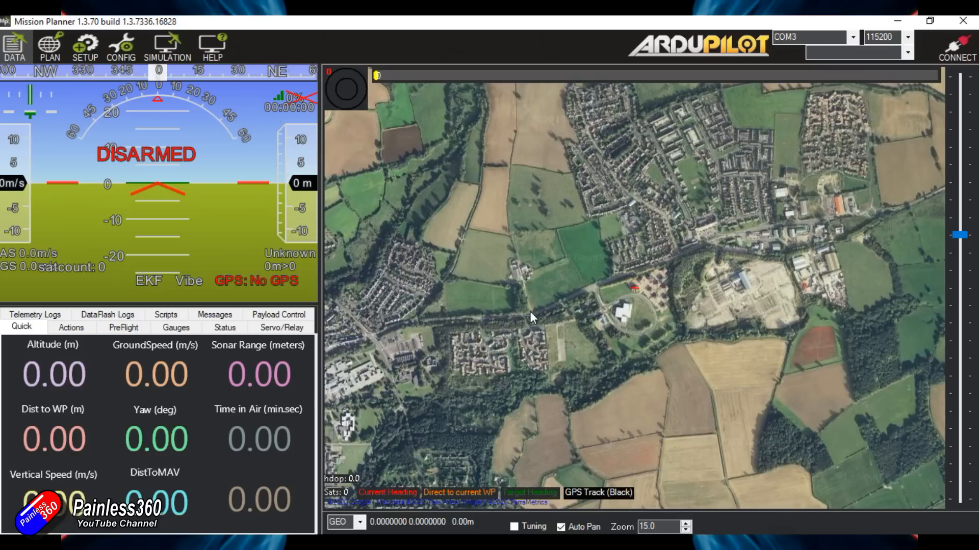
Examine the available connection ports and baud rates for the vehicle link, leaving COM3 and 115200 selected.
left_click(851, 38)
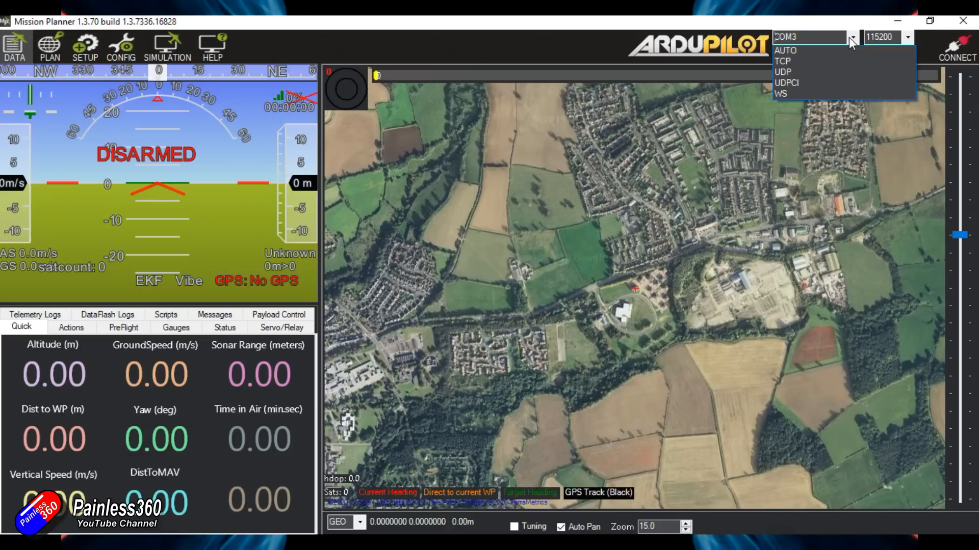
left_click(849, 38)
left_click(906, 38)
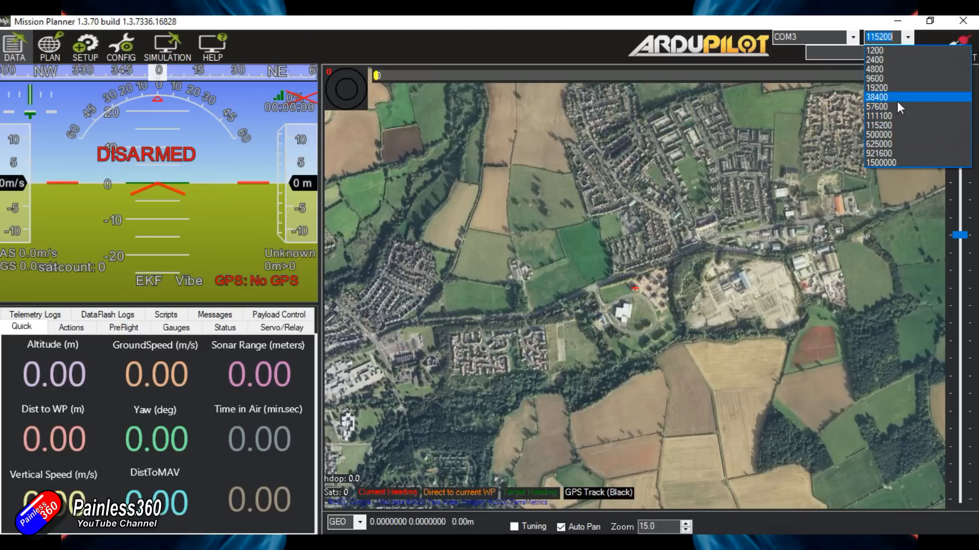
left_click(903, 41)
Look over the flight planning map and the hardware setup page.
left_click(51, 45)
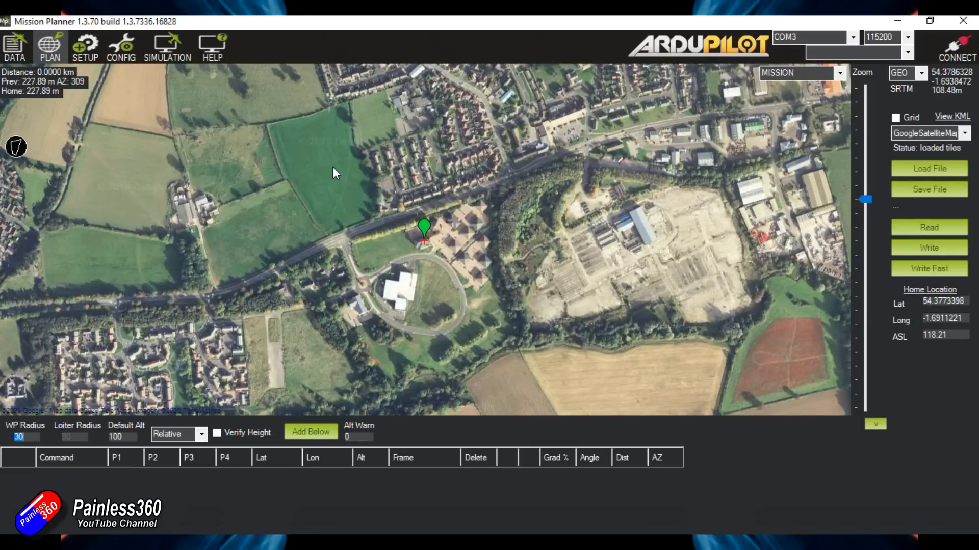
left_click_drag(325, 167, 349, 192)
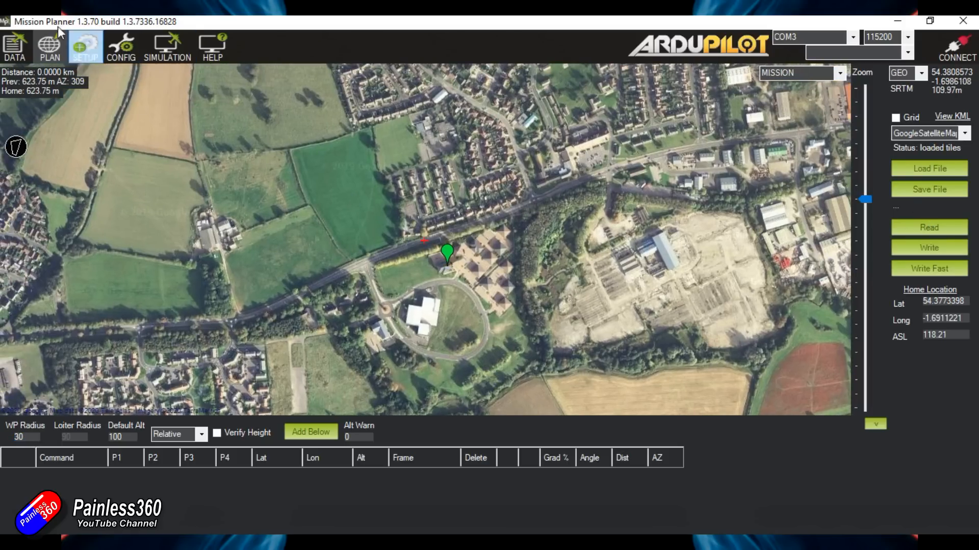
left_click(85, 46)
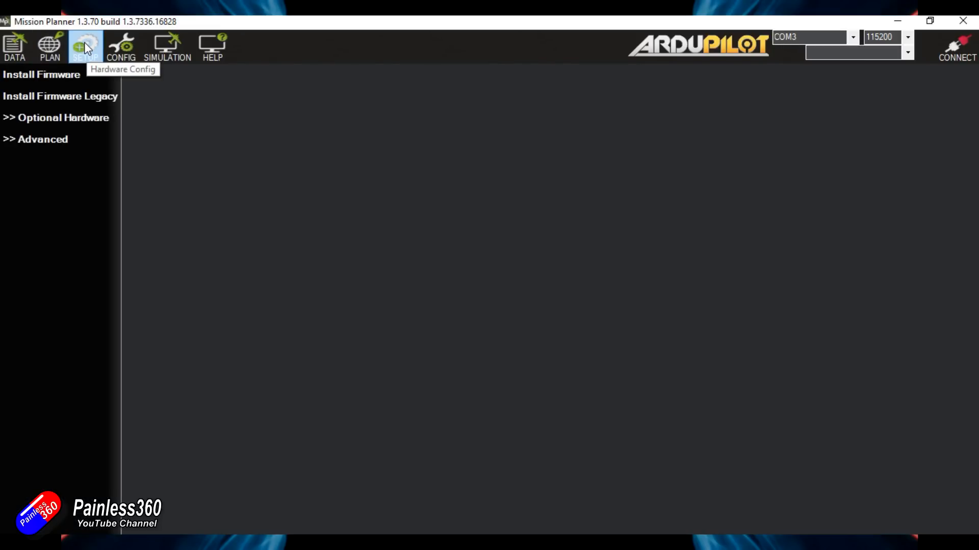
Review the Planner configuration, checking the Layout options and the Altitude Angel settings without changing them.
left_click(127, 46)
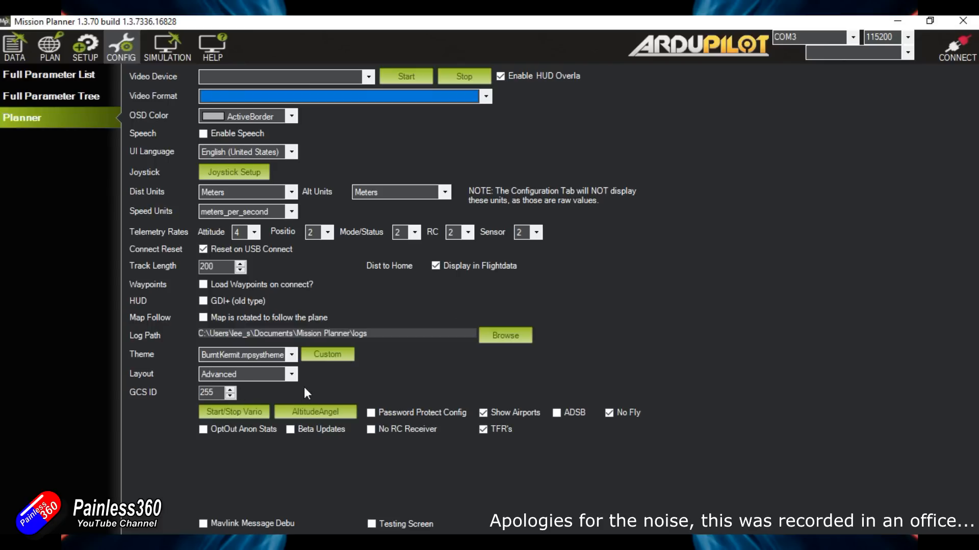
left_click(292, 374)
left_click(292, 374)
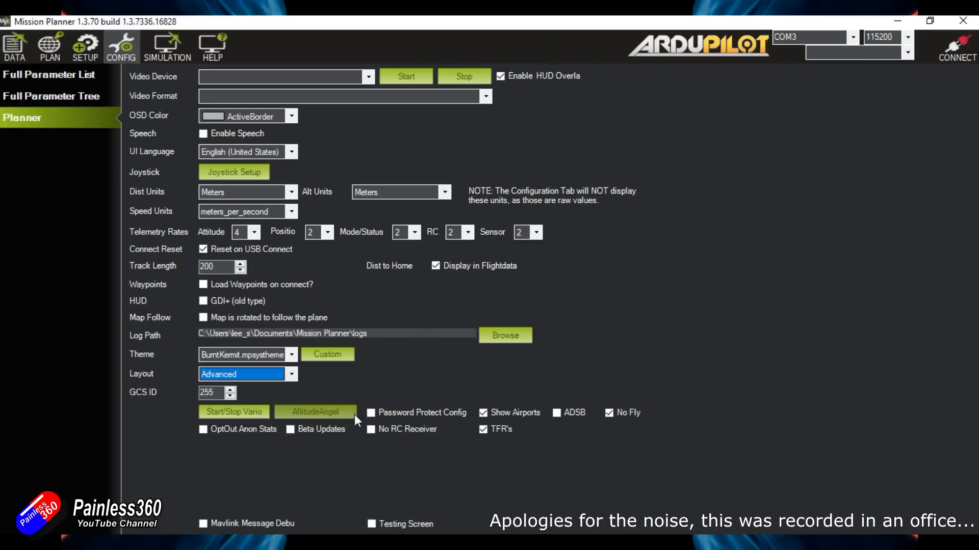
left_click(302, 410)
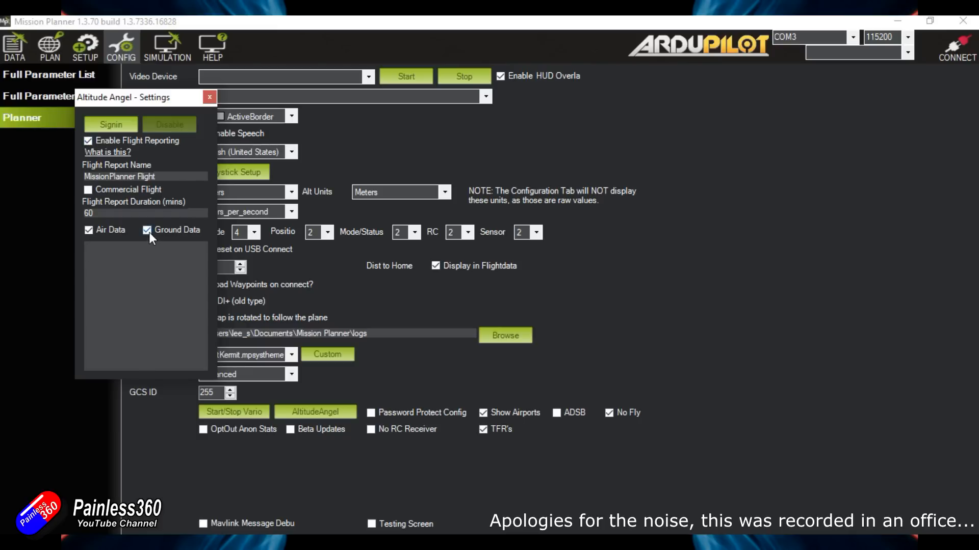
left_click(210, 97)
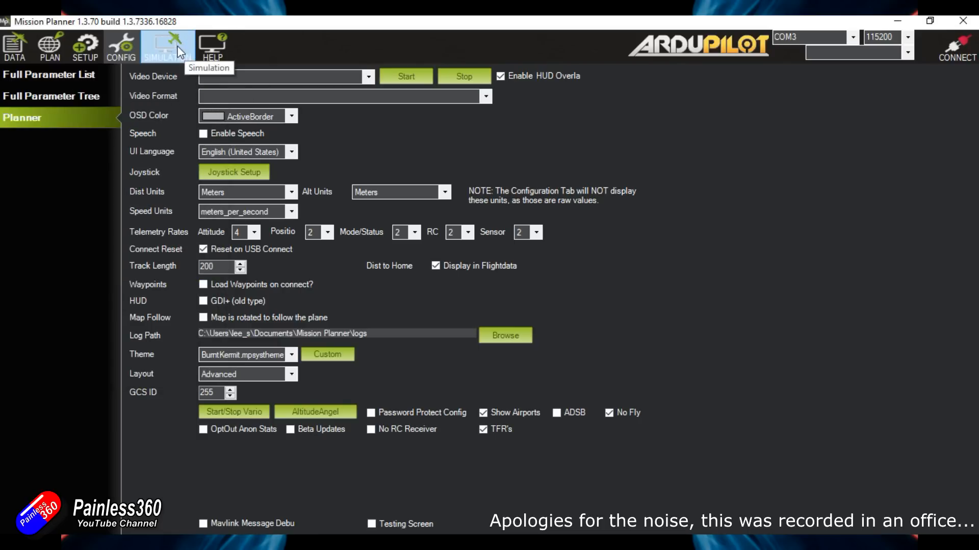
Look over the simulation page and read through the help page.
left_click(164, 47)
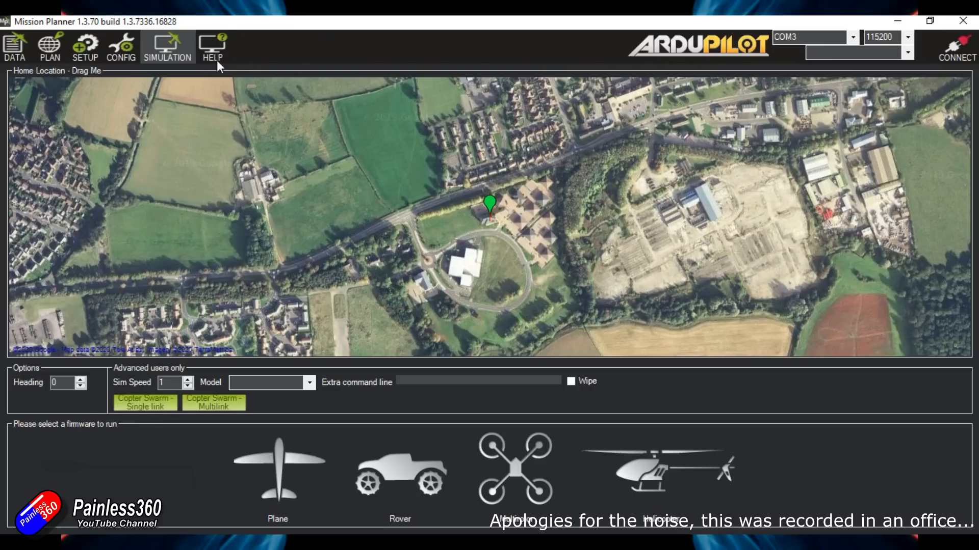
left_click(209, 41)
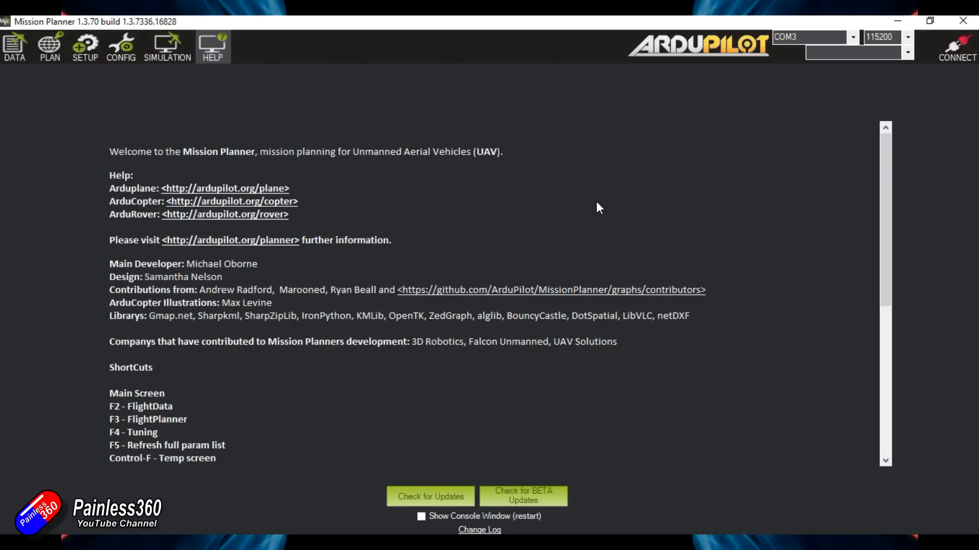
left_click_drag(887, 266, 912, 153)
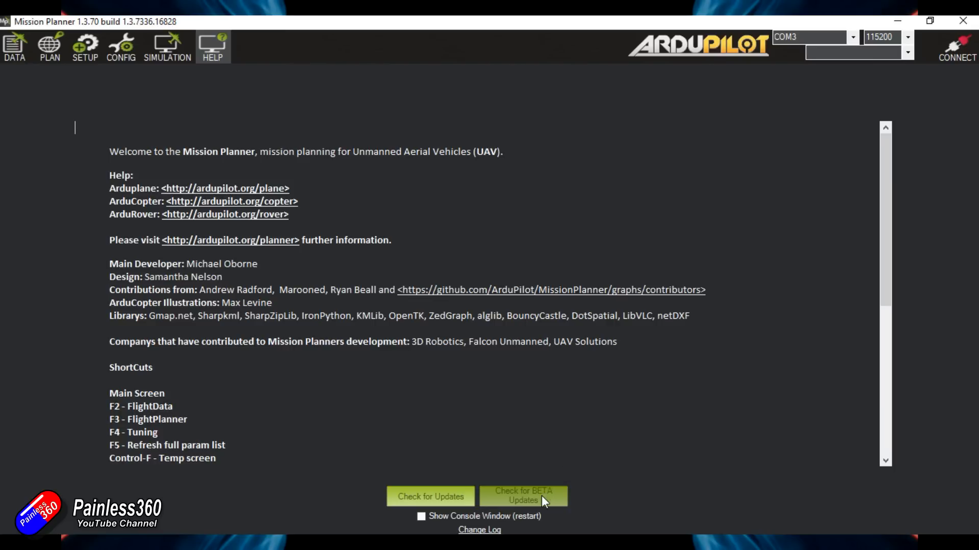
Open the Mission Planner change log in the browser, examine it and close the browser tabs.
left_click(490, 531)
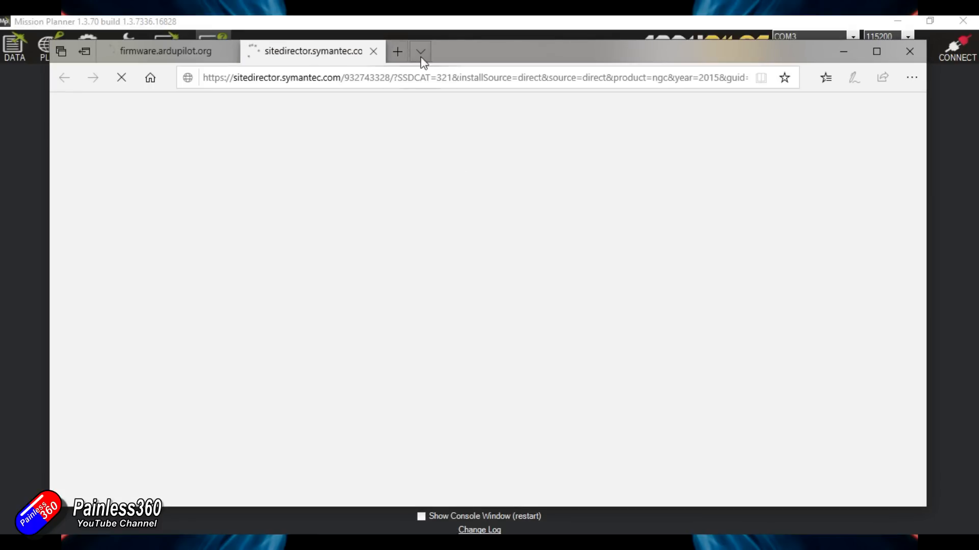
left_click(374, 51)
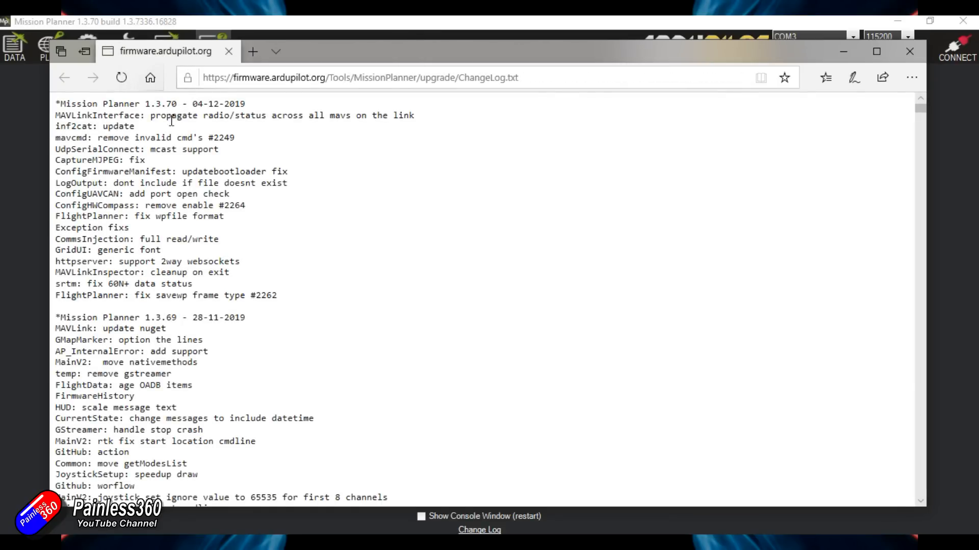
left_click(229, 50)
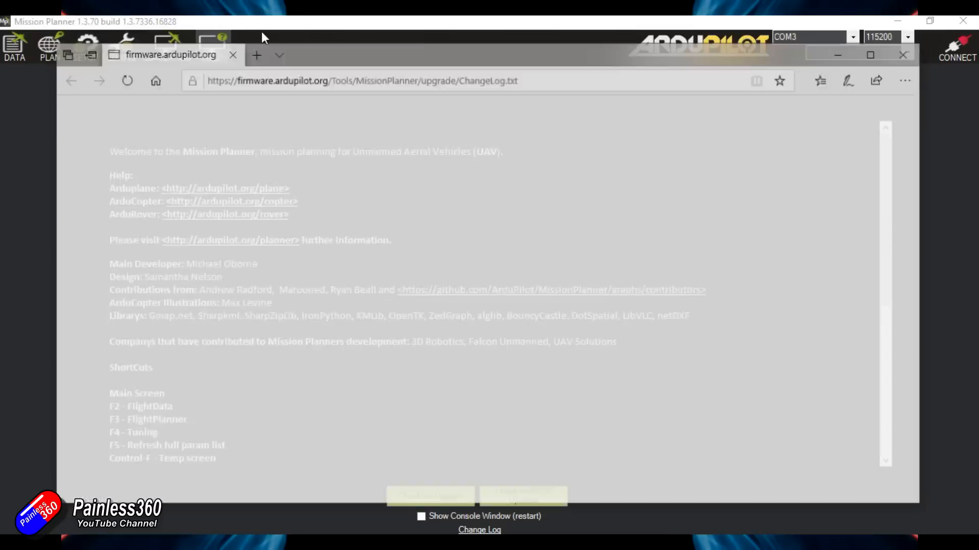
Return to the flight data page and inspect the EKF status, closing its window when finished.
left_click(16, 51)
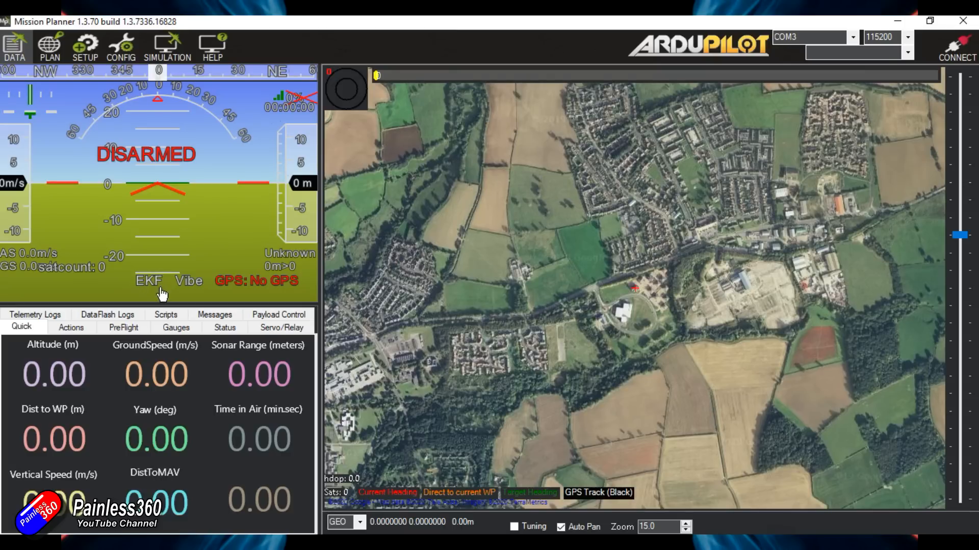
left_click(139, 281)
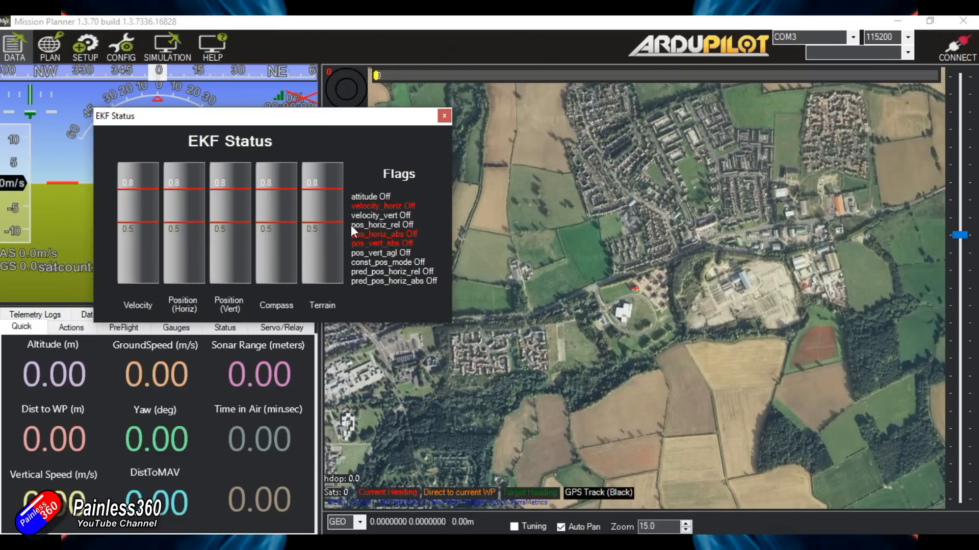
left_click(445, 117)
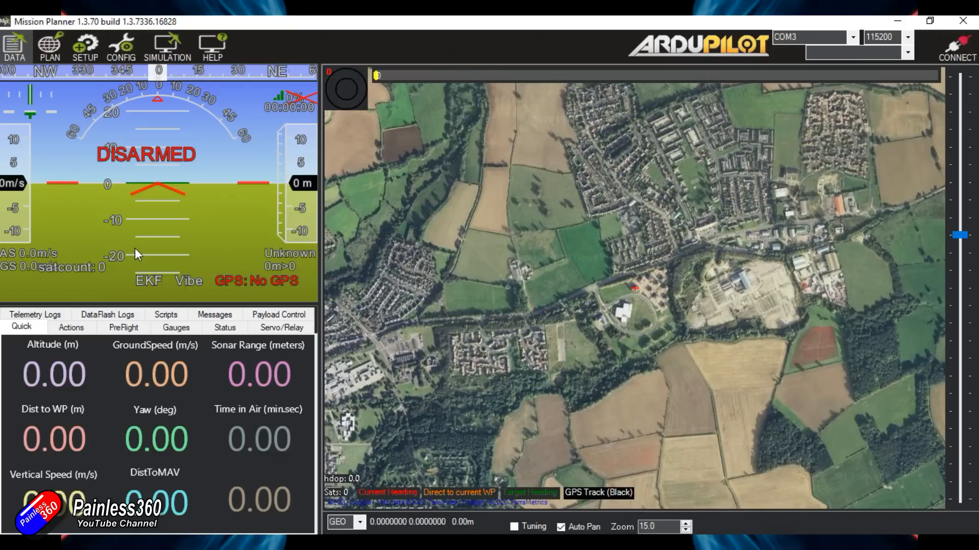
Open the list of user items that can be displayed on the HUD.
right_click(99, 237)
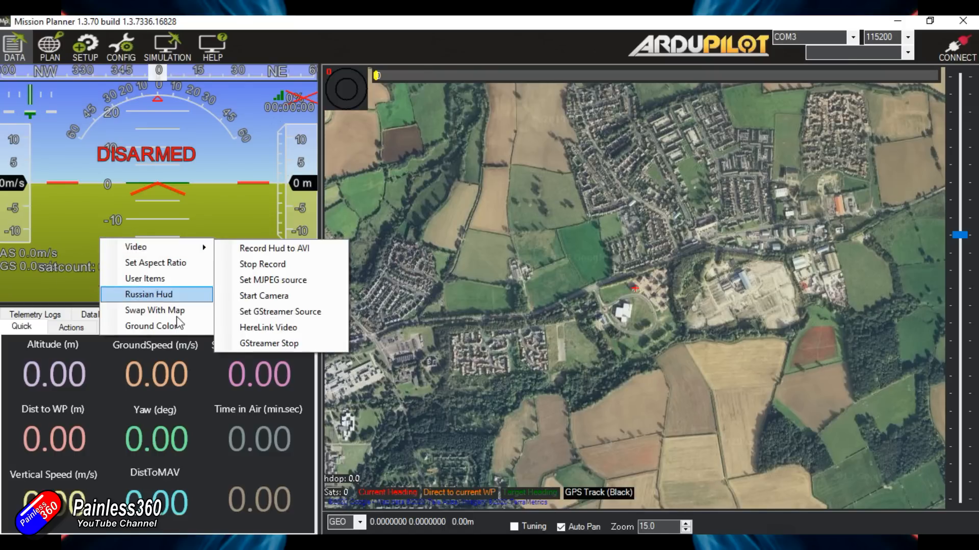
left_click(184, 279)
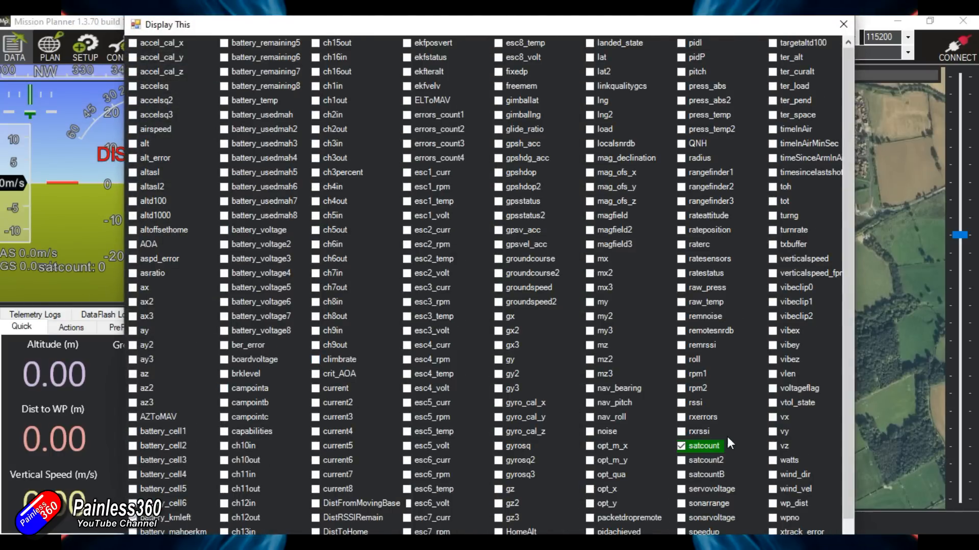
Try adding satcount2 to the HUD with its default prefix, and remove it again.
left_click(681, 461)
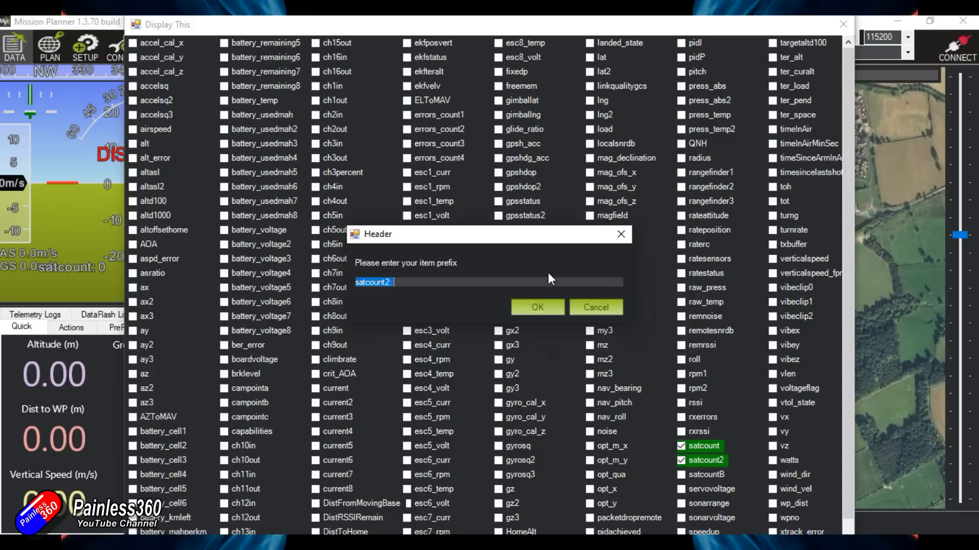
left_click(552, 308)
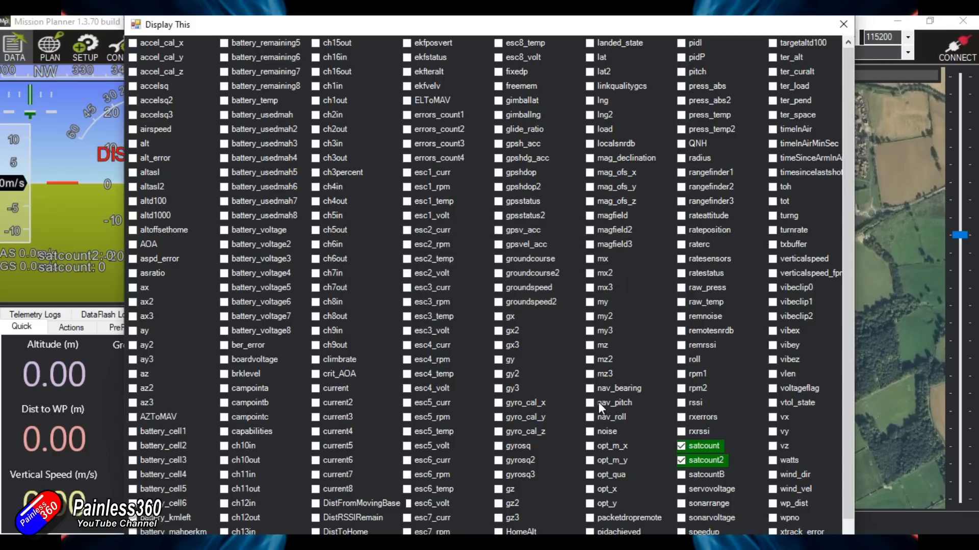
left_click(681, 460)
Add timeInAirMinSec to the HUD with its default prefix and close the item list.
scroll(617, 228, "down", 1)
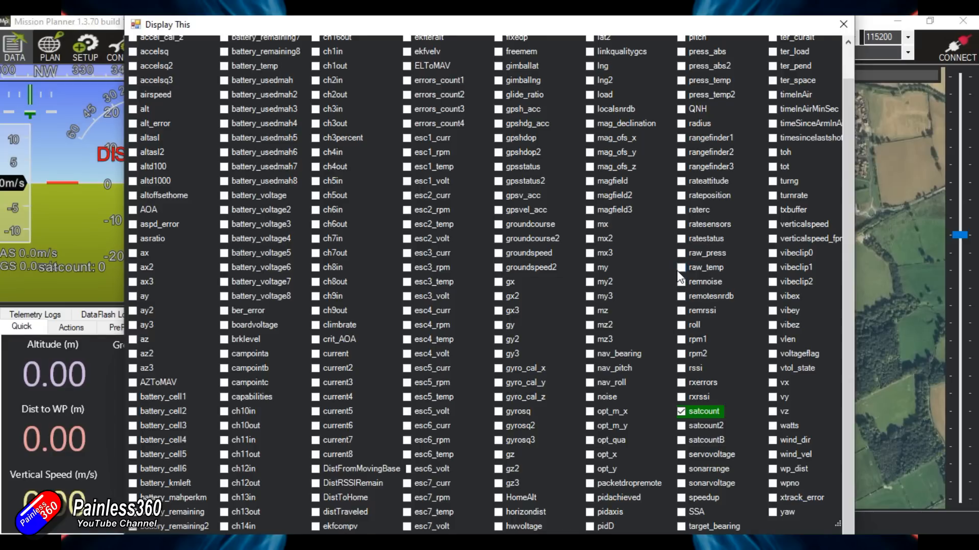
scroll(681, 277, "up", 1)
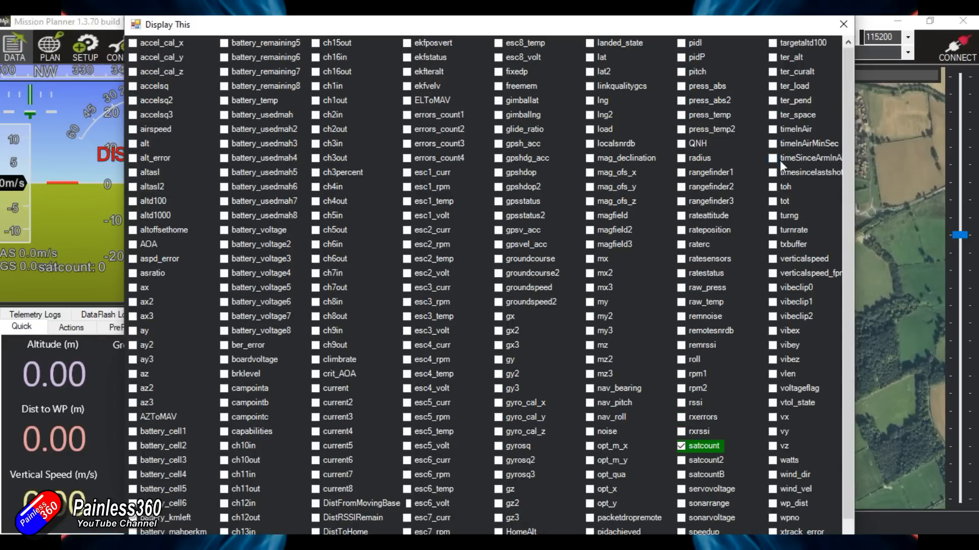
left_click(773, 143)
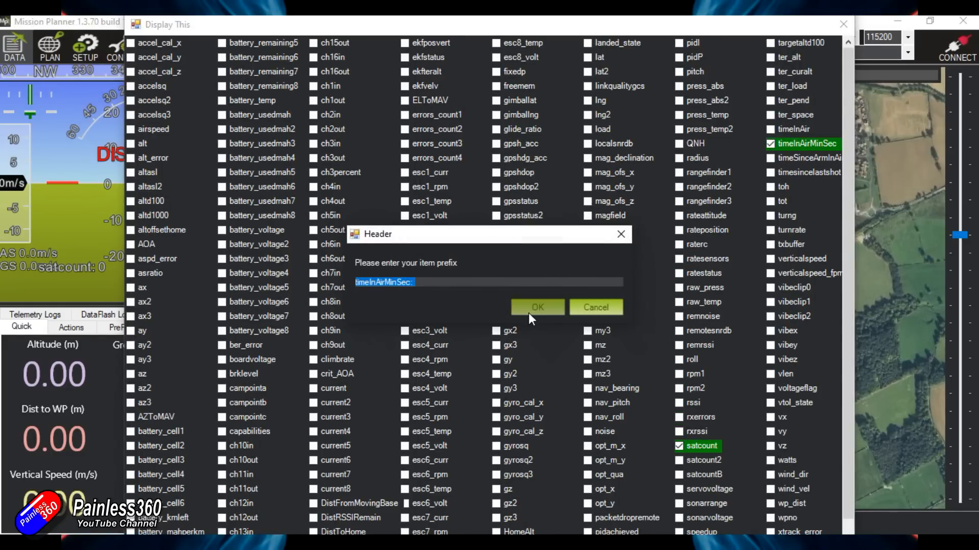
left_click(533, 311)
left_click(843, 24)
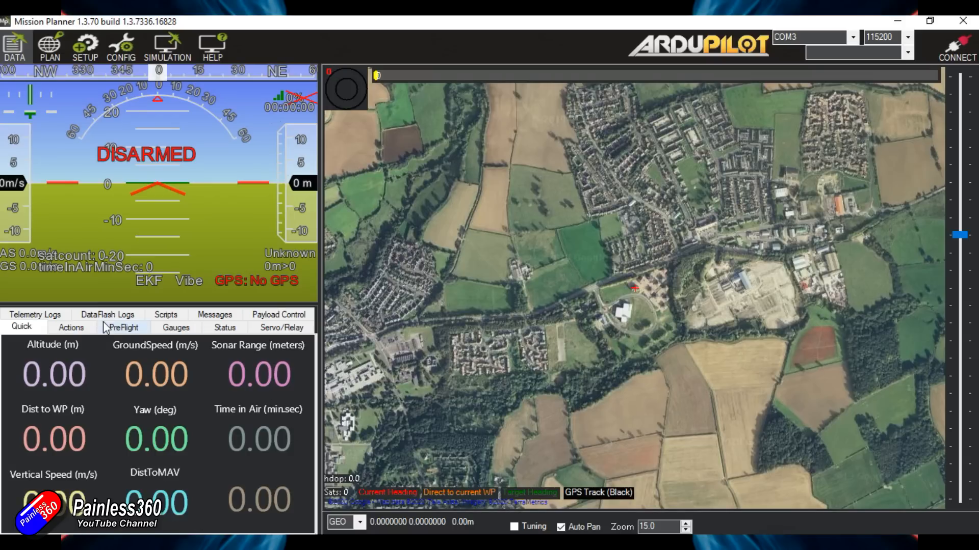
Set the Quick view to four columns and four rows of readouts.
right_click(193, 375)
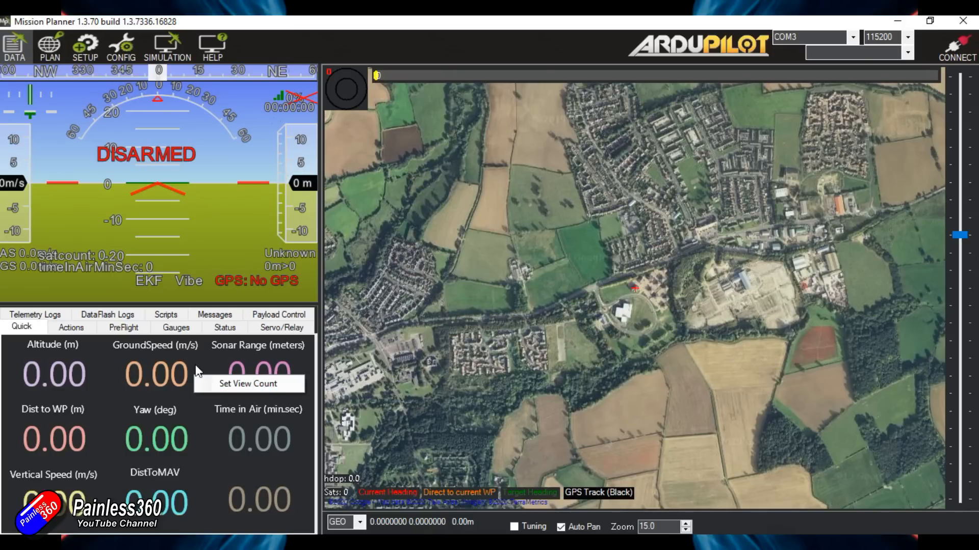
left_click(225, 385)
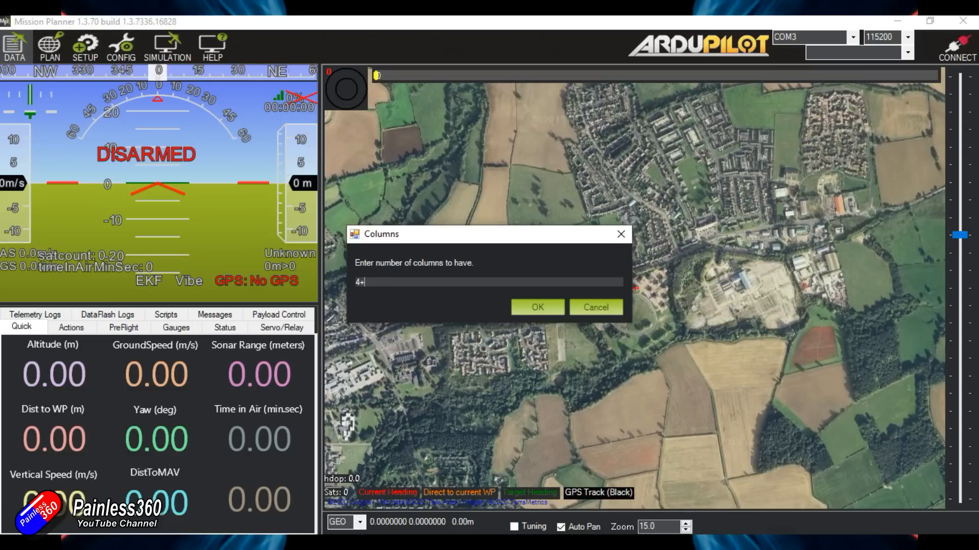
key("Return")
type("4")
key("Return")
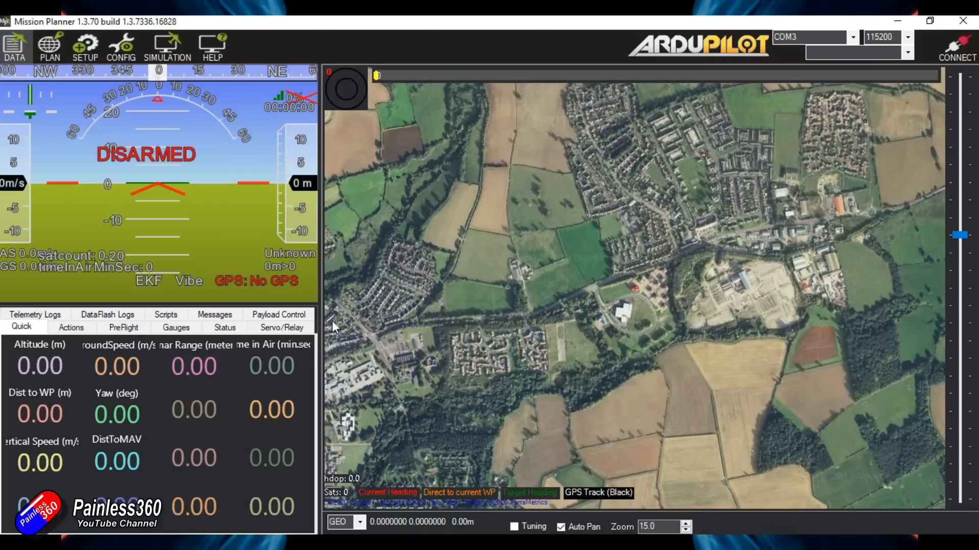
Widen the HUD and Quick view area, and assign asratio to the empty readout in the second row, third column.
left_click_drag(322, 327, 374, 340)
double_click(249, 439)
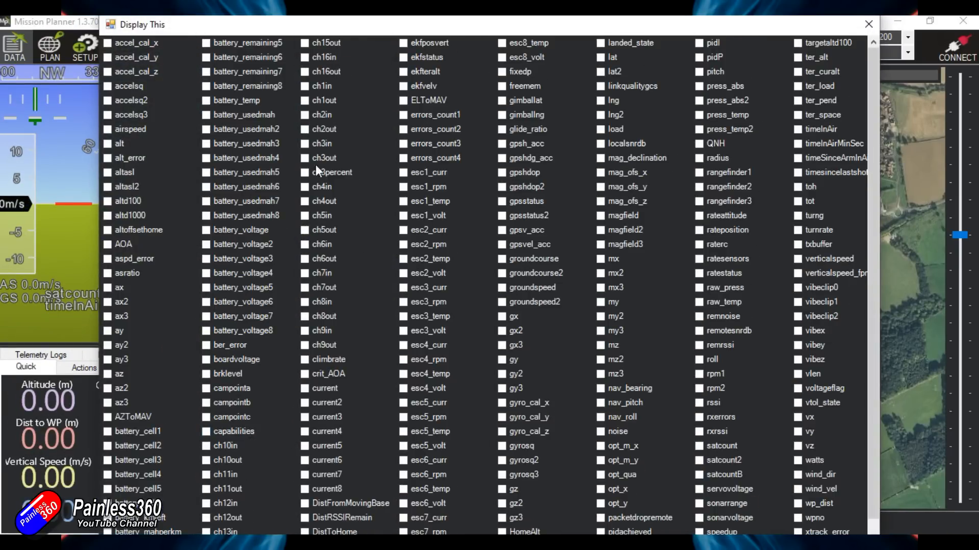
left_click(108, 273)
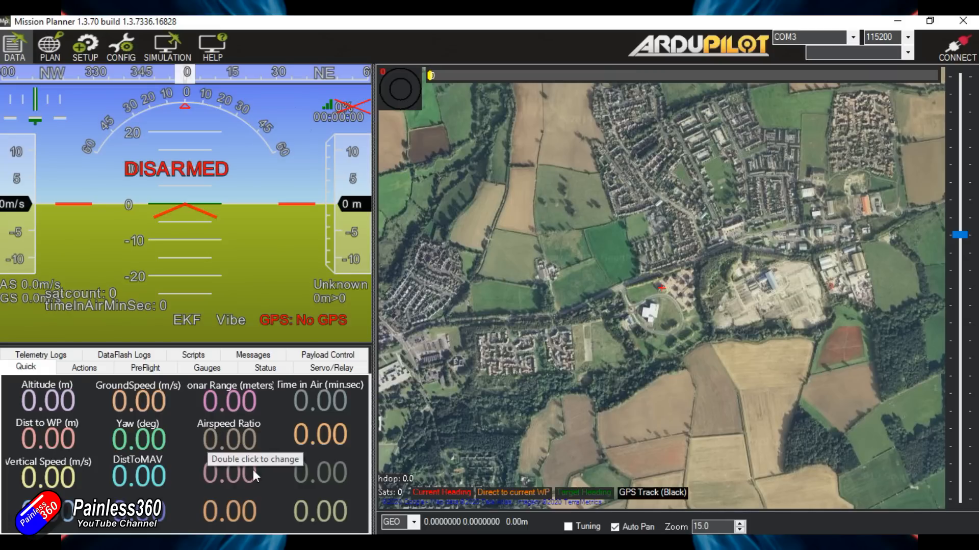
Assign wind_vel to the empty Quick readout in the third row, third column.
double_click(238, 470)
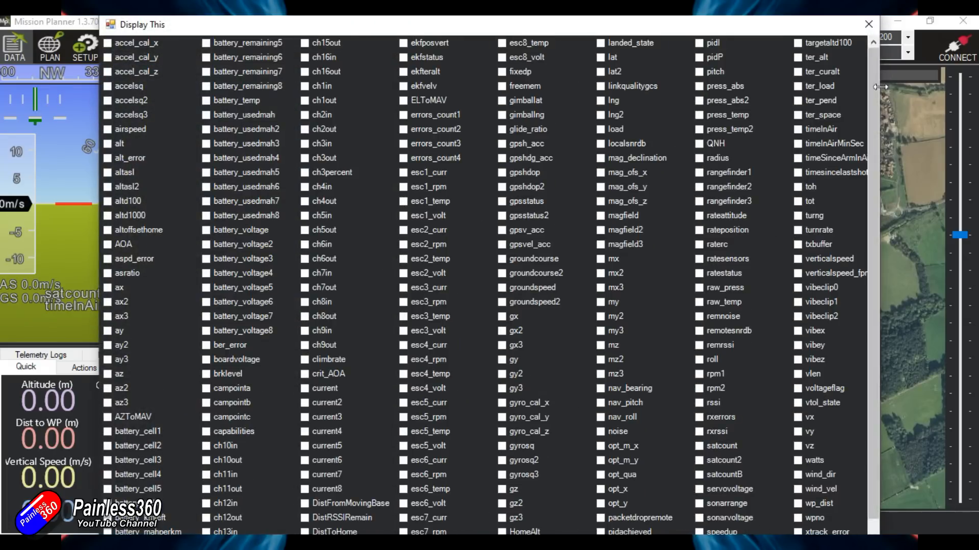
scroll(785, 208, "down", 2)
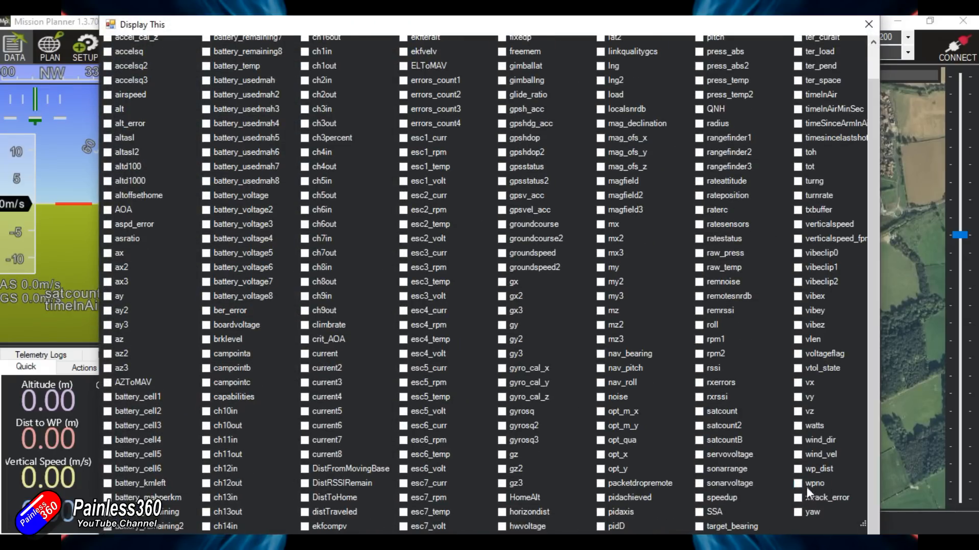
left_click(798, 455)
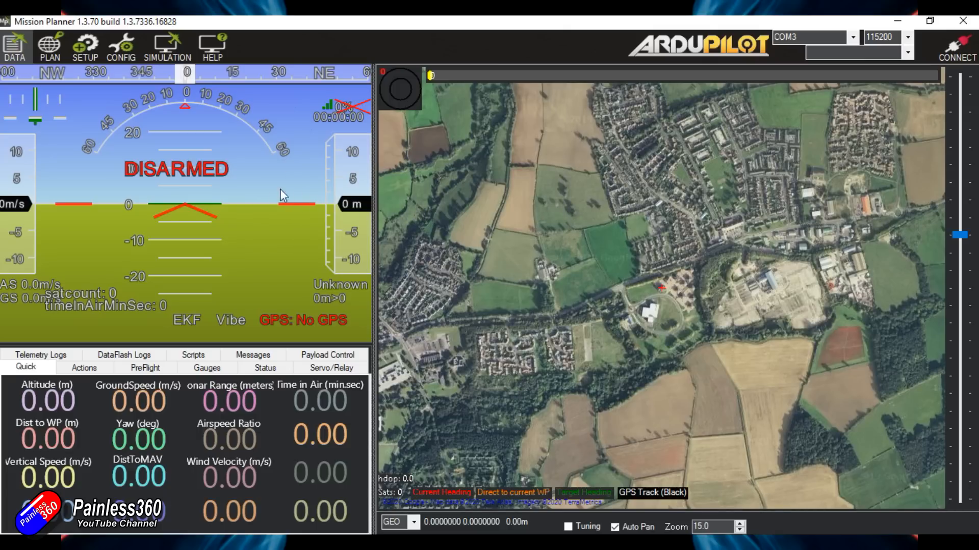
Detach the HUD into its own floating window.
double_click(250, 173)
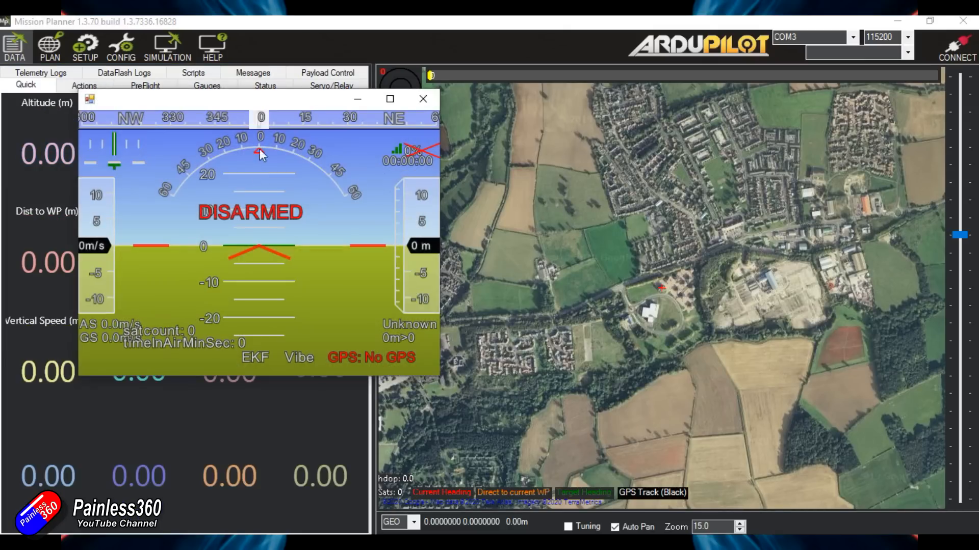
Move the floating HUD window over the map, close it to dock the HUD again, and set the map zoom to 14.
left_click_drag(296, 102, 649, 155)
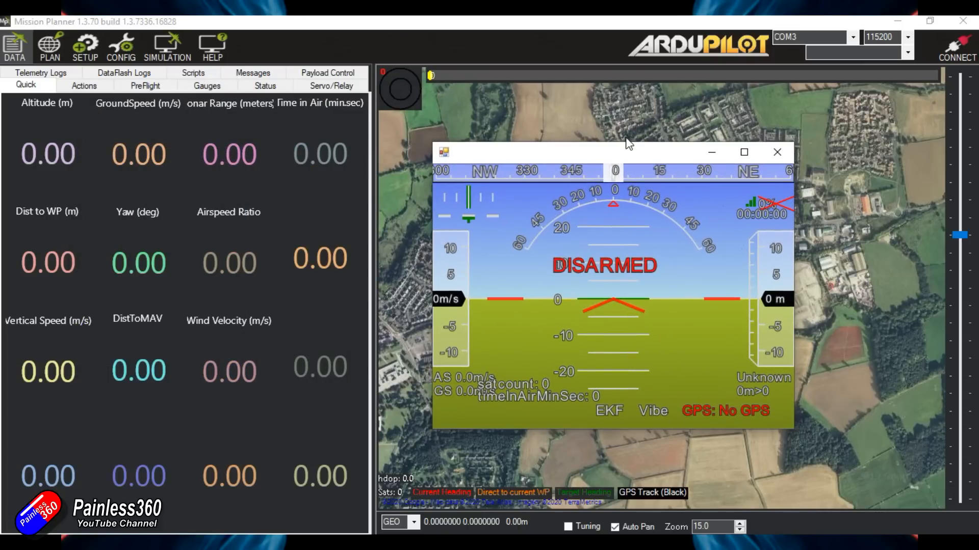
left_click_drag(617, 157, 675, 153)
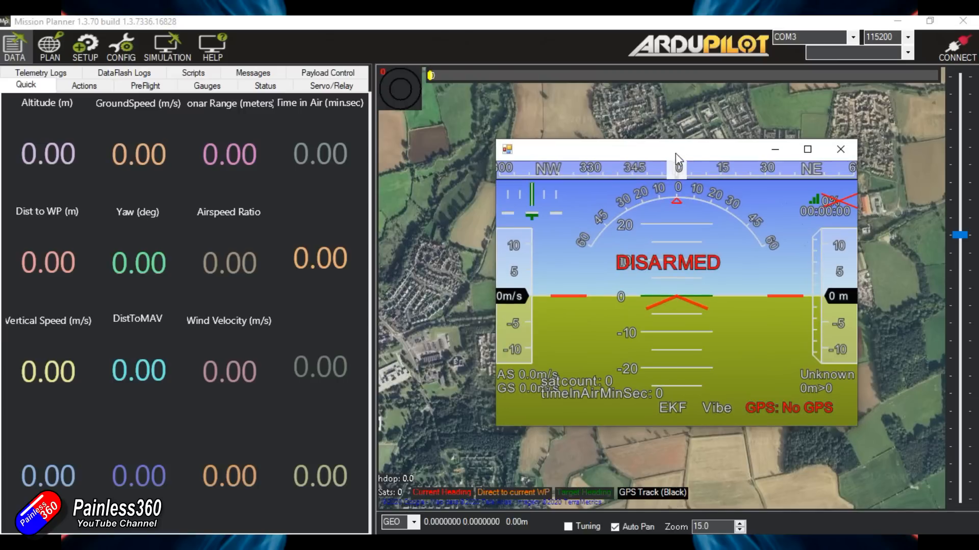
left_click(840, 149)
left_click_drag(960, 235, 963, 260)
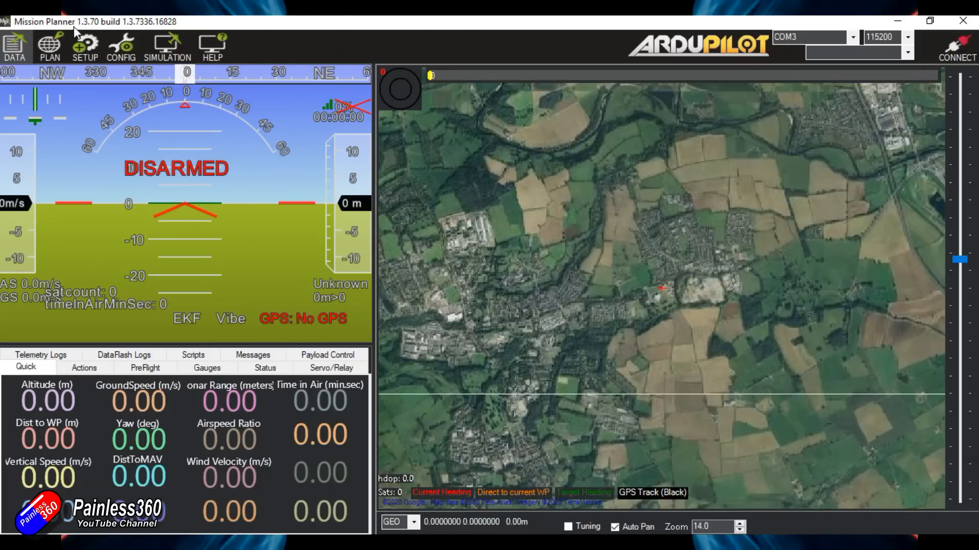
Open the flight planner and set its map type to GoogleHybridMap.
left_click(49, 42)
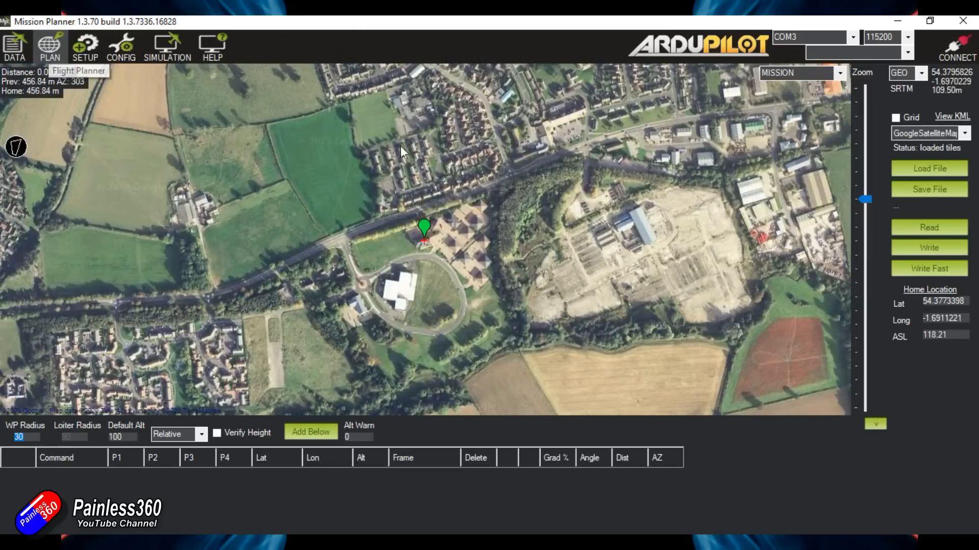
left_click(965, 134)
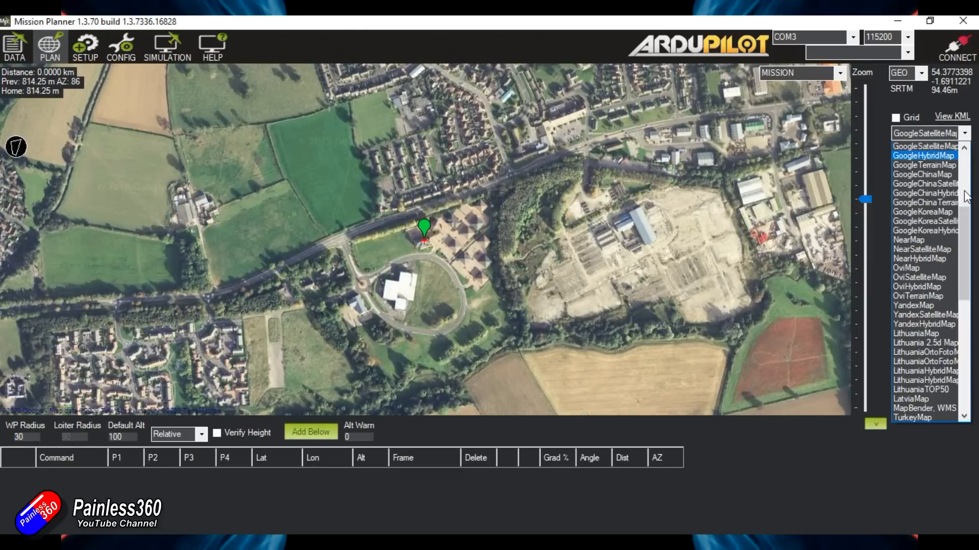
left_click_drag(968, 229, 976, 163)
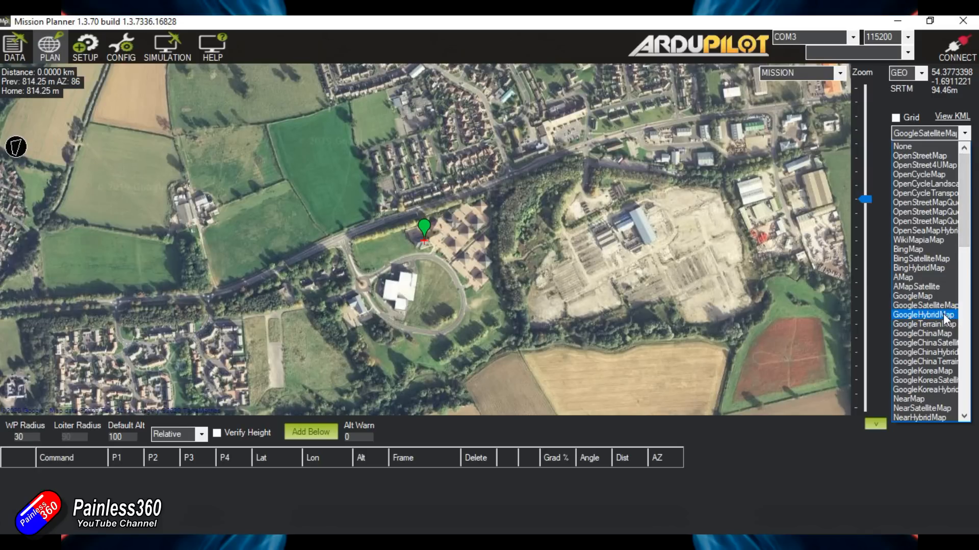
left_click(923, 315)
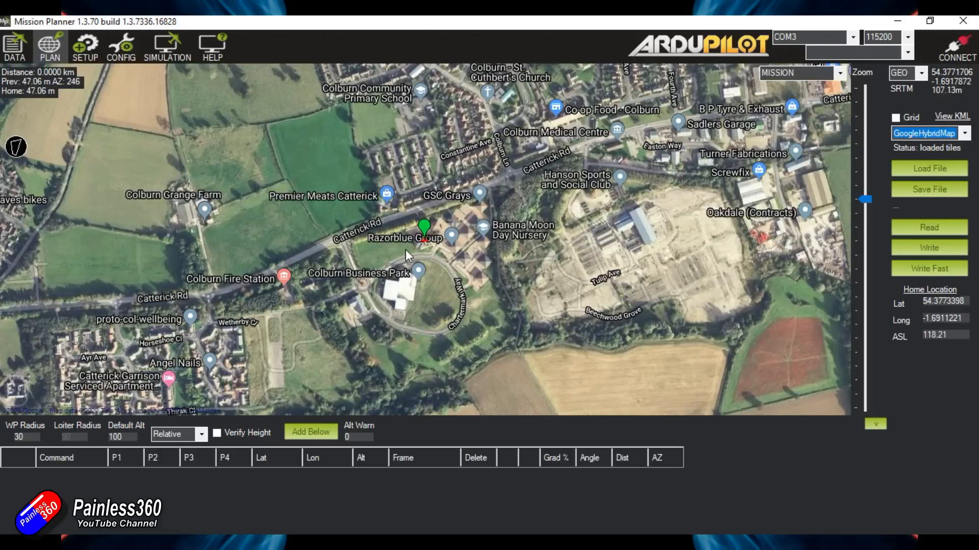
Examine the labelled hybrid map around the home marker in the flight planner and on the flight data page.
scroll(426, 240, "up", 10)
scroll(427, 240, "down", 5)
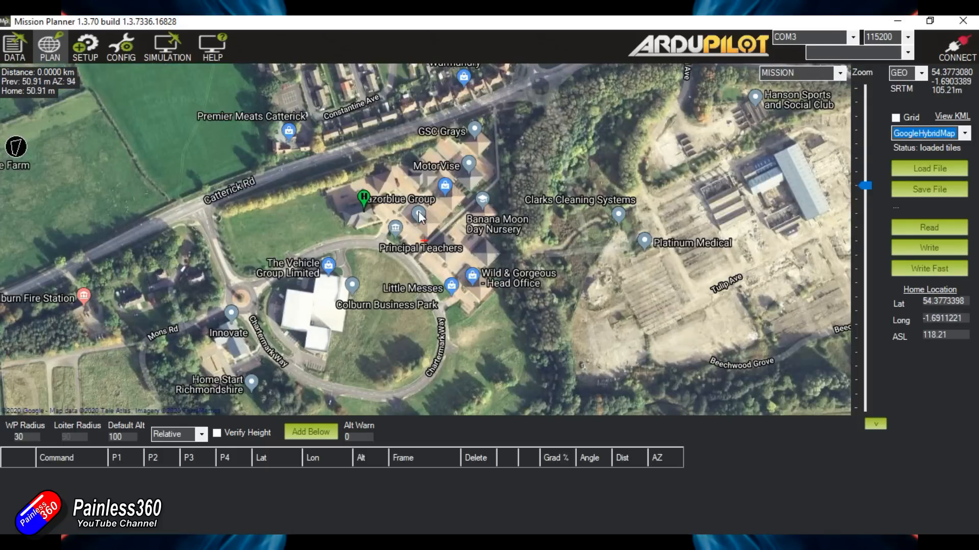
scroll(356, 205, "up", 4)
scroll(298, 219, "down", 3)
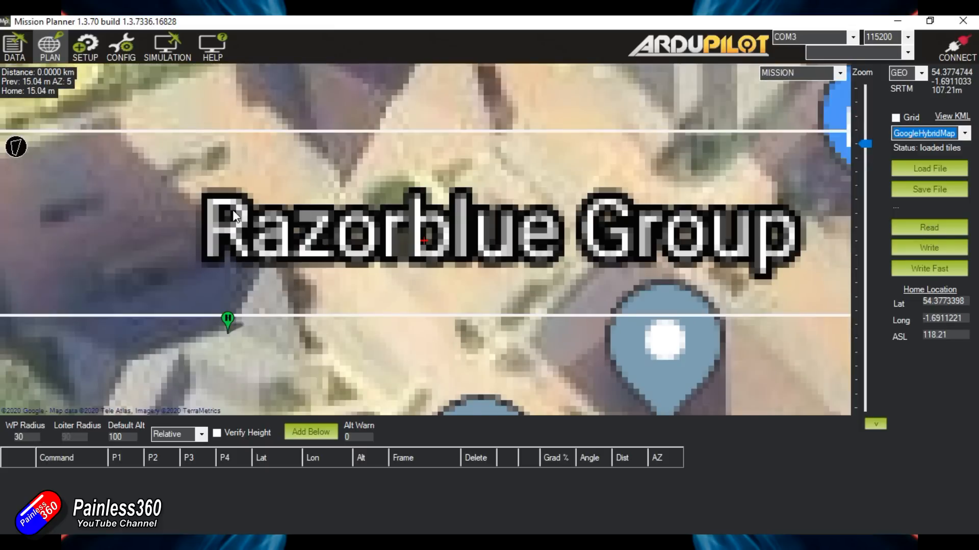
left_click(15, 47)
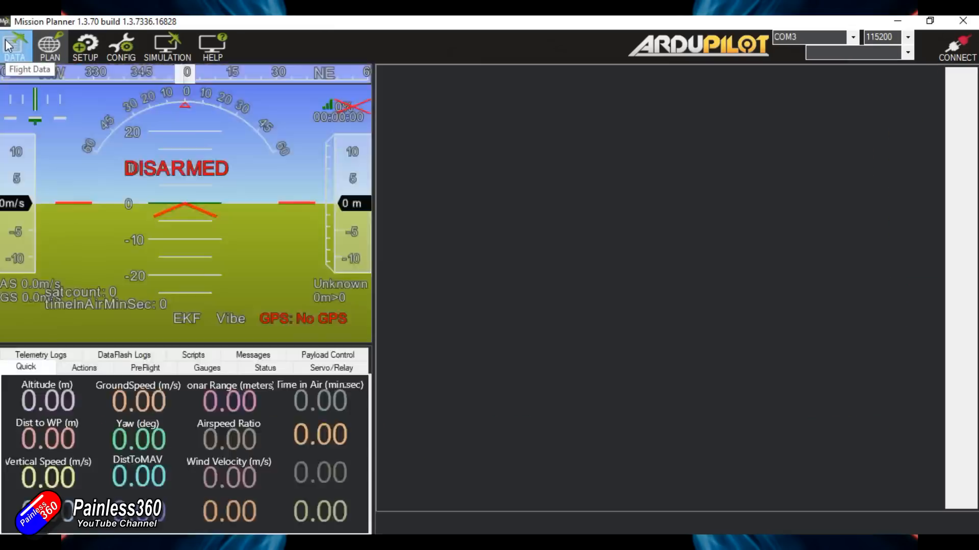
left_click_drag(448, 300, 561, 326)
left_click_drag(737, 344, 642, 357)
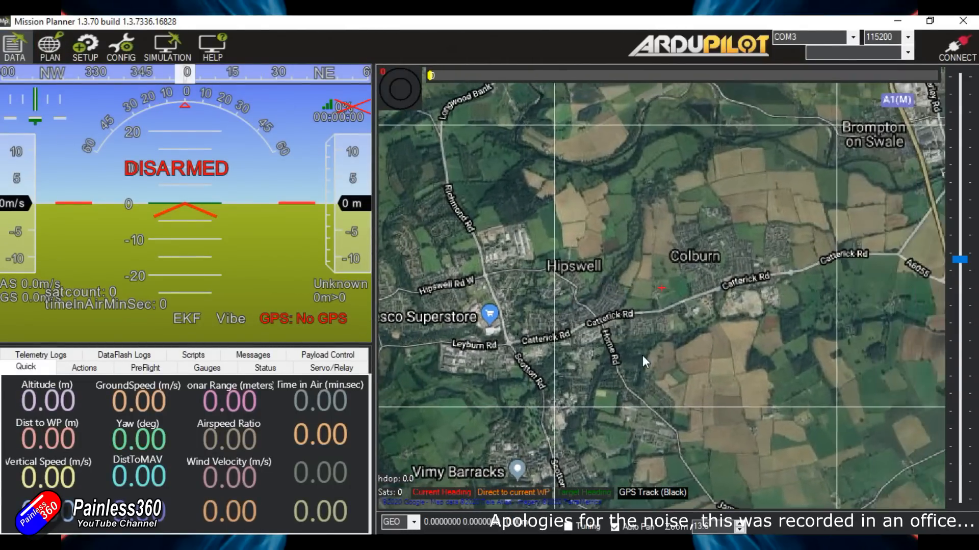
scroll(735, 287, "up", 4)
scroll(742, 287, "down", 2)
left_click_drag(742, 287, 782, 296)
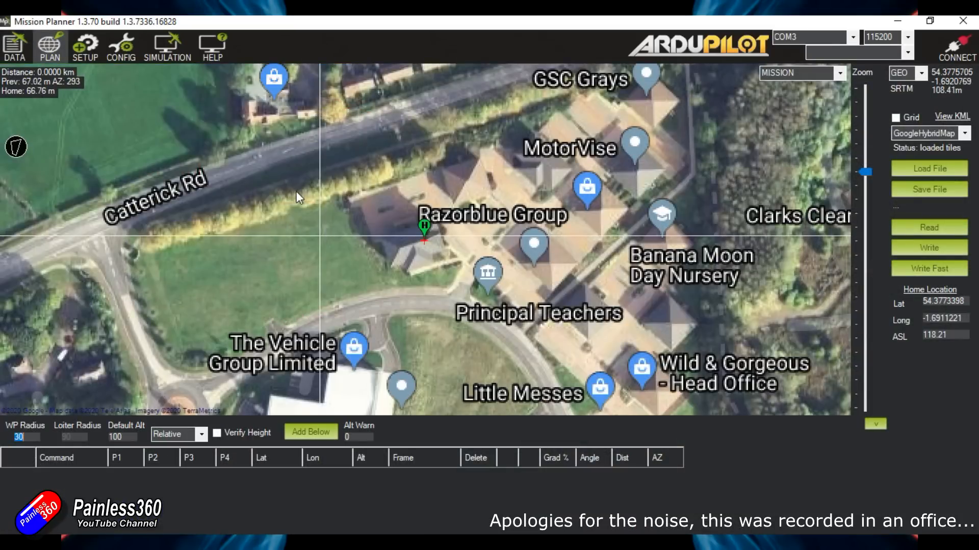
Move the flight planner's home marker to the open moorland southwest of Marsett in the Yorkshire Dales.
scroll(295, 191, "down", 5)
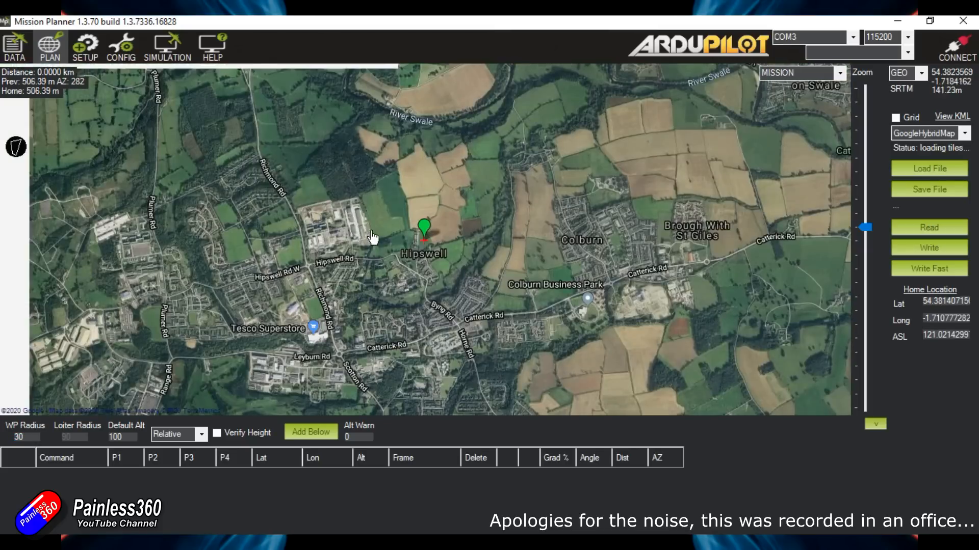
scroll(429, 232, "down", 3)
scroll(430, 235, "down", 2)
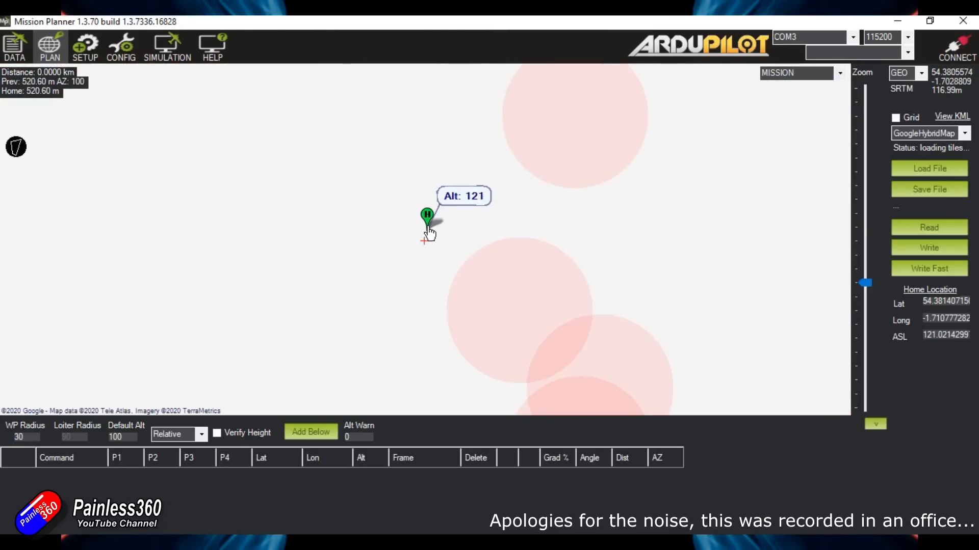
mouse_move(413, 212)
left_mouse_down()
mouse_move(349, 168)
mouse_move(219, 270)
mouse_move(213, 334)
mouse_move(183, 350)
left_mouse_up()
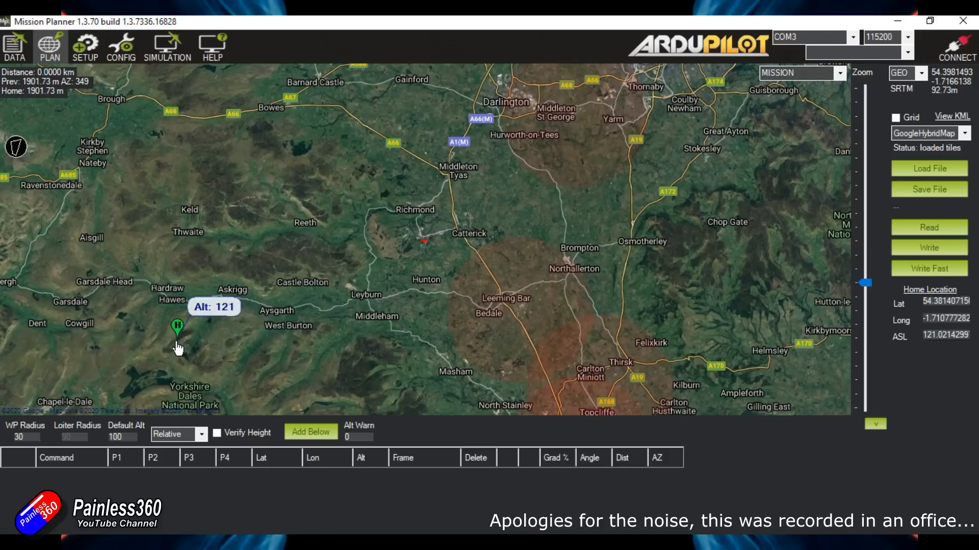
scroll(183, 349, "up", 5)
scroll(369, 284, "down", 5)
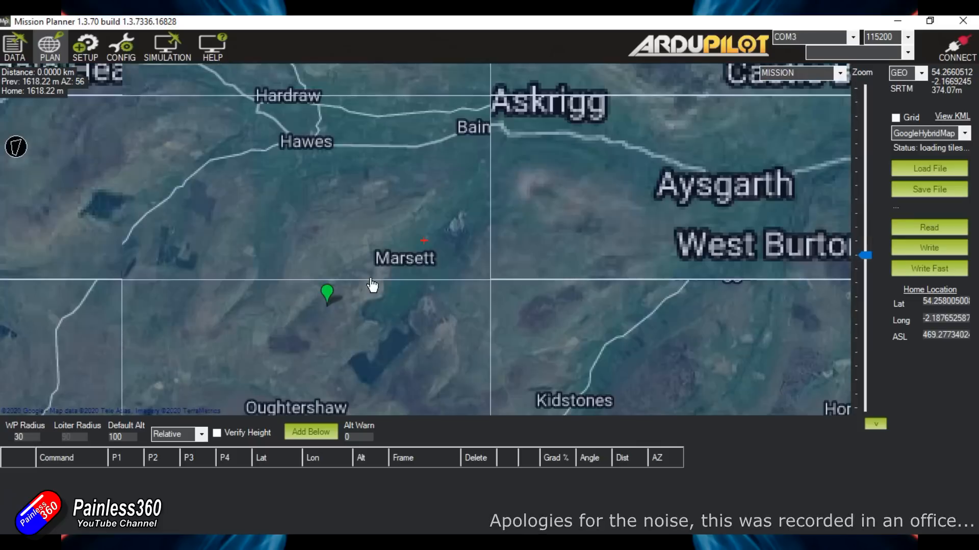
left_click_drag(369, 317, 471, 262)
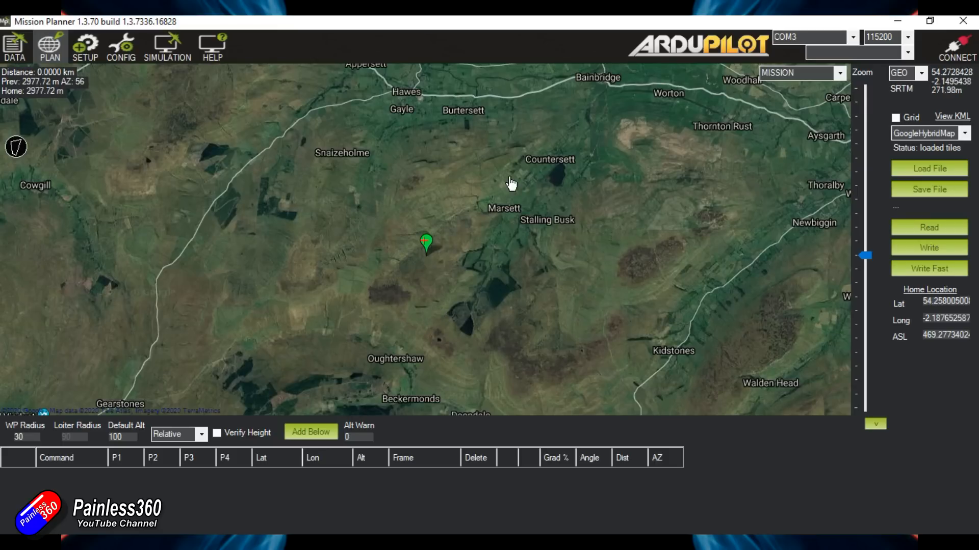
Start prefetching the map area displayed on screen up to a maximum zoom of 20, and abort the prefetch.
right_click(423, 164)
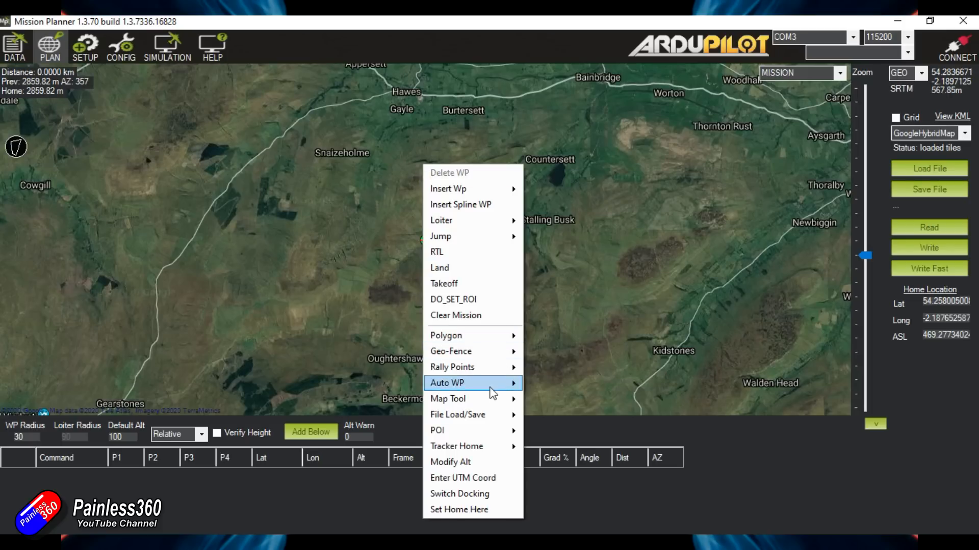
mouse_move(492, 404)
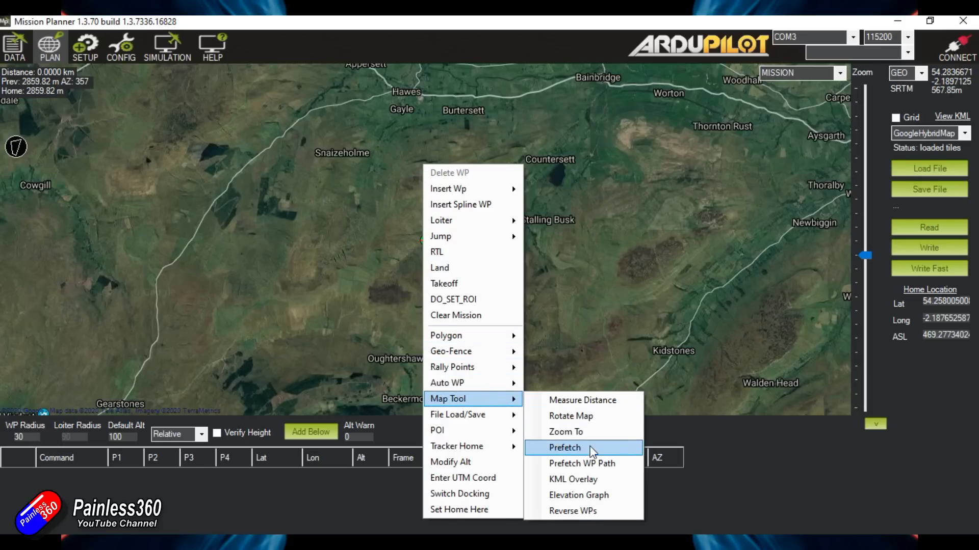
left_click(564, 448)
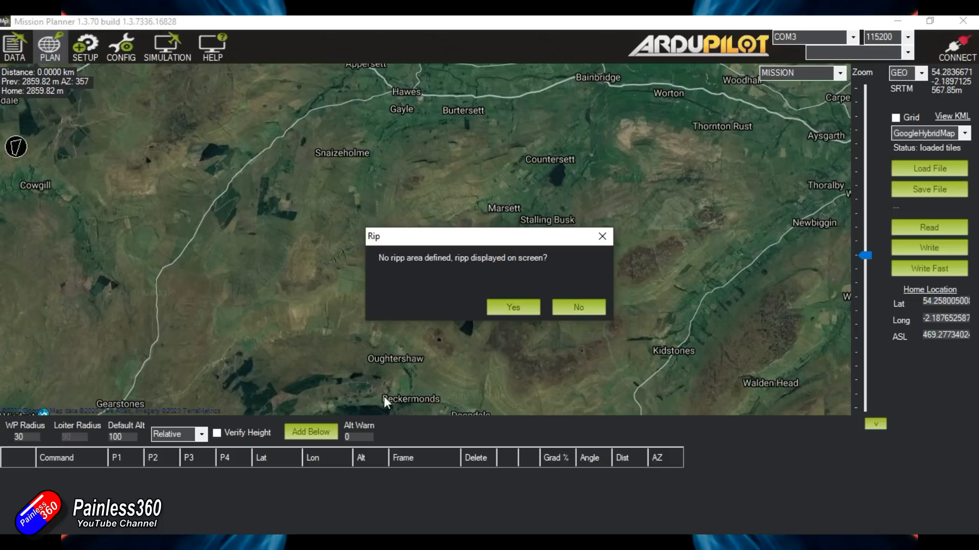
left_click(520, 307)
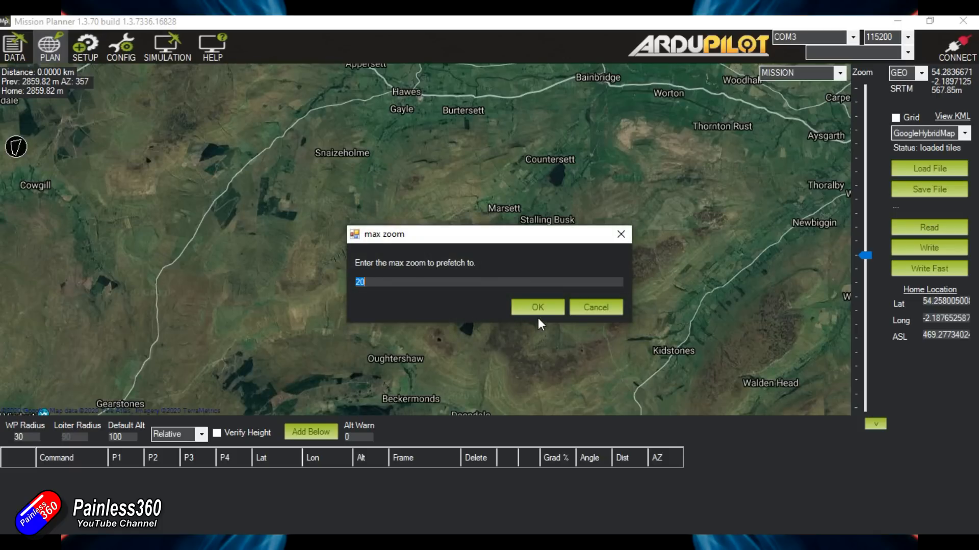
left_click(539, 311)
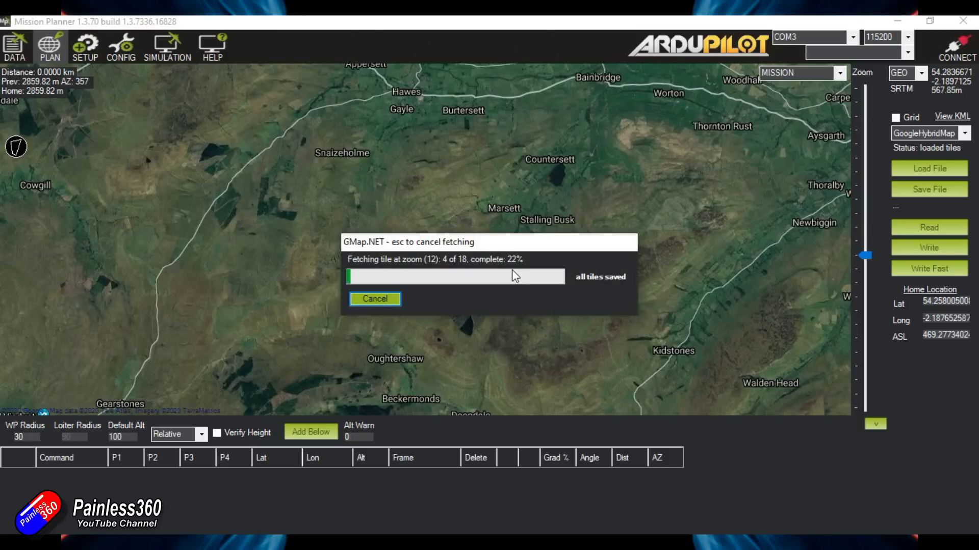
left_click(376, 300)
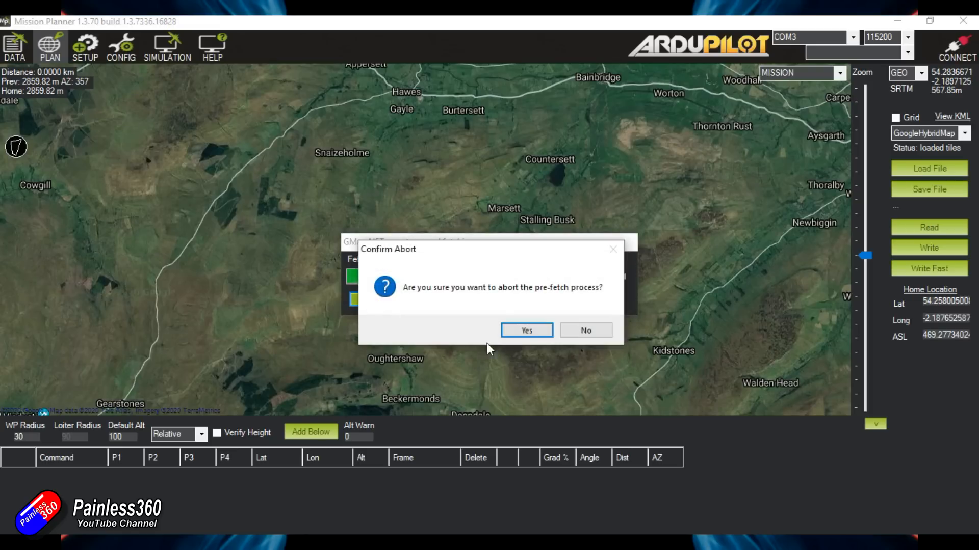
left_click(526, 331)
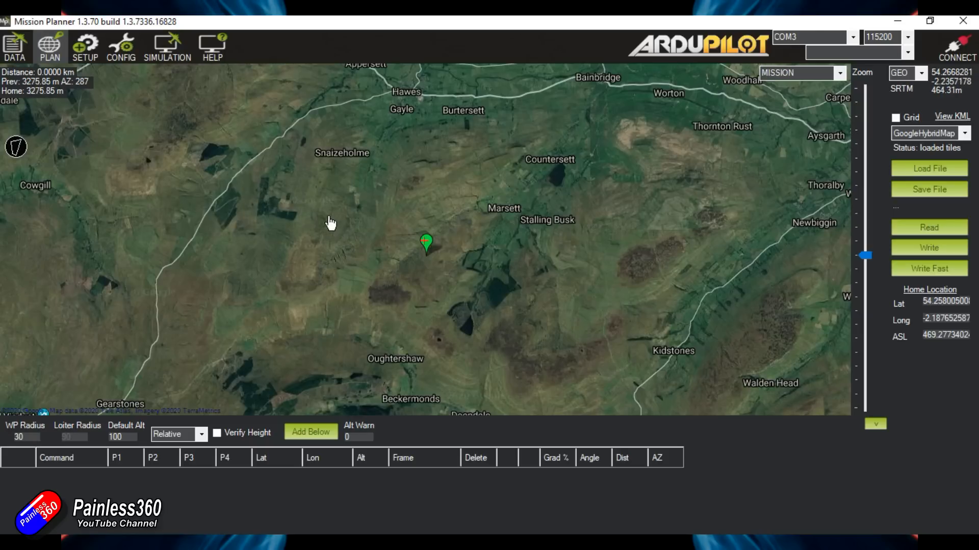
Select a rectangular map area around the home marker, start prefetching its tiles, and cancel the fetching.
left_click_drag(336, 167, 534, 353)
right_click(493, 242)
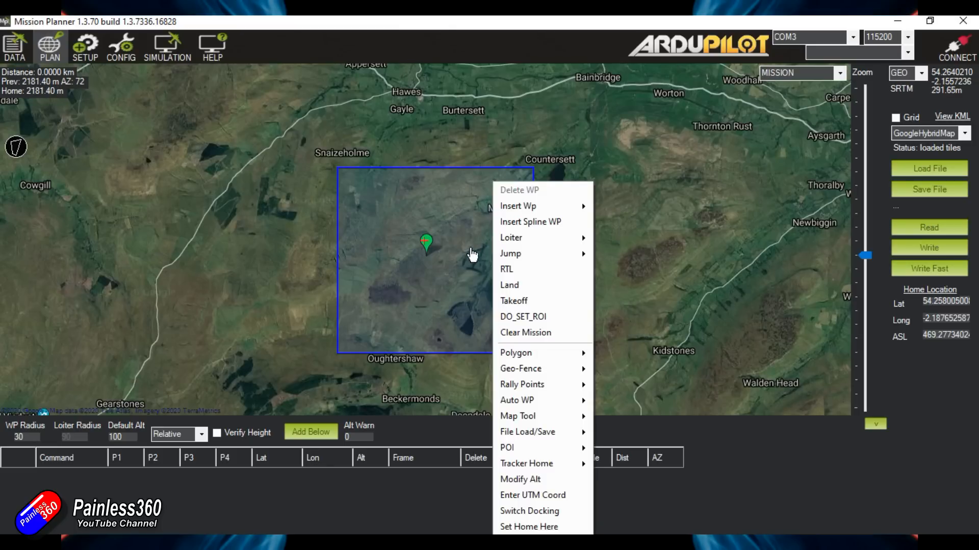
mouse_move(539, 417)
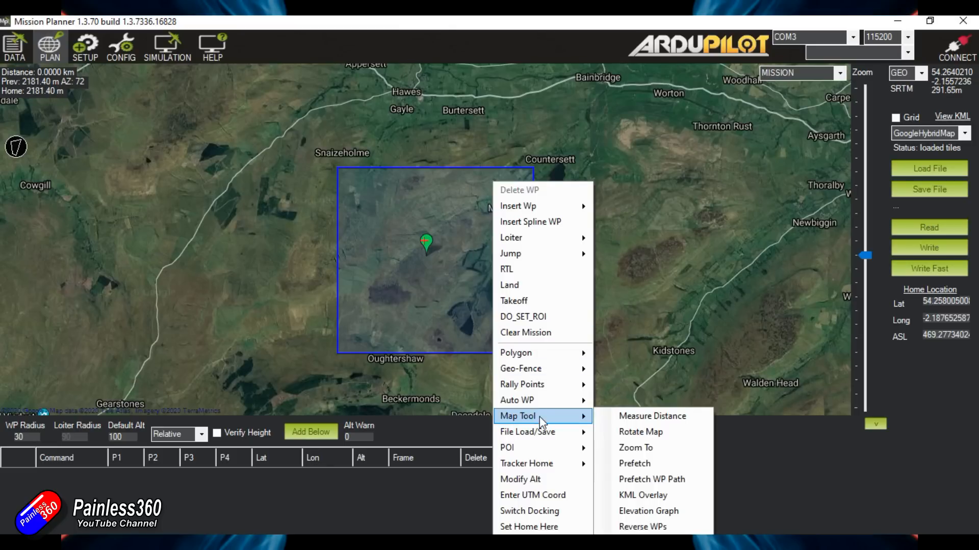
left_click(644, 464)
left_click(557, 305)
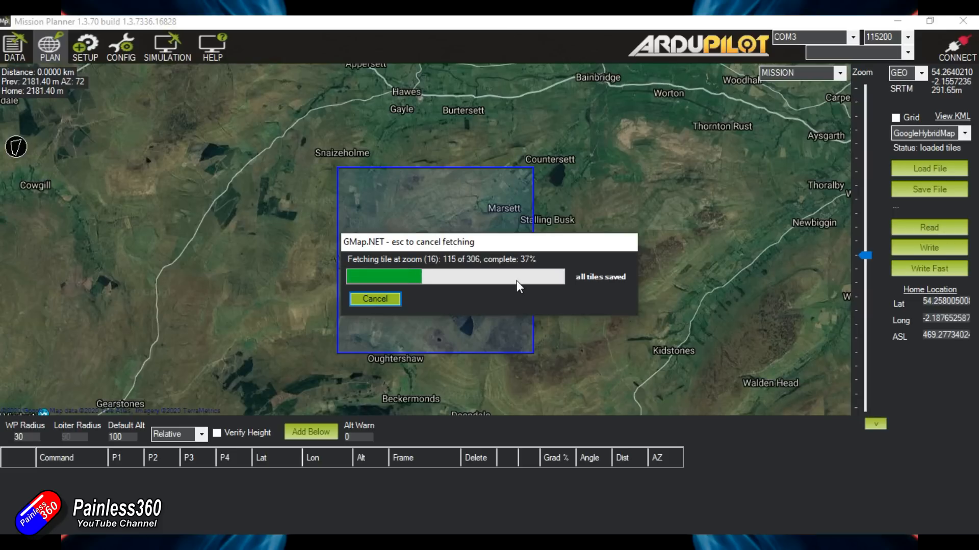
left_click(378, 299)
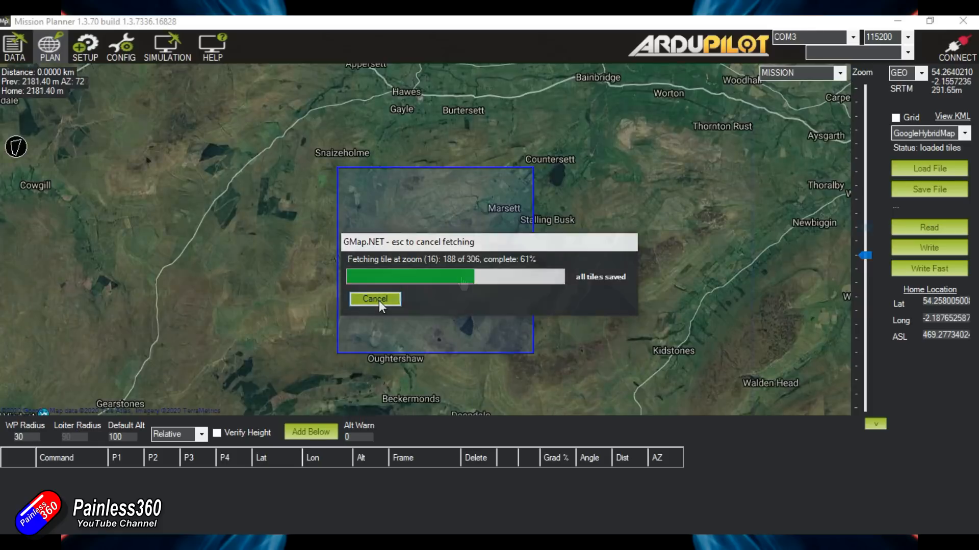
Set the mission's default altitude to 50.
scroll(441, 255, "up", 3)
left_click_drag(442, 256, 584, 307)
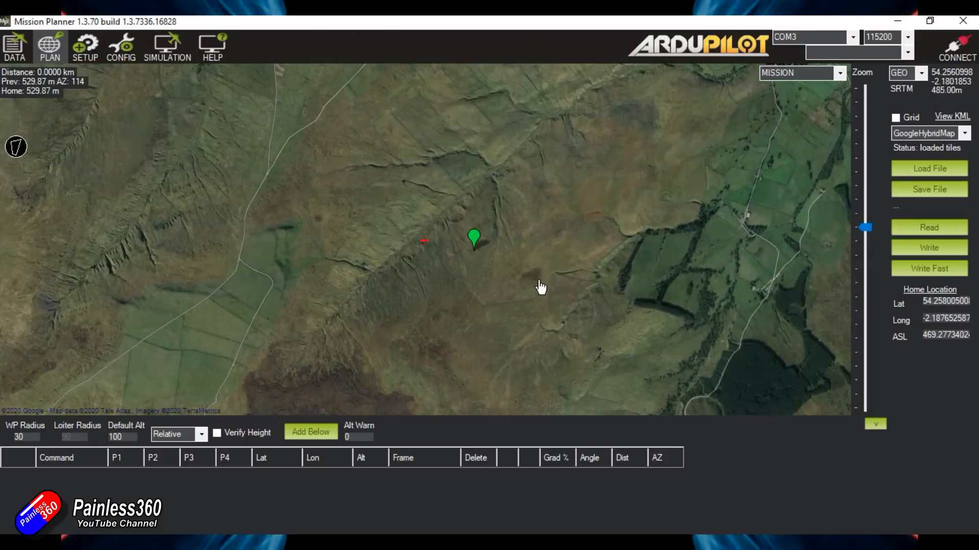
scroll(529, 281, "up", 1)
scroll(510, 278, "down", 1)
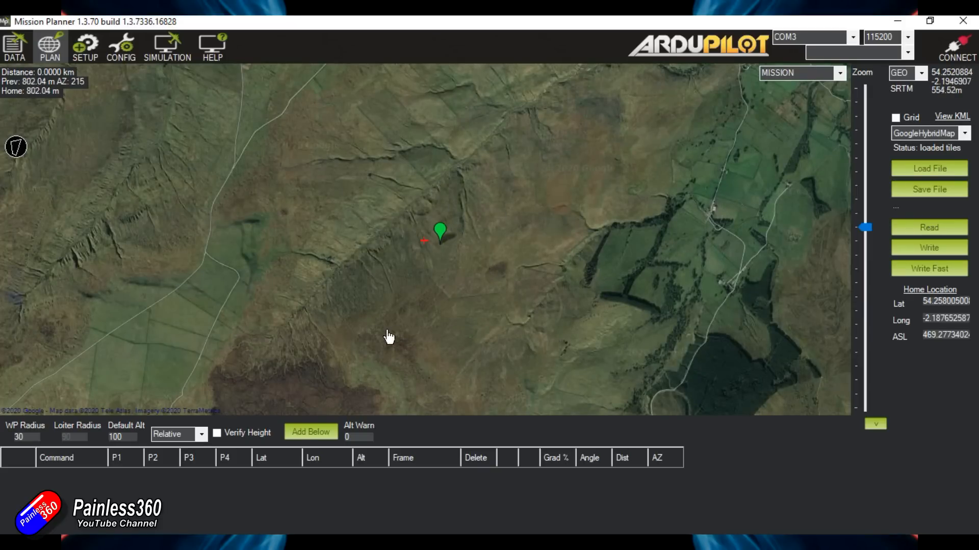
left_click_drag(482, 290, 573, 299)
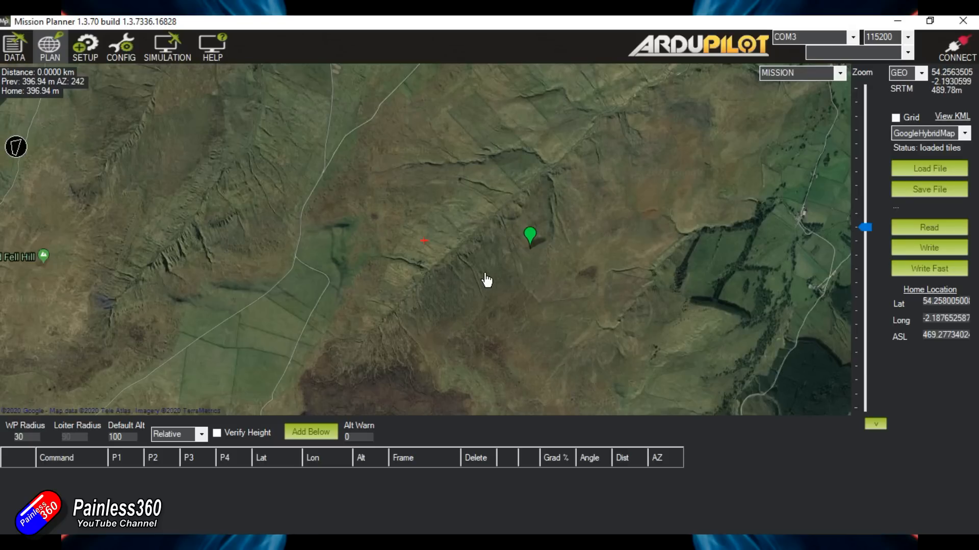
left_click_drag(493, 279, 530, 258)
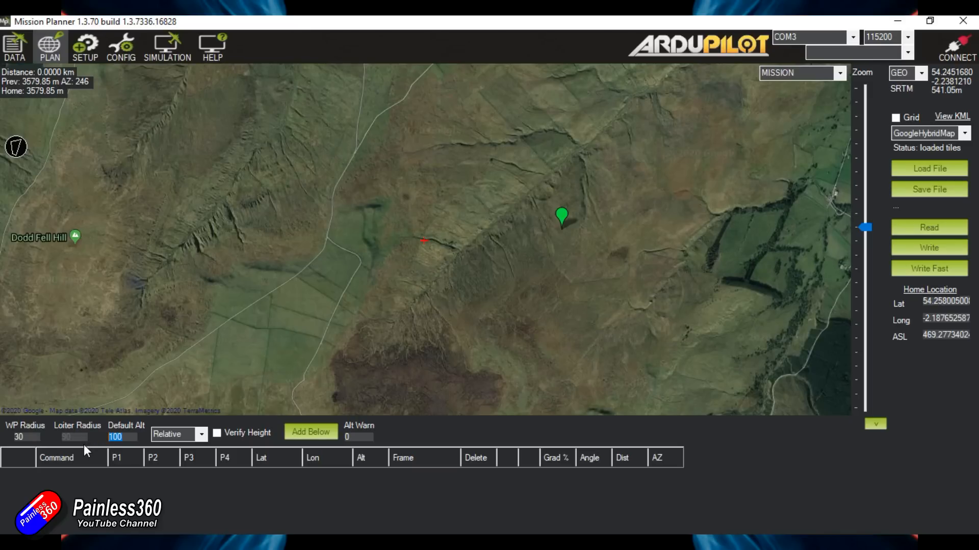
type("50")
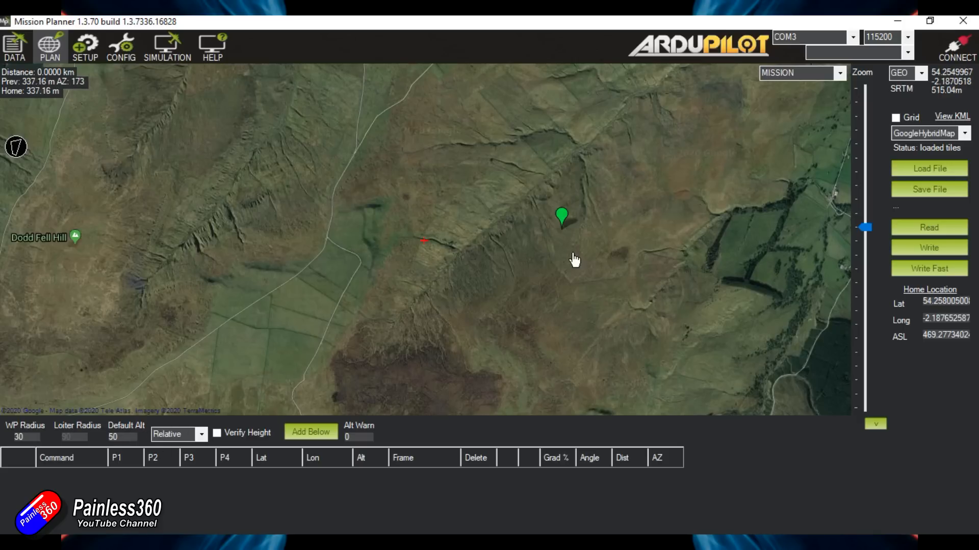
Move the home marker slightly south and add a takeoff command with altitude 10 and takeoff pitch 15.
mouse_move(566, 220)
left_mouse_down()
mouse_move(575, 238)
mouse_move(558, 260)
left_mouse_up()
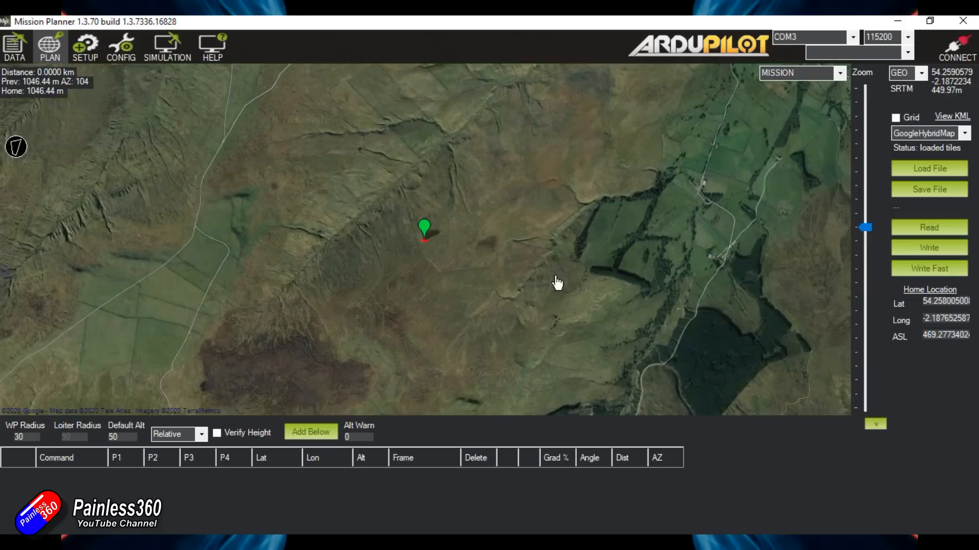
right_click(445, 239)
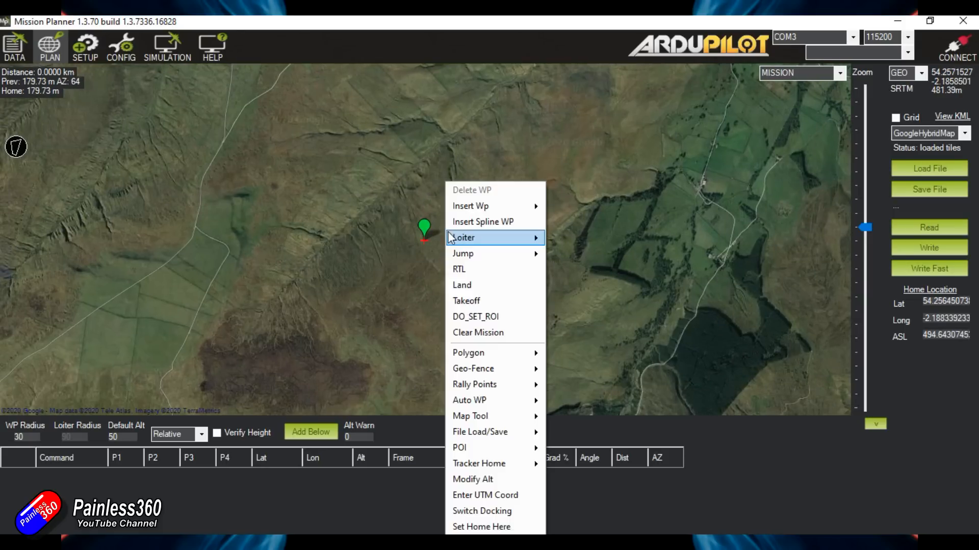
left_click(507, 300)
left_click(542, 311)
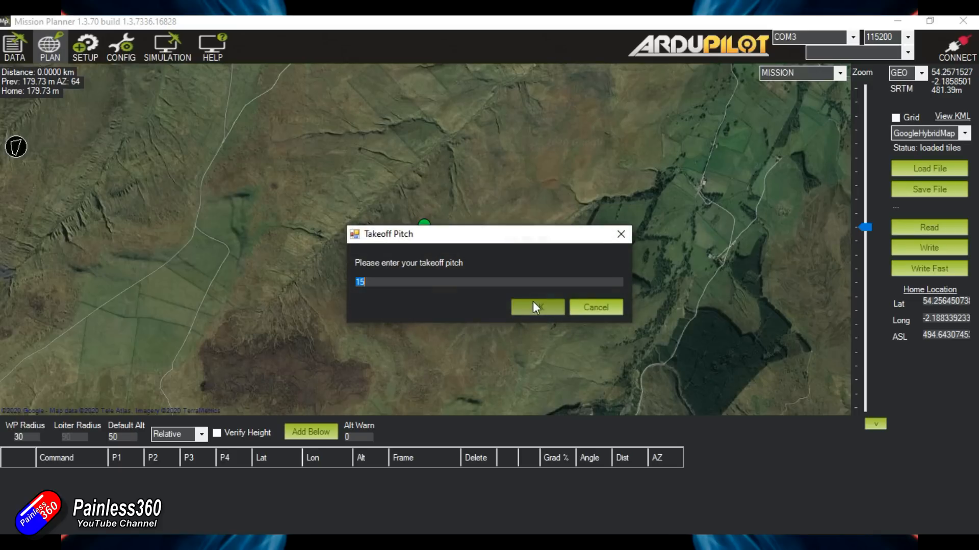
left_click(537, 307)
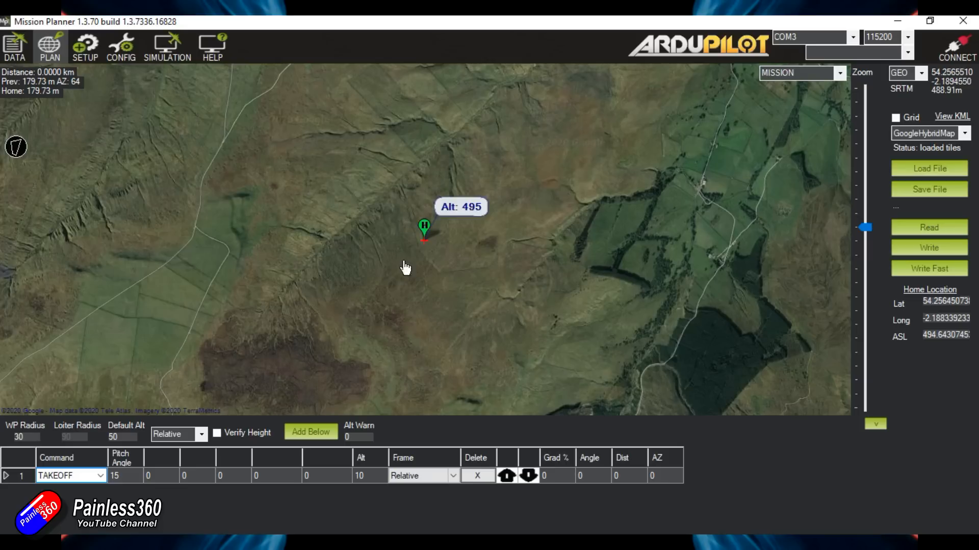
Place four waypoints at altitude 50, running counter-clockwise from just north of home to the moorland southwest of it.
left_click(436, 194)
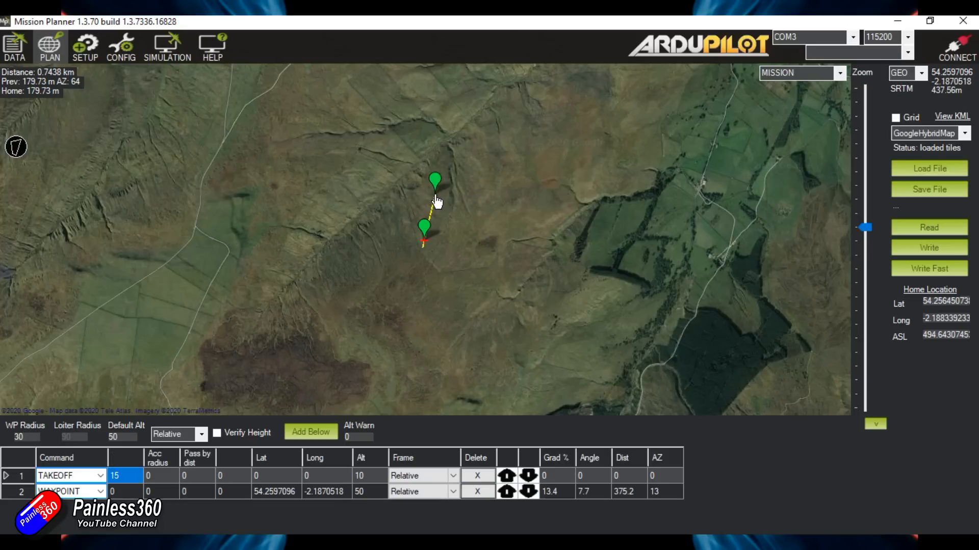
left_click(396, 169)
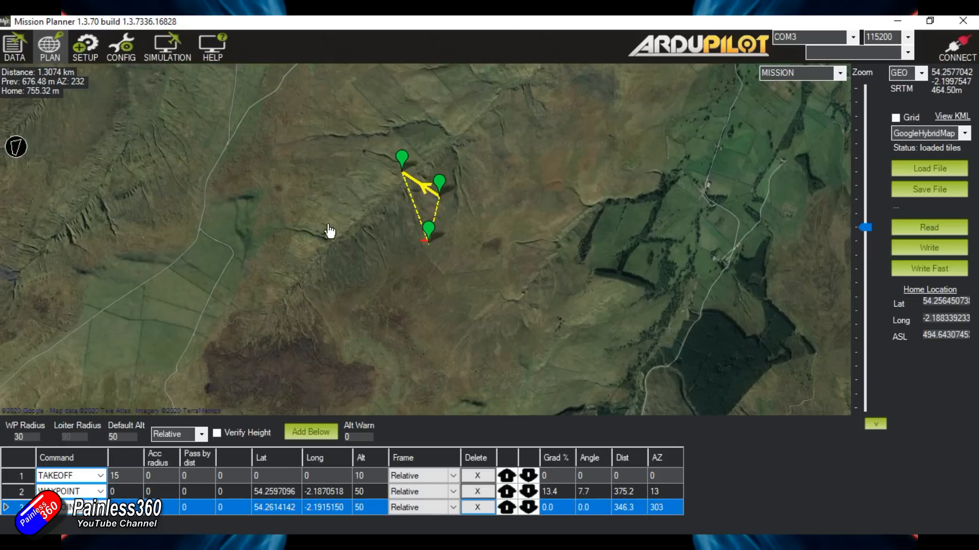
left_click(311, 216)
left_click(376, 318)
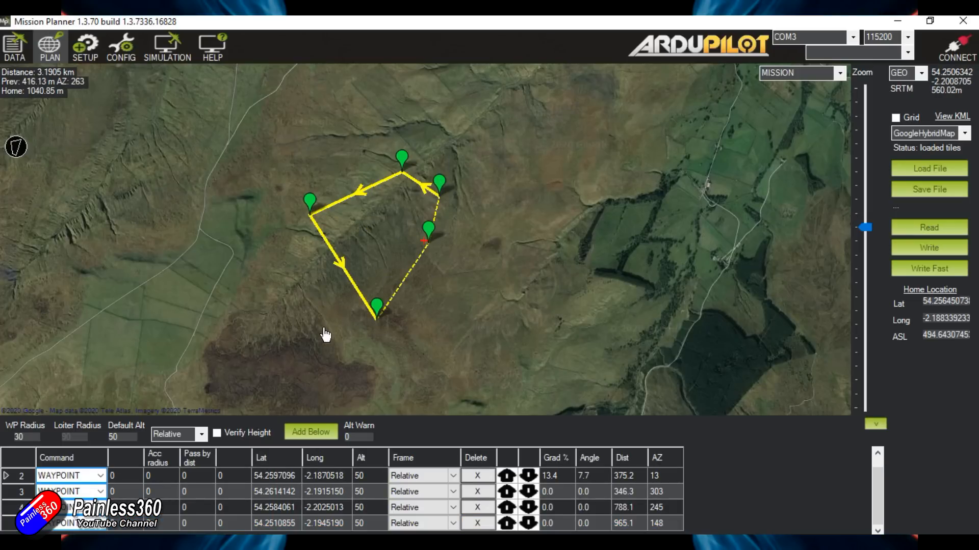
Examine the elevation graph of the planned route against the ground height, and close it.
right_click(383, 223)
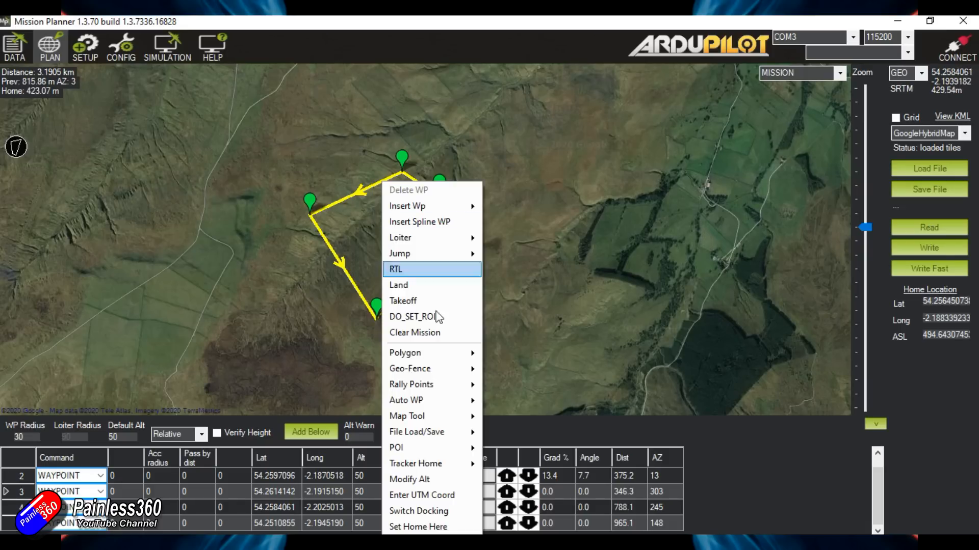
mouse_move(426, 419)
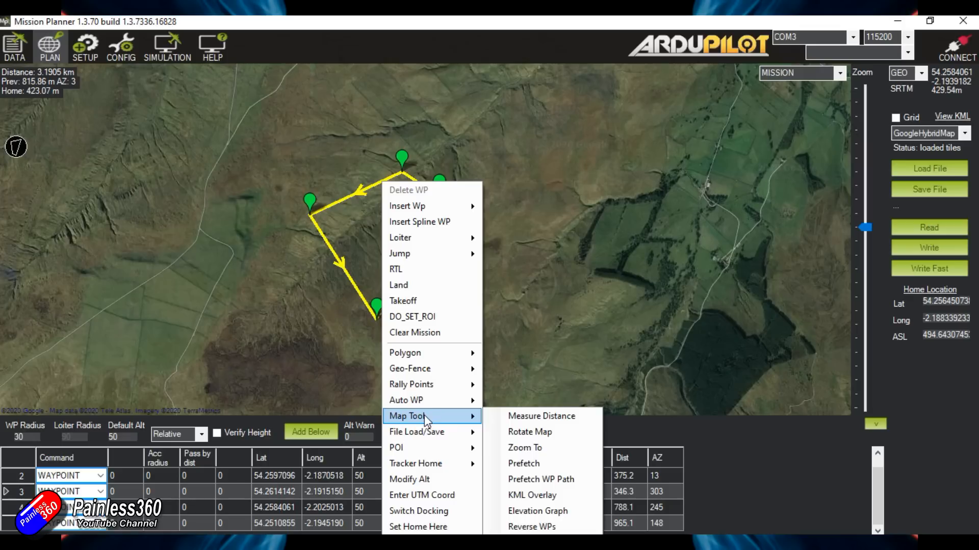
left_click(547, 514)
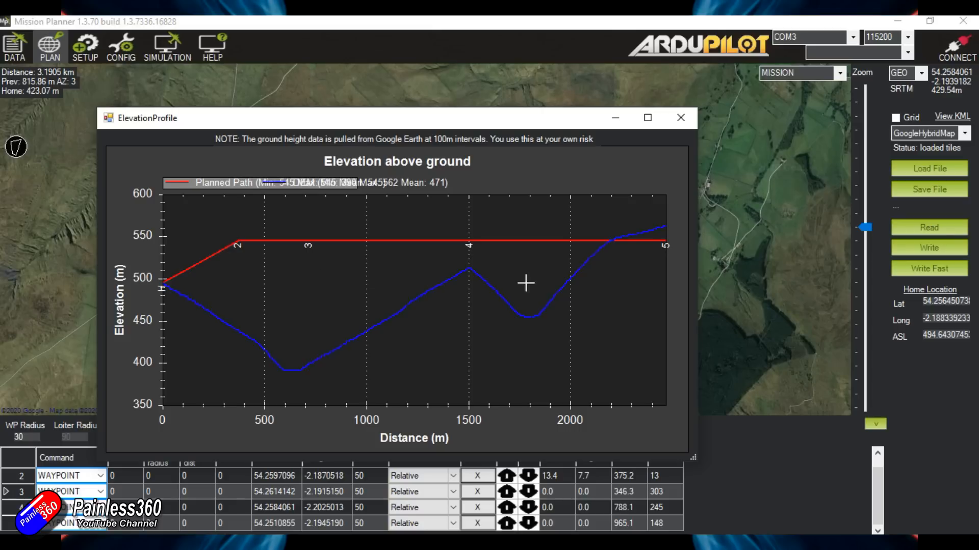
left_click(680, 118)
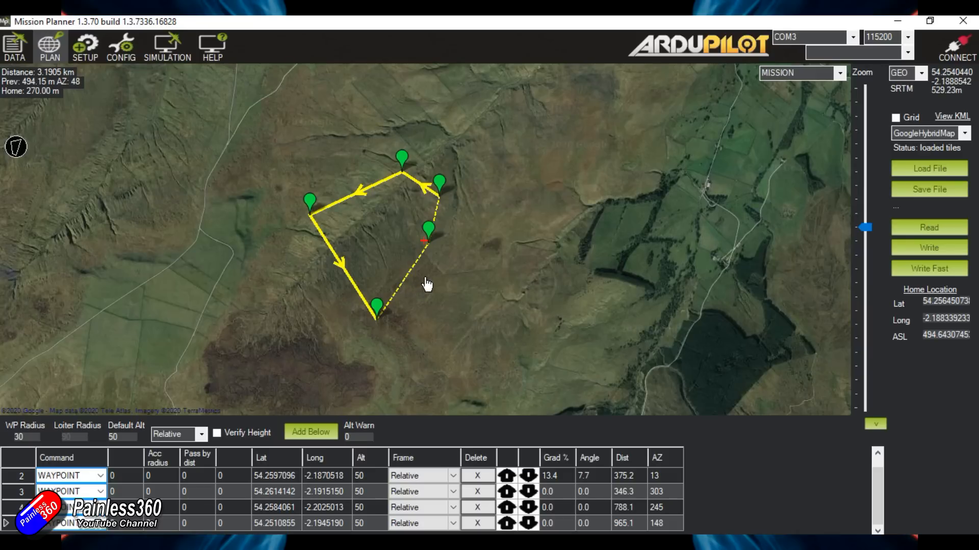
Move the route's northernmost waypoint a little farther northwest.
left_click_drag(408, 169, 395, 152)
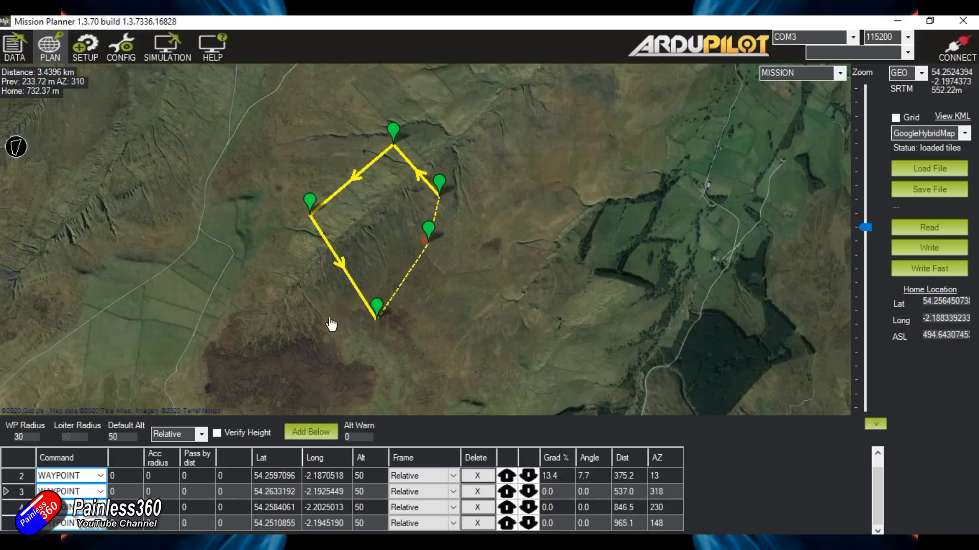
Set the mission's altitude reference to Terrain and clear the existing mission.
left_click(207, 435)
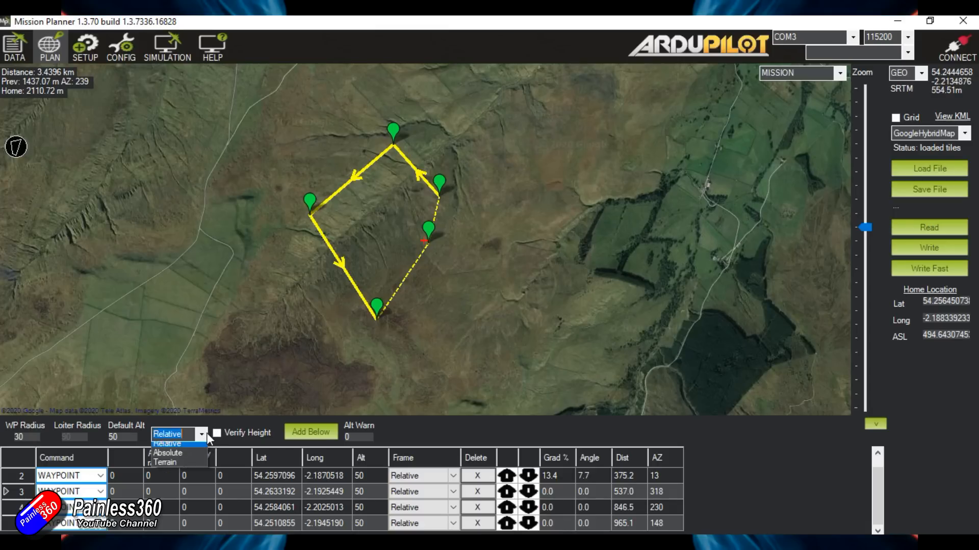
left_click(191, 466)
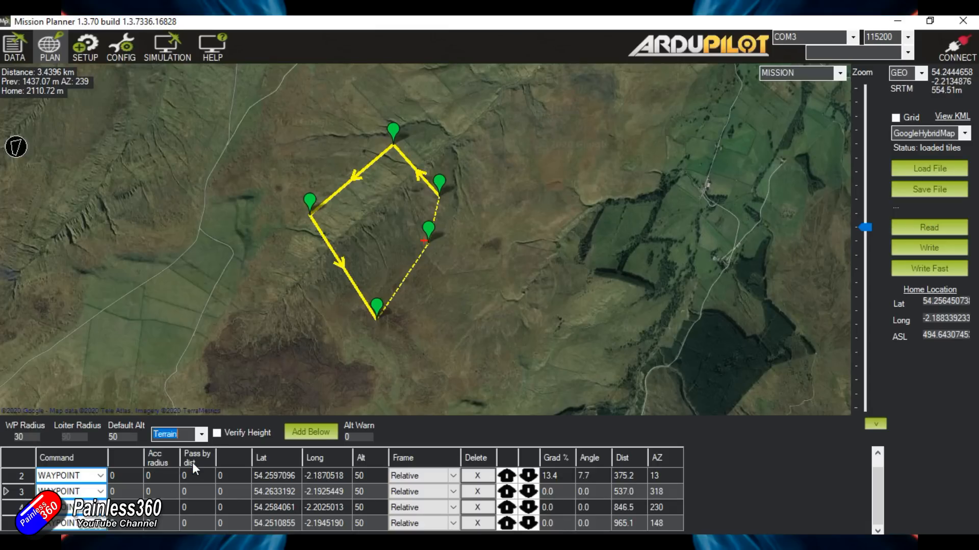
right_click(471, 243)
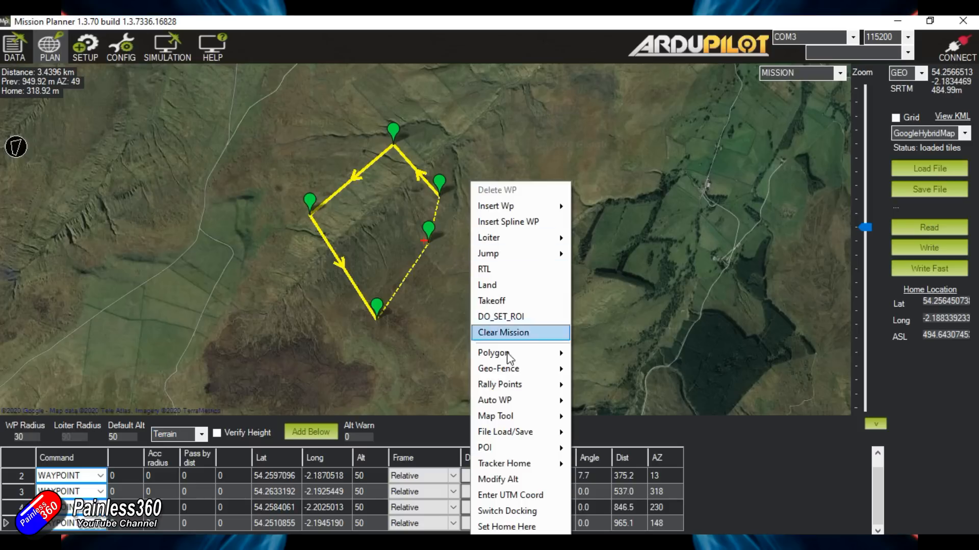
left_click(505, 332)
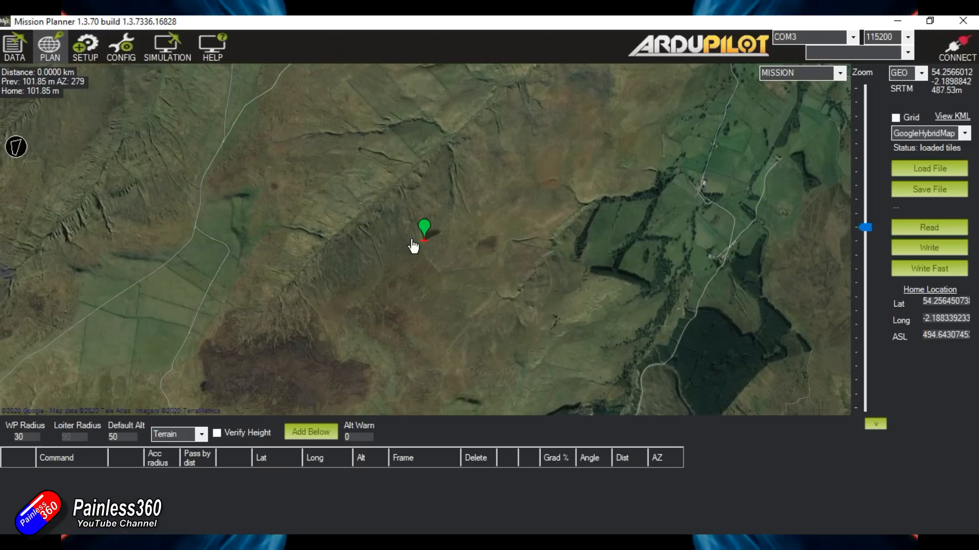
Move the home marker slightly east and plot five Terrain-frame waypoints, four in a wide loop and a fifth back to the north.
mouse_move(435, 238)
left_mouse_down()
mouse_move(452, 249)
mouse_move(446, 260)
left_mouse_up()
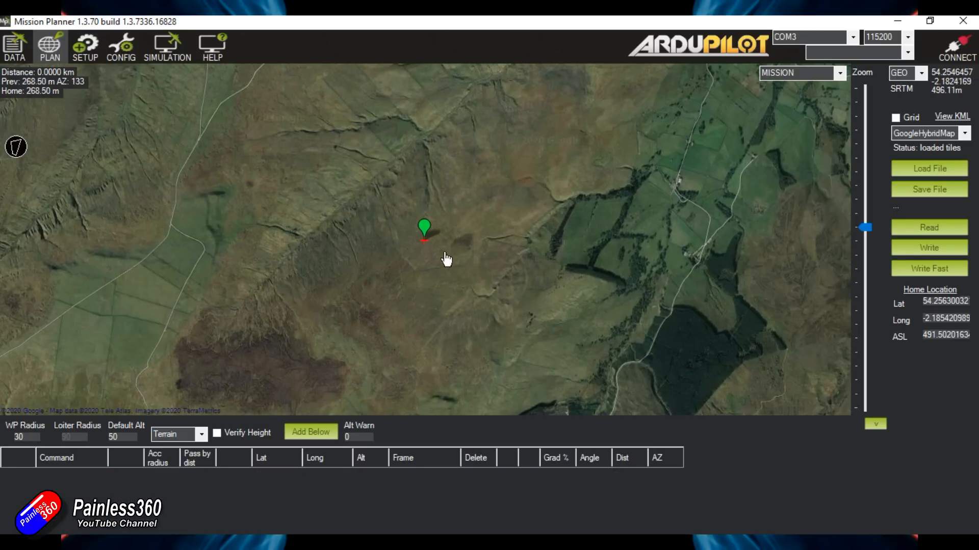
left_click(465, 194)
left_click(351, 92)
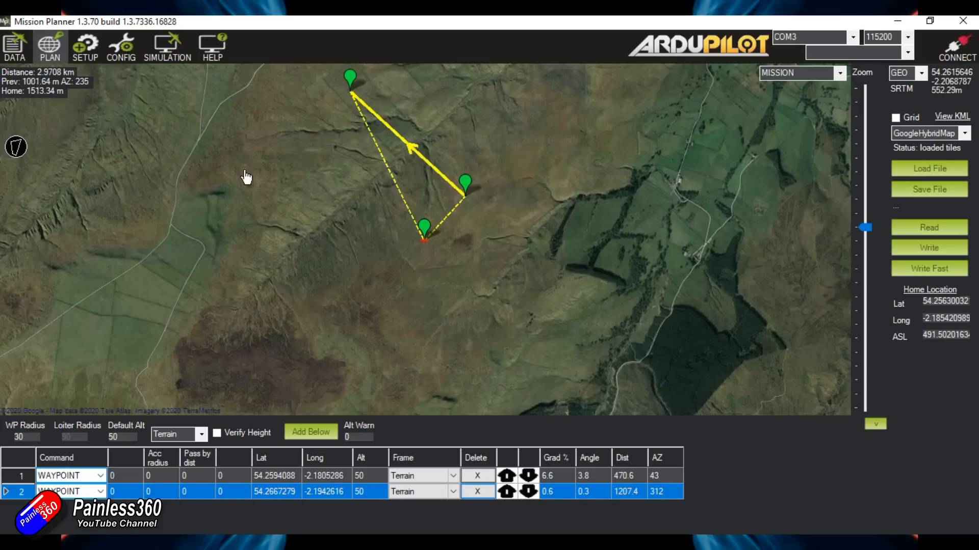
left_click(231, 180)
left_click(346, 297)
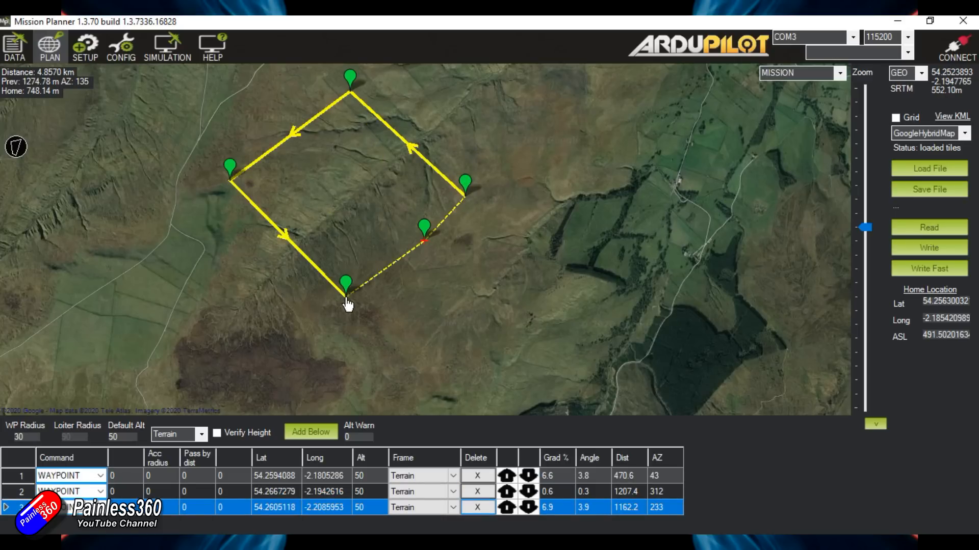
left_click(346, 134)
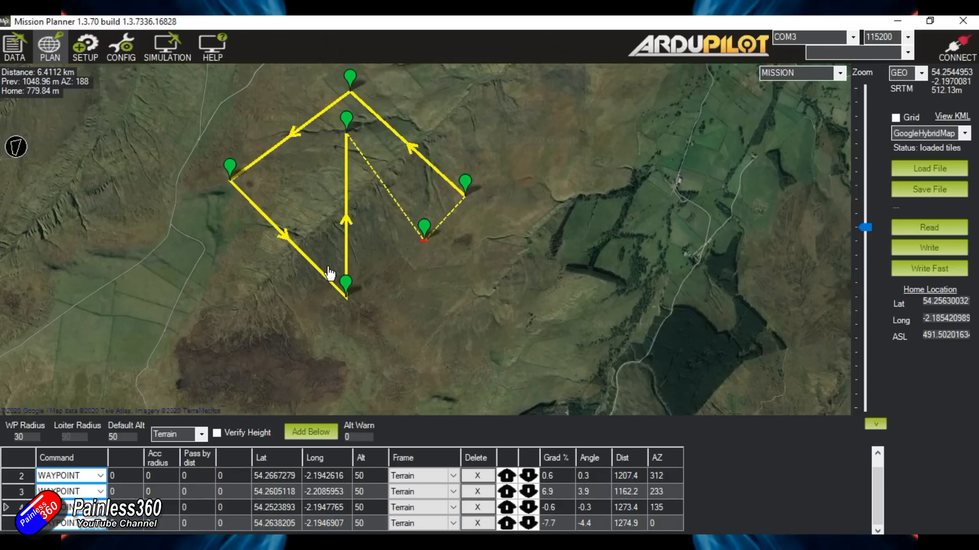
Check the terrain-following route's clearance above ground in the elevation graph, and close it.
right_click(373, 199)
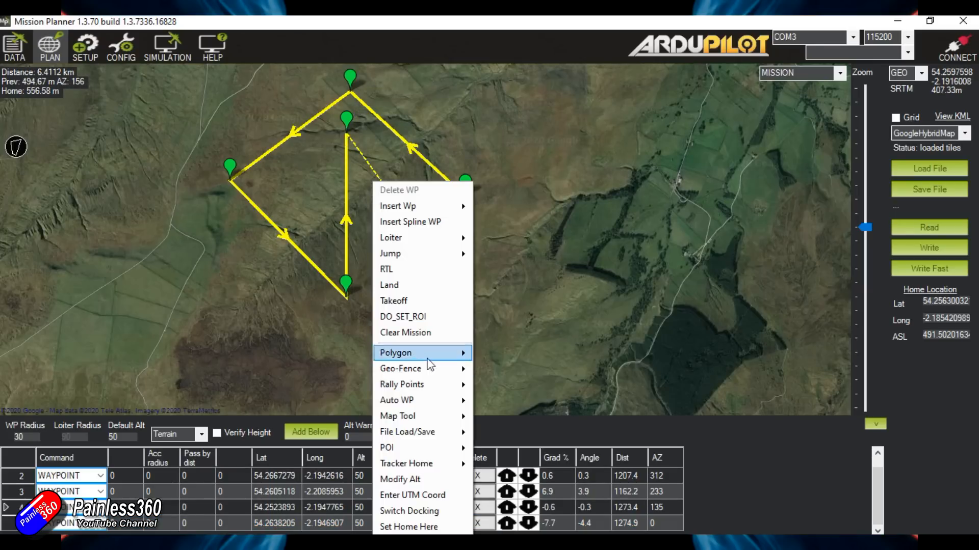
mouse_move(431, 418)
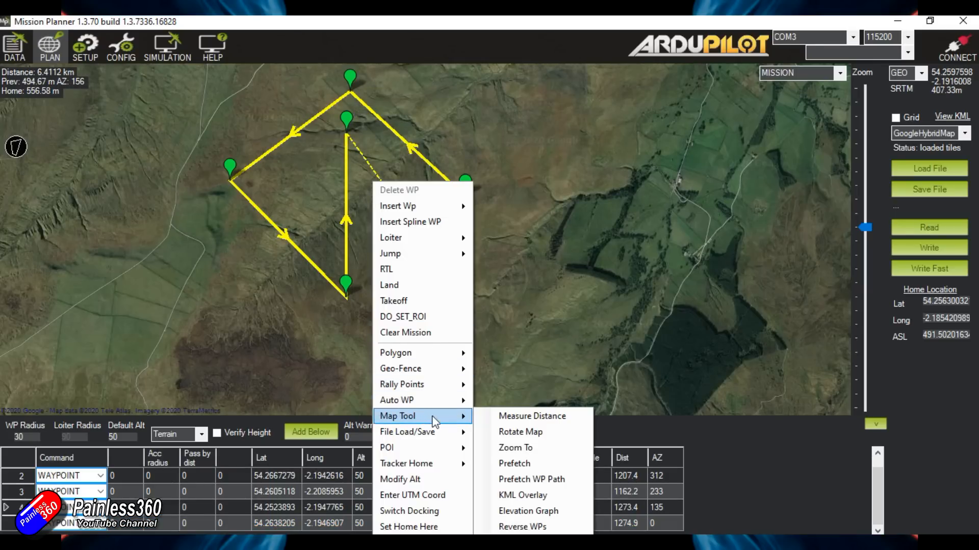
left_click(535, 510)
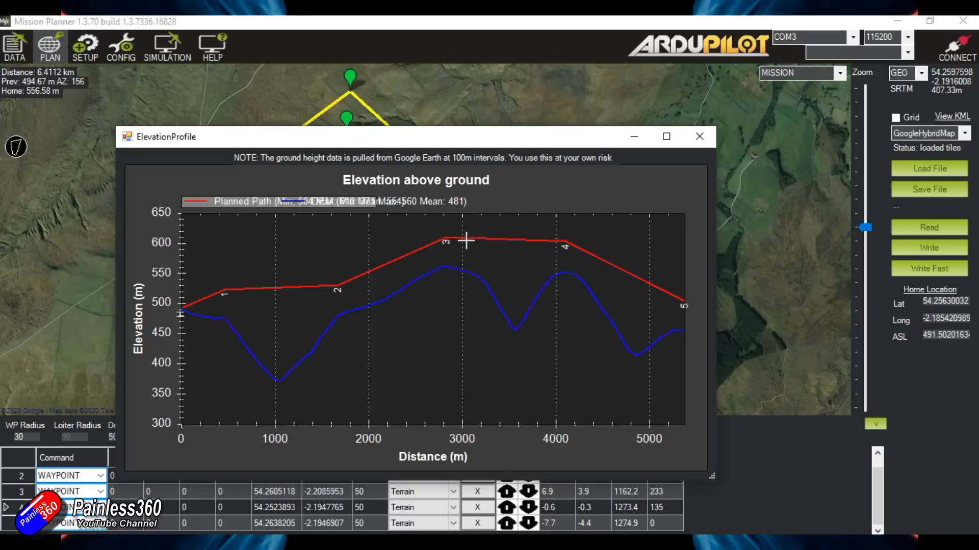
left_click(699, 134)
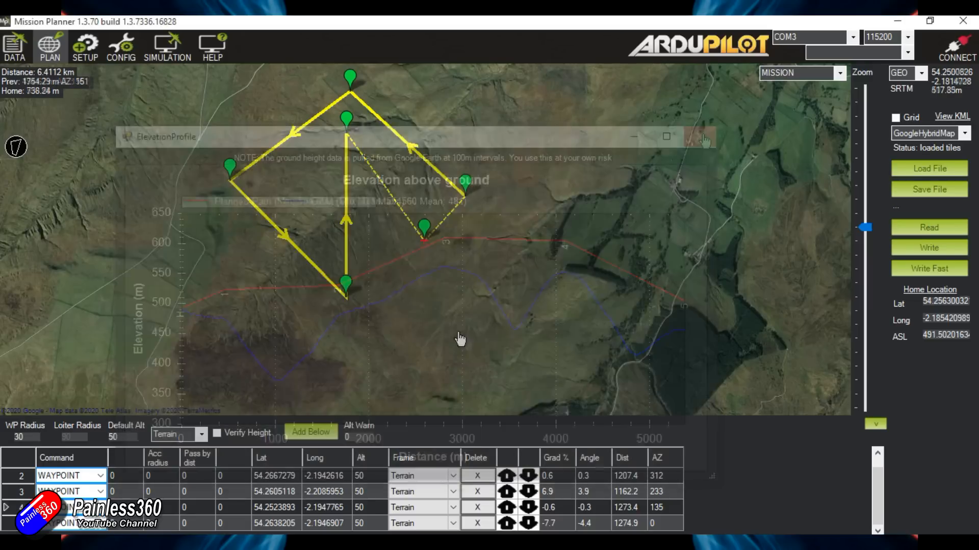
Open the propagation settings and turn on the Terrain overlay to view the terrain surrounding the route.
scroll(632, 250, "down", 4)
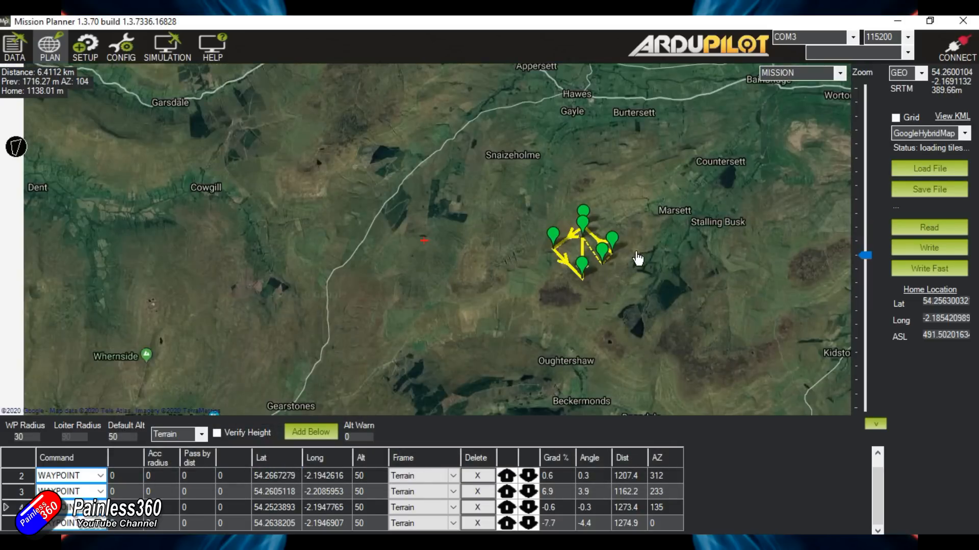
left_click_drag(640, 255, 572, 225)
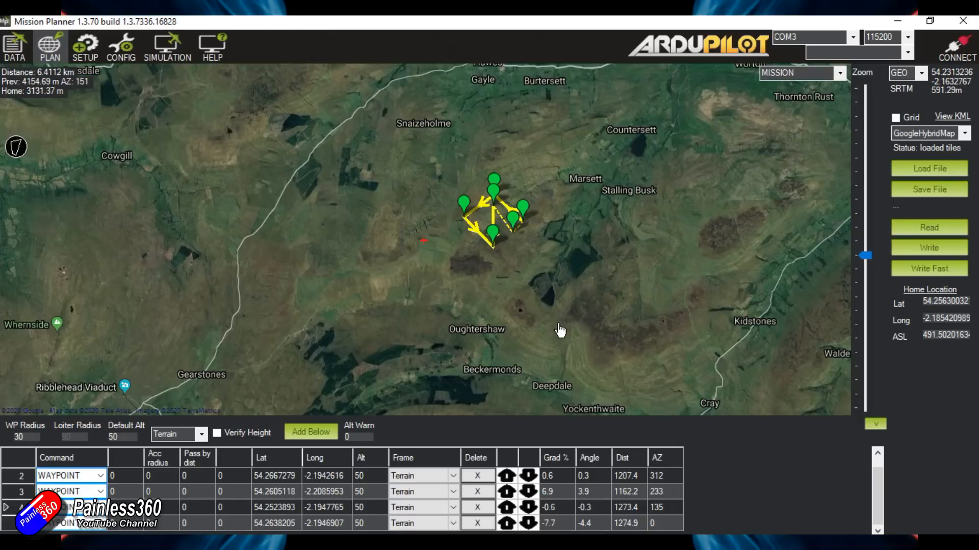
key("ctrl+w")
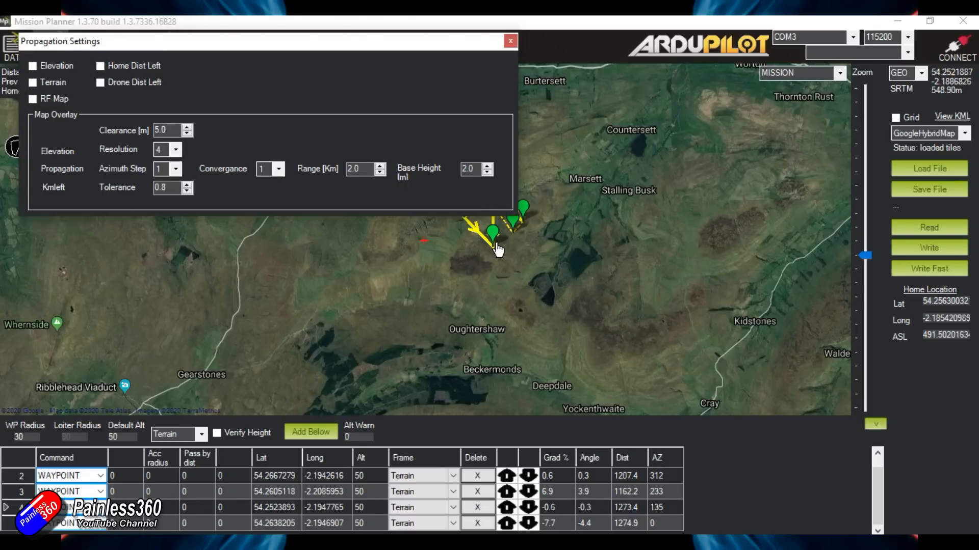
left_click_drag(182, 45, 198, 63)
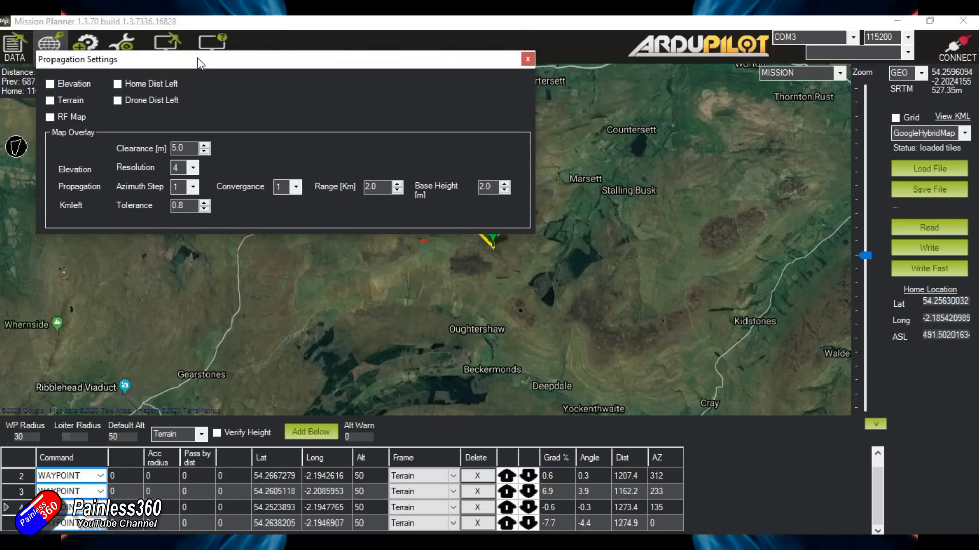
left_click(51, 99)
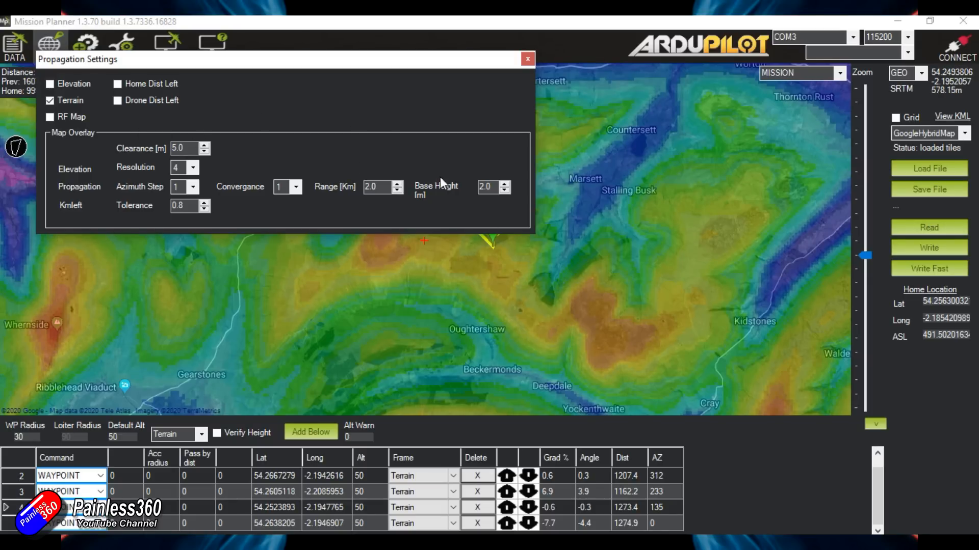
left_click_drag(418, 59, 410, 338)
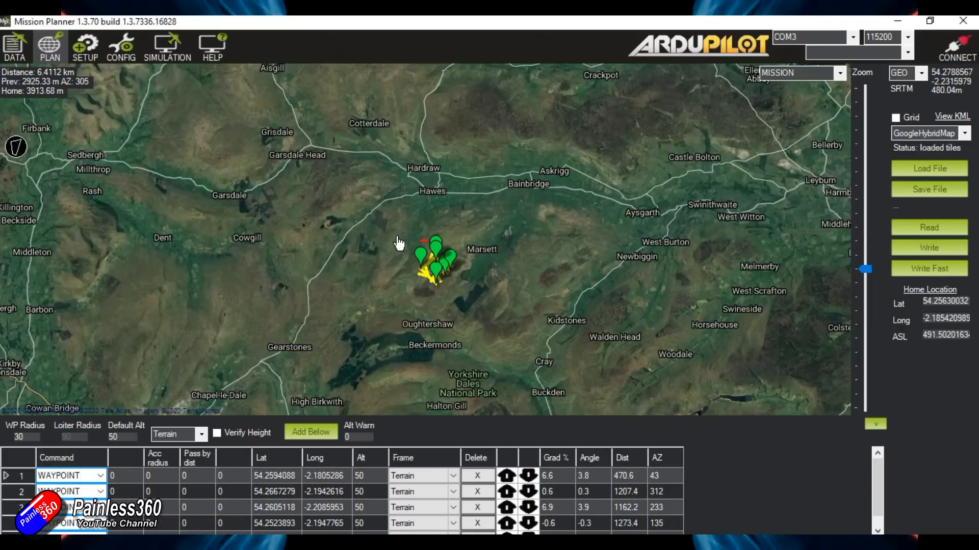
Clear the existing Terrain-frame mission from the map.
right_click(411, 232)
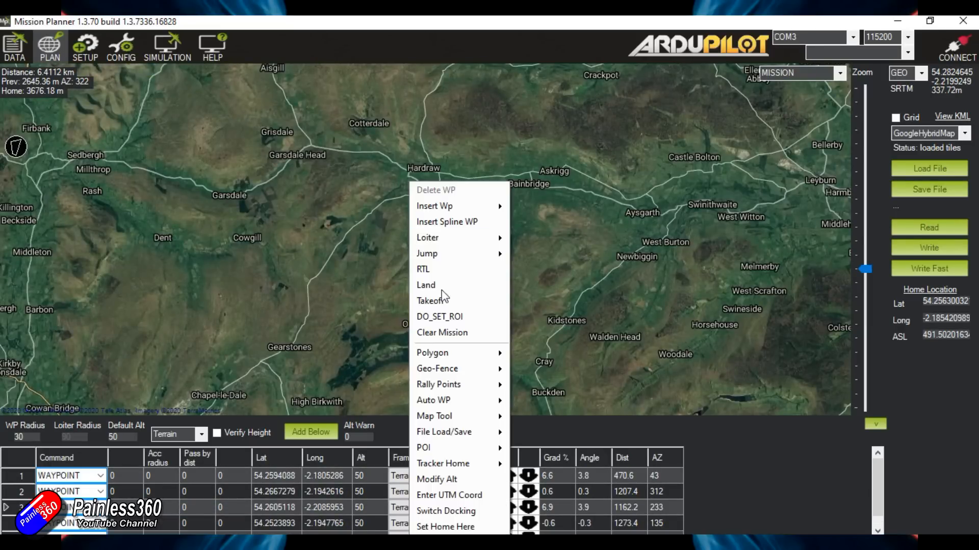
left_click(457, 334)
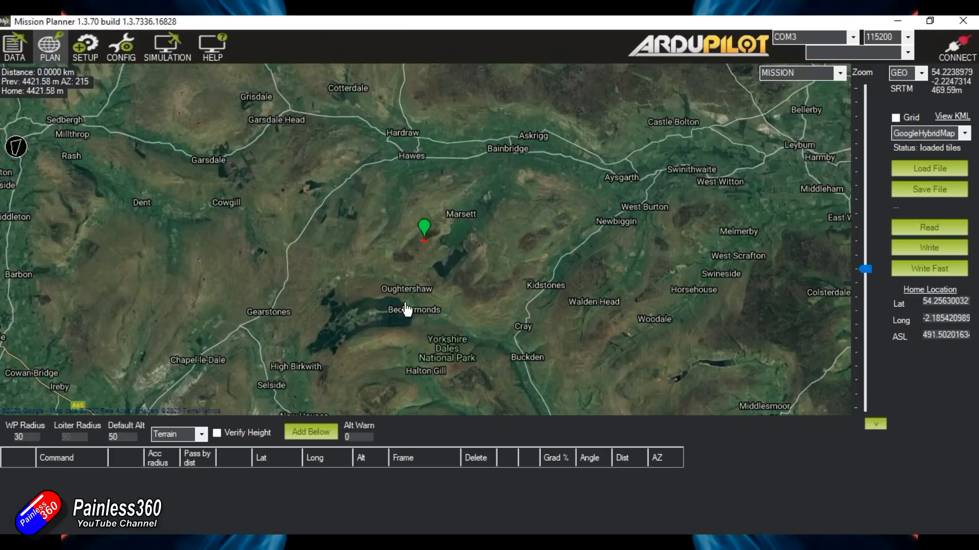
scroll(428, 220, "up", 3)
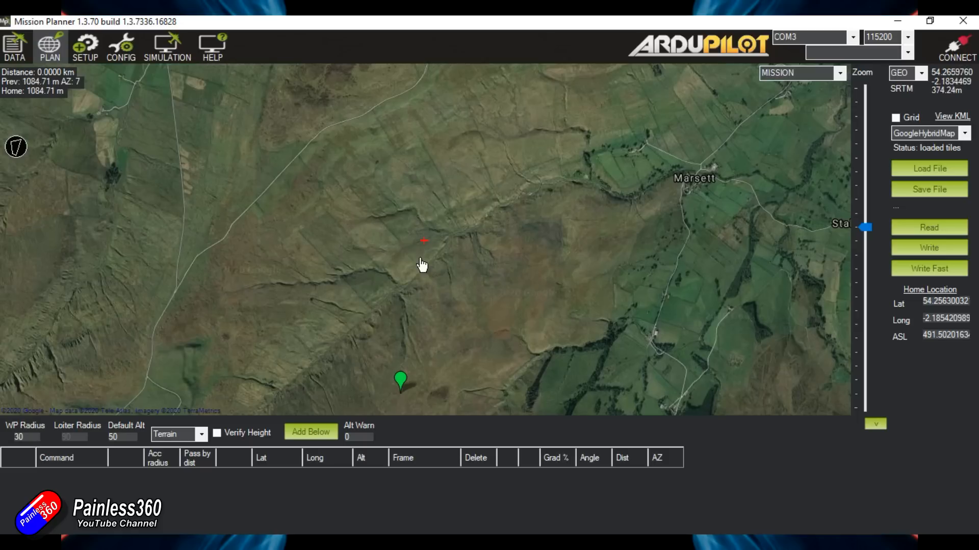
Start a new polygon north of the home marker and place its first three corners west of Marsett.
left_click(17, 147)
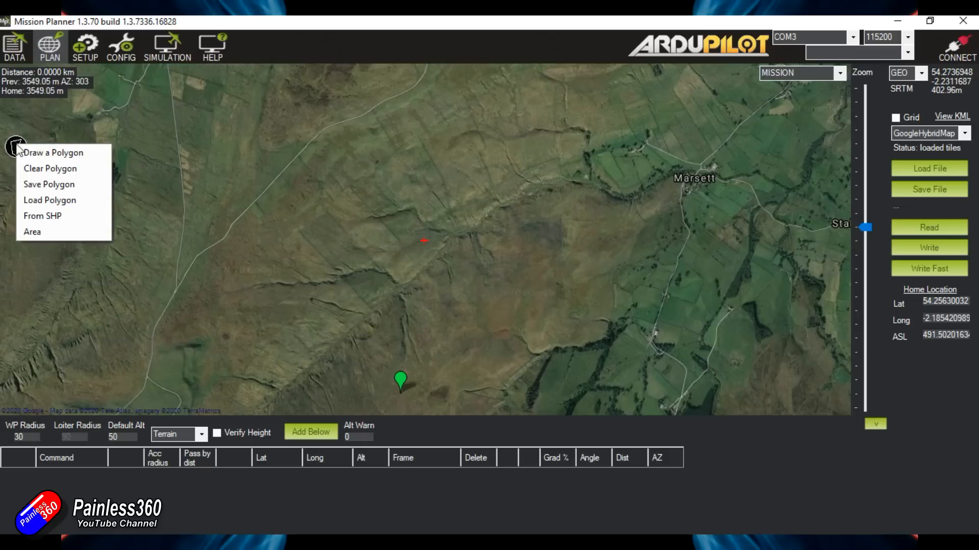
left_click(62, 153)
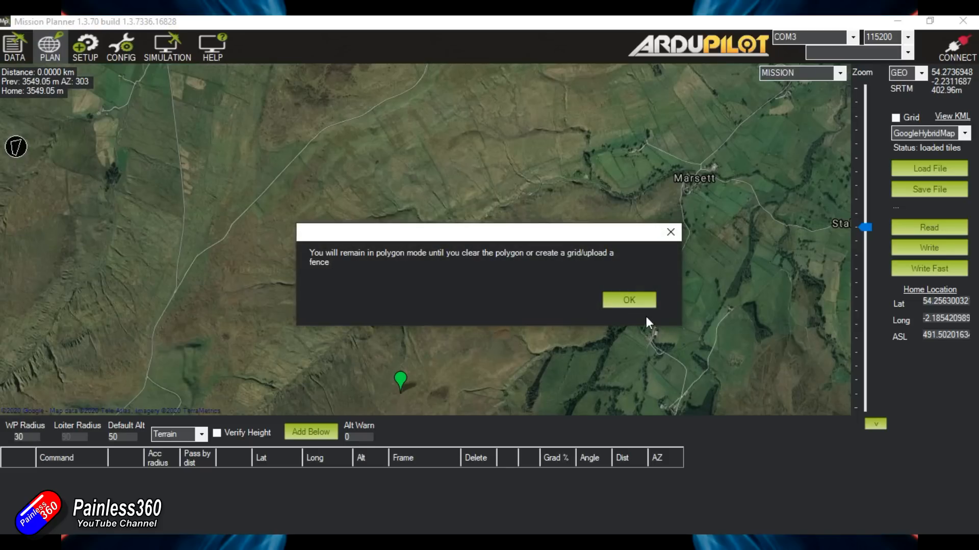
left_click(639, 302)
left_click(274, 176)
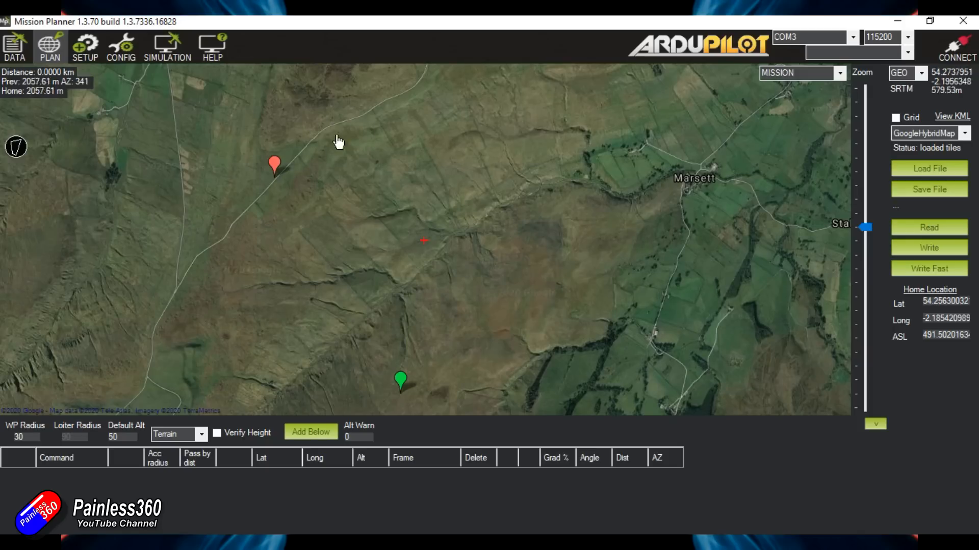
left_click(427, 74)
left_click(535, 194)
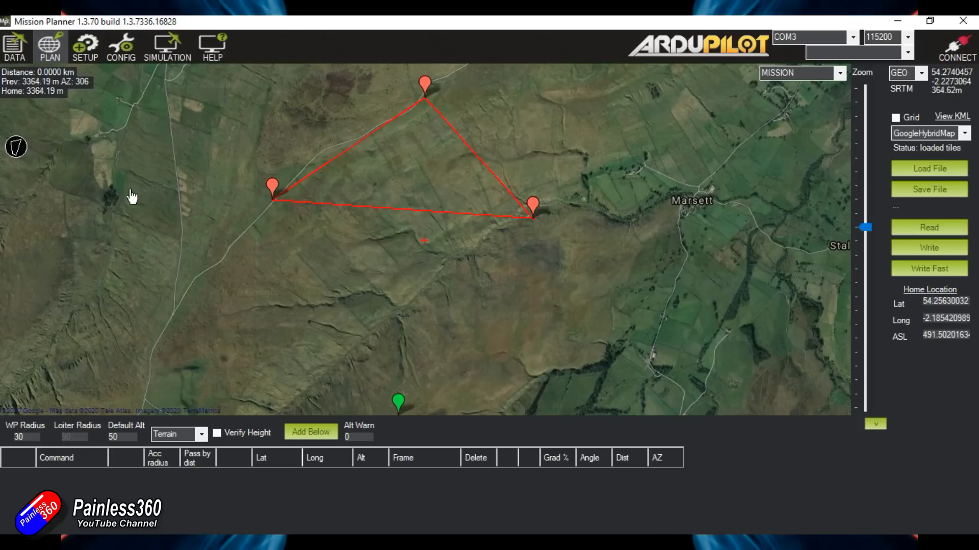
Add a fourth corner and reposition the western and southern corners to turn the polygon into a four-sided area.
left_click_drag(279, 198, 360, 313)
left_click(275, 191)
left_click_drag(275, 179, 402, 278)
left_click_drag(367, 306, 300, 158)
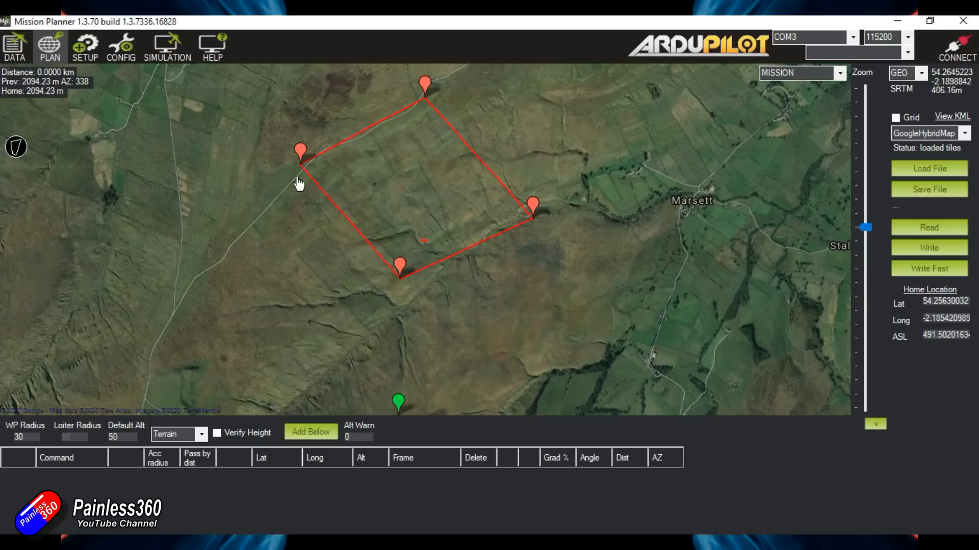
left_click_drag(402, 280, 406, 311)
Open Survey (Grid) for the drawn polygon and look through the available camera models without choosing one.
right_click(408, 197)
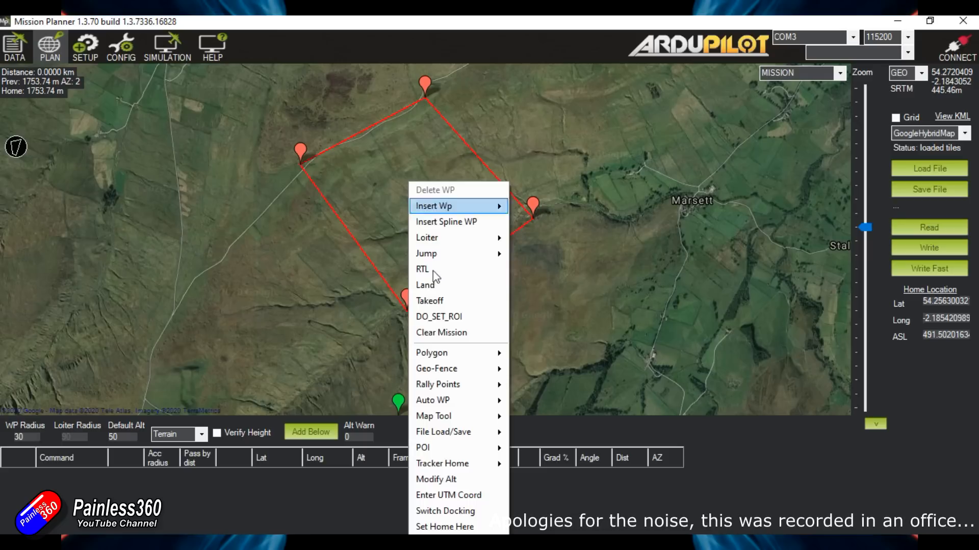
mouse_move(449, 403)
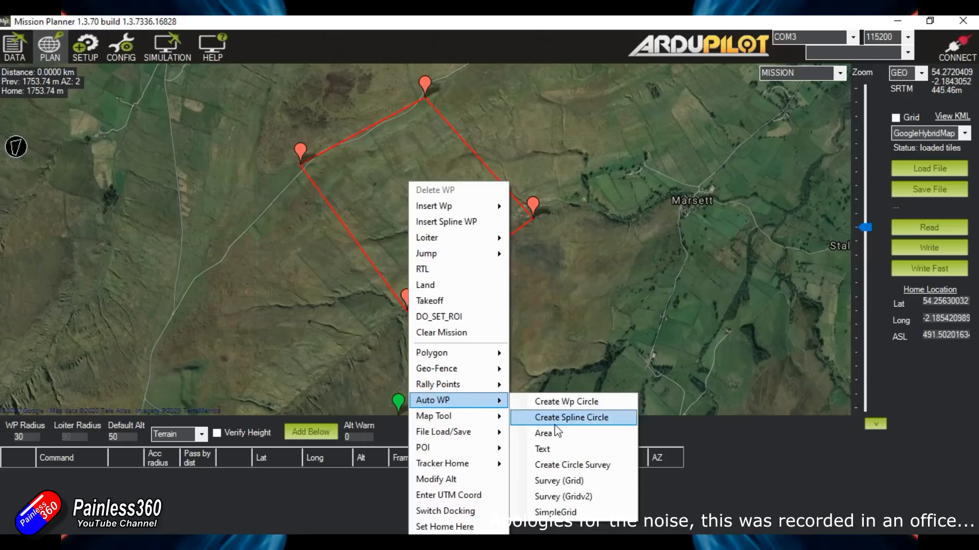
left_click(565, 479)
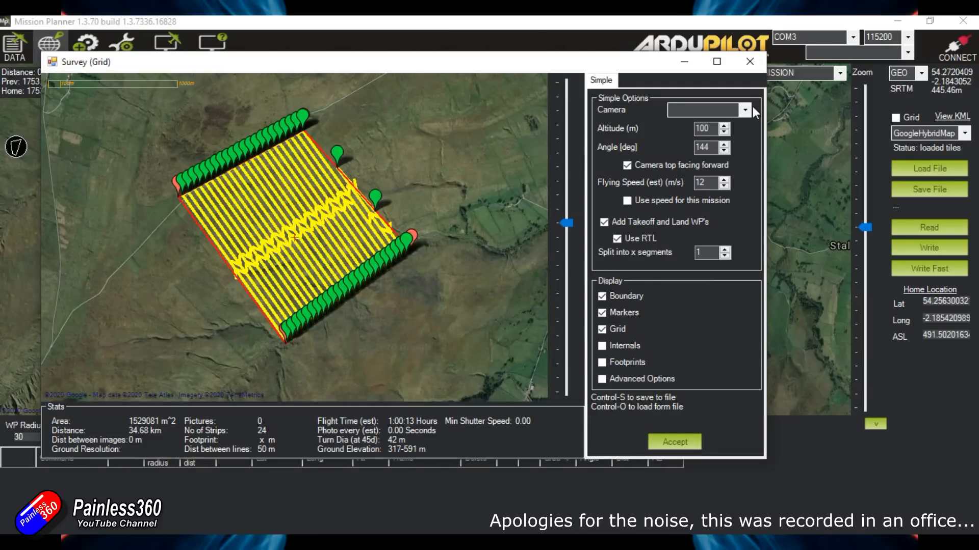
left_click(744, 110)
mouse_move(742, 143)
left_mouse_down()
mouse_move(747, 236)
mouse_move(749, 139)
left_mouse_up()
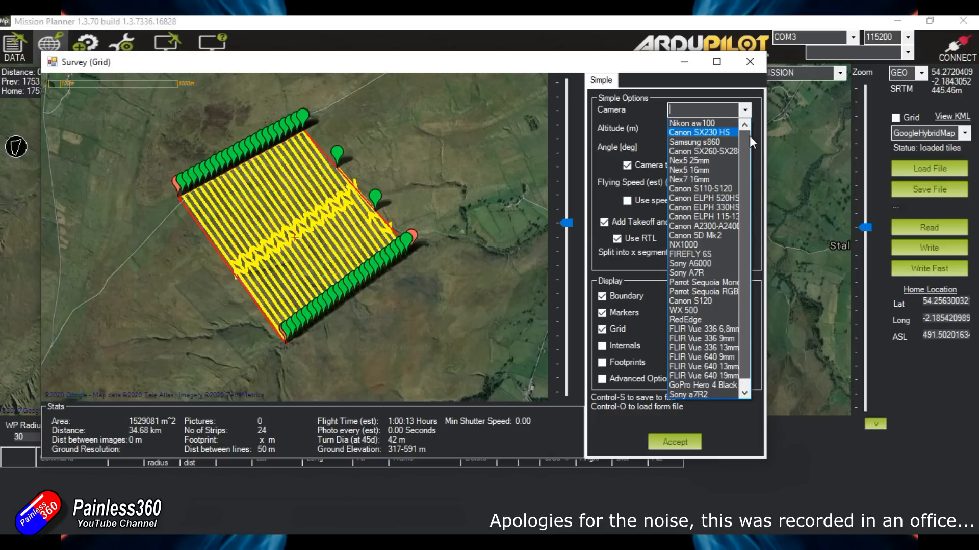
left_click(679, 74)
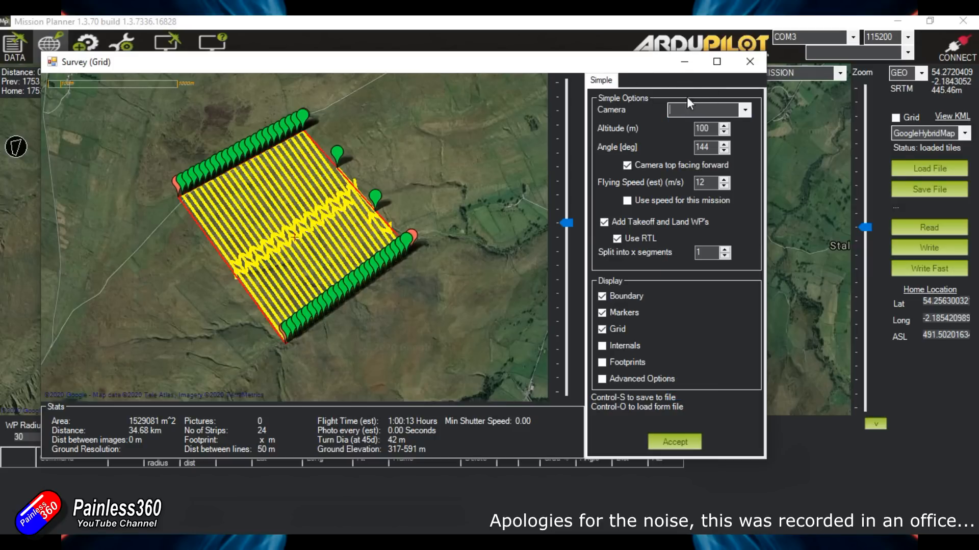
Turn on the survey's Advanced Options and examine the camera configuration, including its save prompt, without saving a camera.
left_click(606, 382)
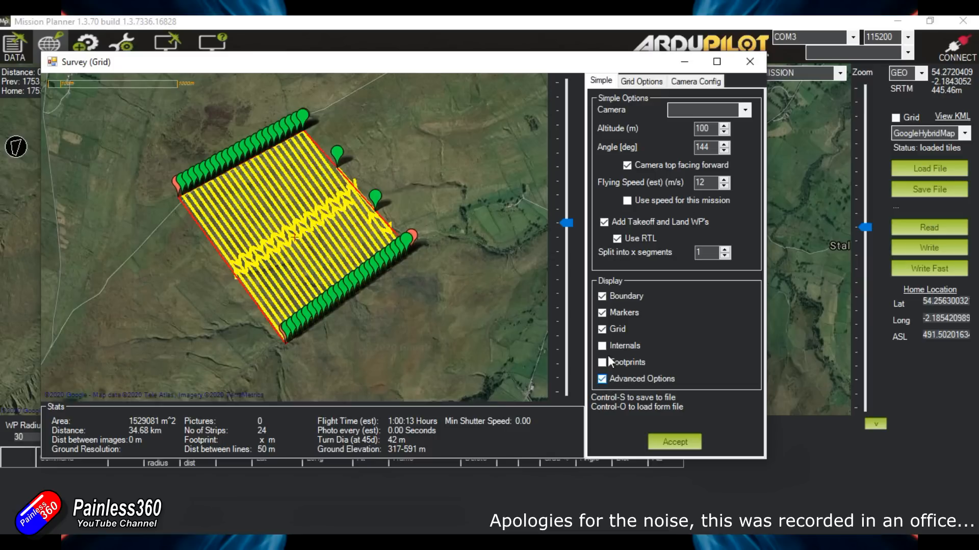
left_click(707, 81)
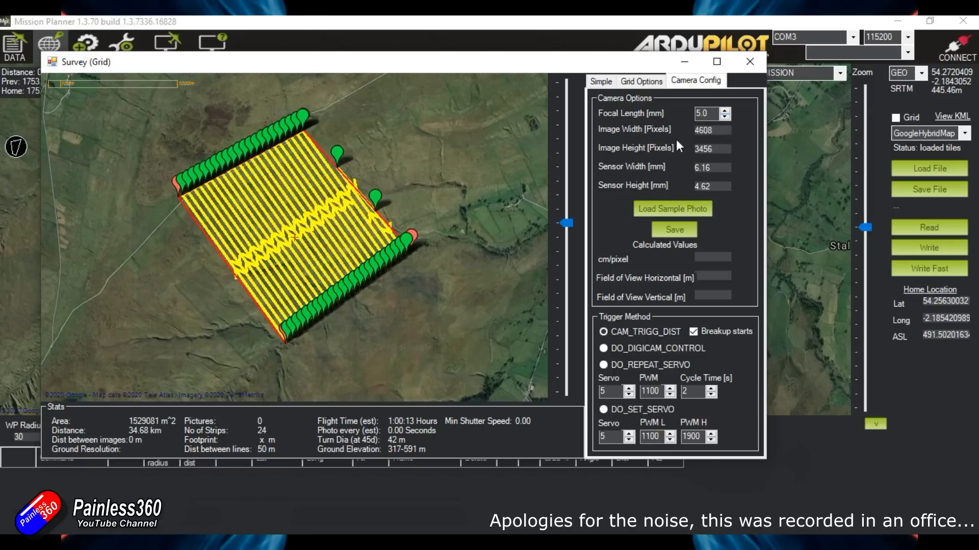
left_click(673, 230)
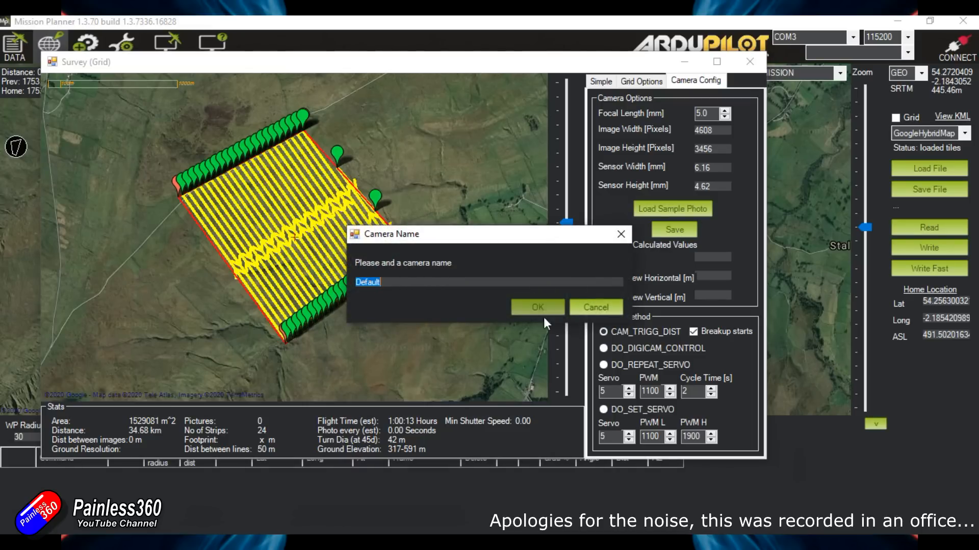
left_click(598, 314)
left_click(595, 80)
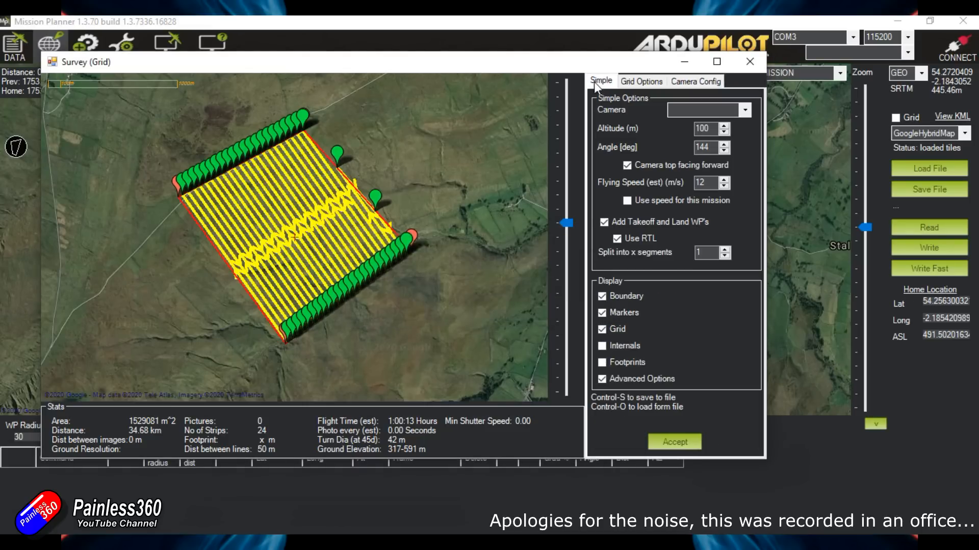
Choose Sony a7R2 as the survey camera and review the line spacing, overlap and other grid options.
left_click(745, 109)
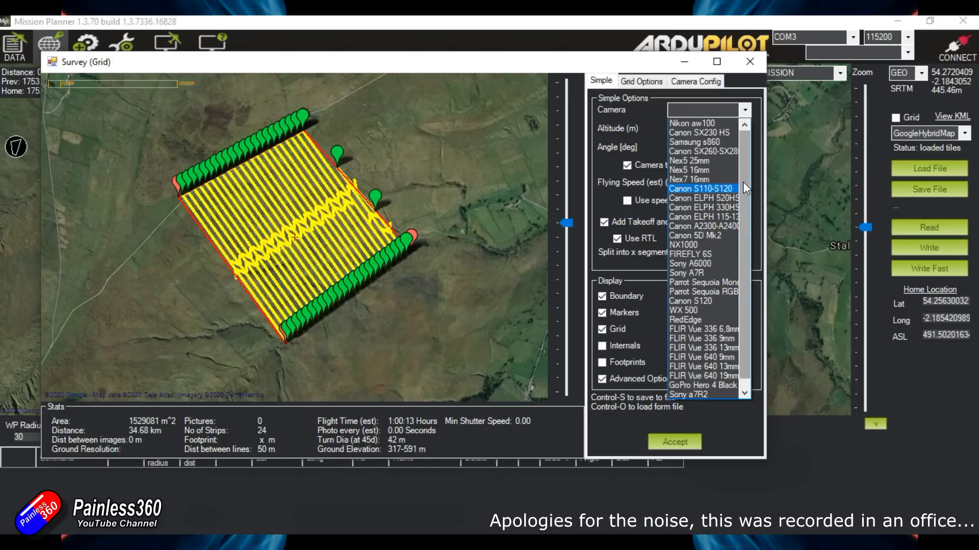
scroll(743, 181, "down", 1)
left_click(688, 389)
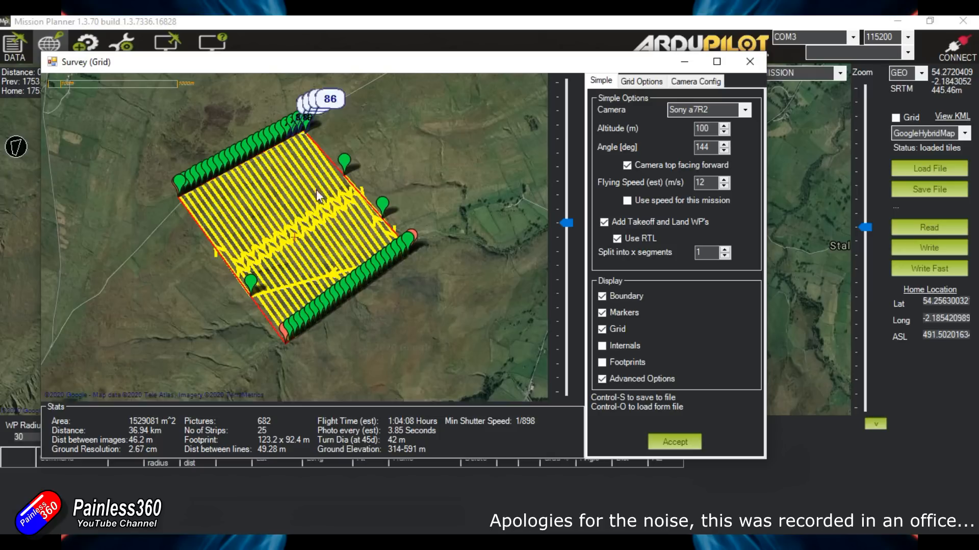
left_click(656, 81)
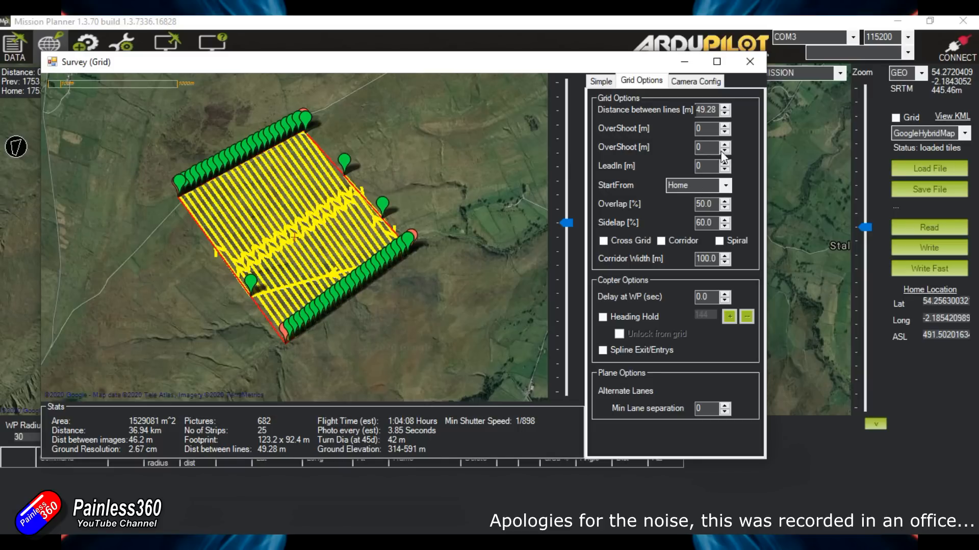
left_click(602, 82)
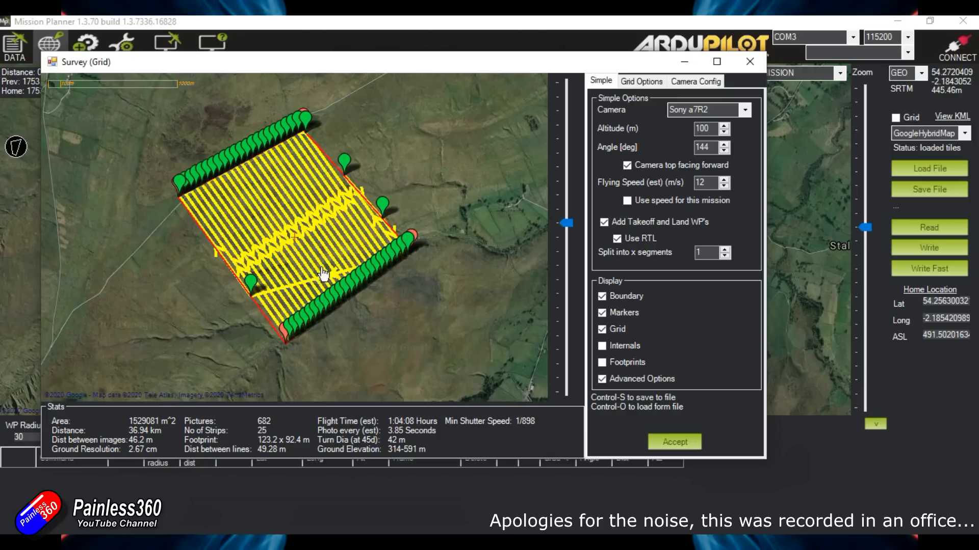
Set the survey angle to 157 degrees, and open the save dialog for the grid file and cancel it.
left_click(725, 143)
left_click(723, 144)
left_click(724, 144)
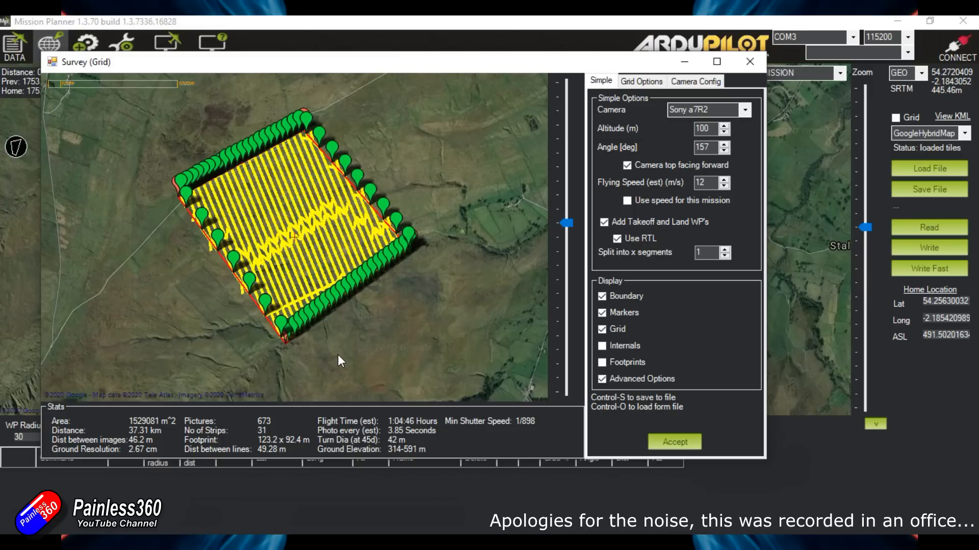
key("ctrl+s")
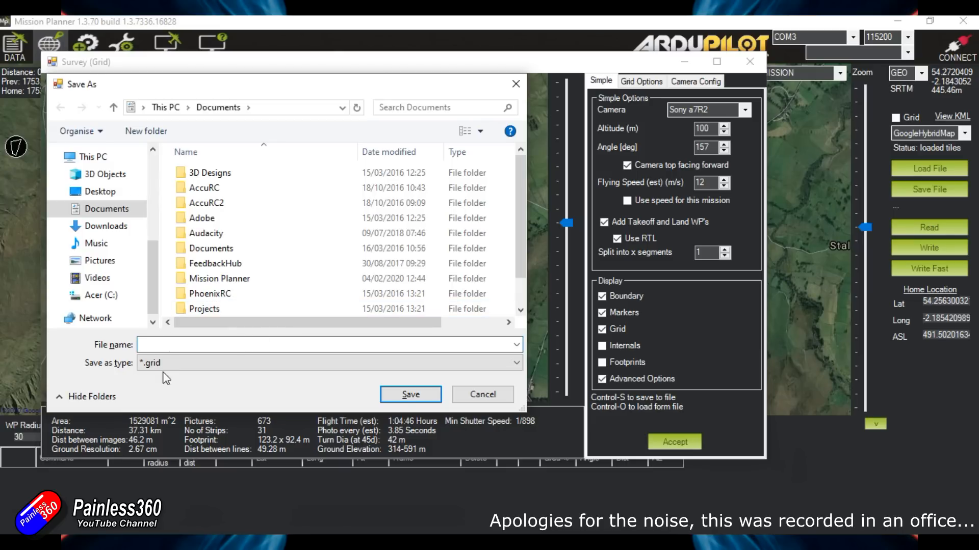
left_click(487, 396)
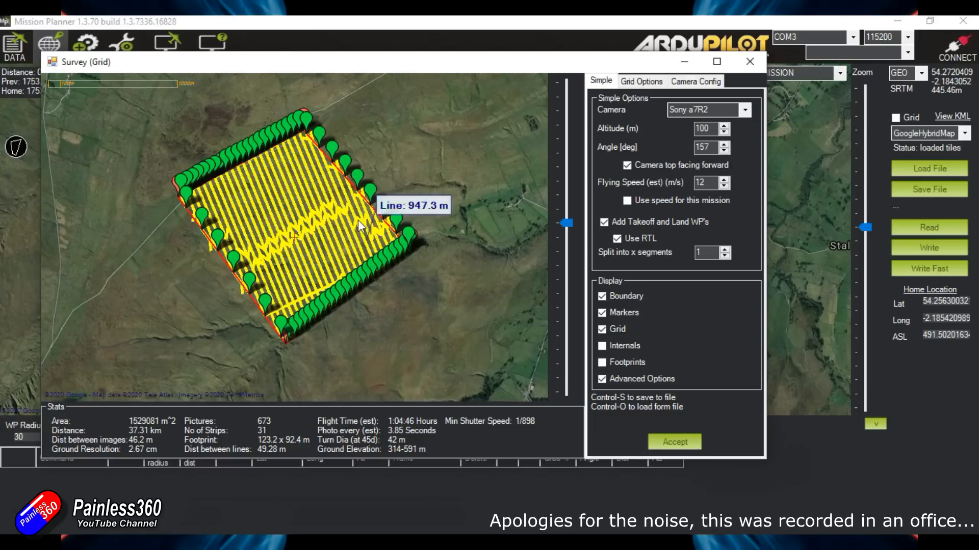
Close the survey without accepting it, and clear both the mission and the drawn polygon.
left_click(745, 63)
right_click(273, 182)
mouse_move(332, 352)
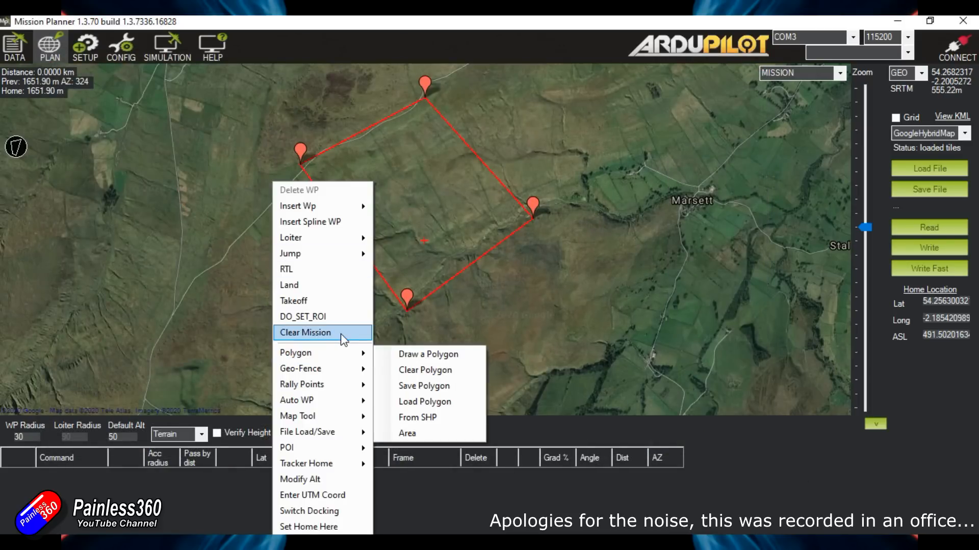
left_click(343, 333)
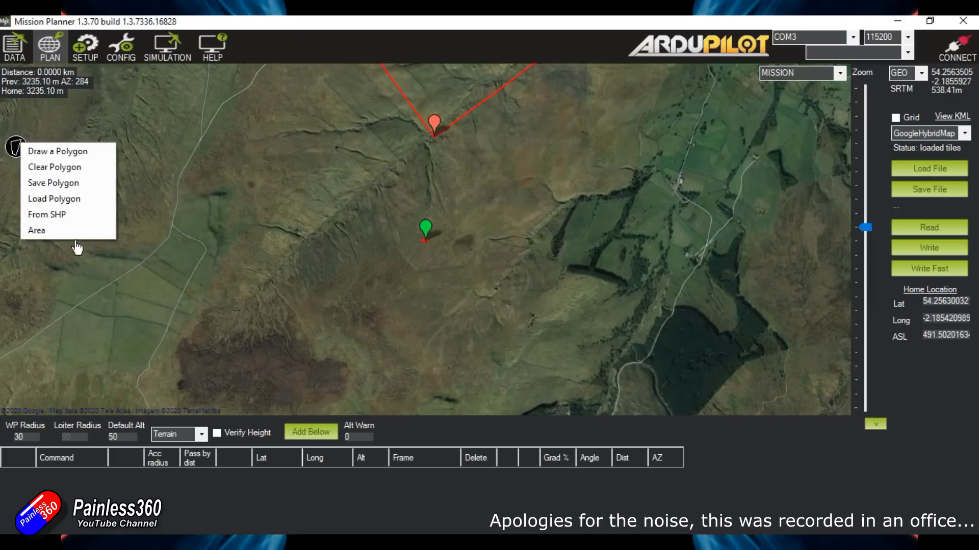
left_click(102, 169)
Try to add a takeoff command with an altitude of 10 from the map north of home, and cancel it.
scroll(479, 289, "up", 4)
scroll(482, 286, "down", 8)
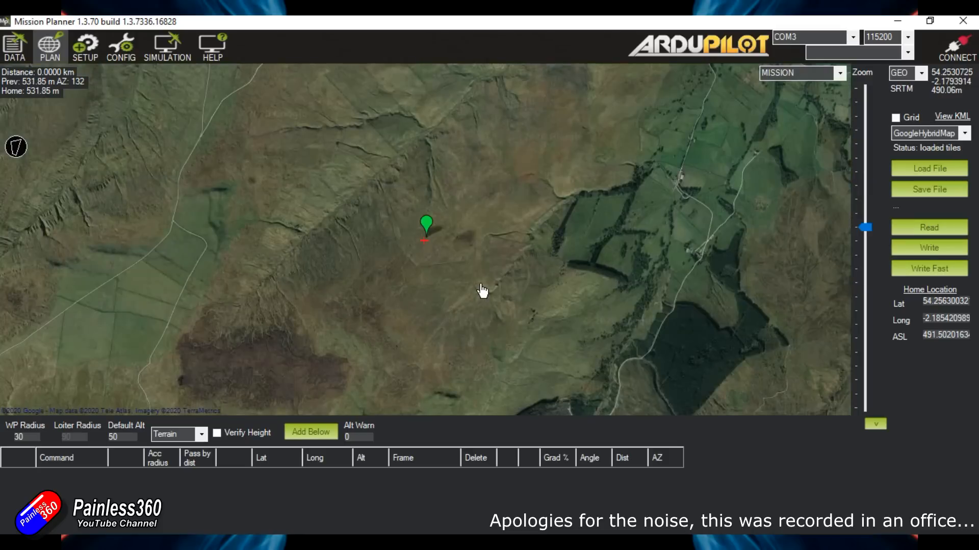
scroll(482, 286, "up", 4)
left_click_drag(511, 223, 526, 277)
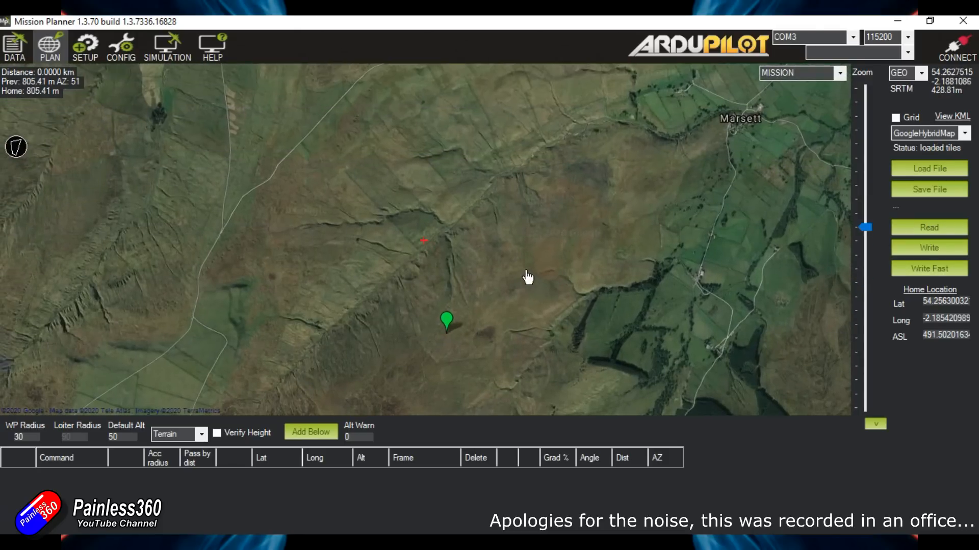
left_click_drag(537, 245, 538, 289)
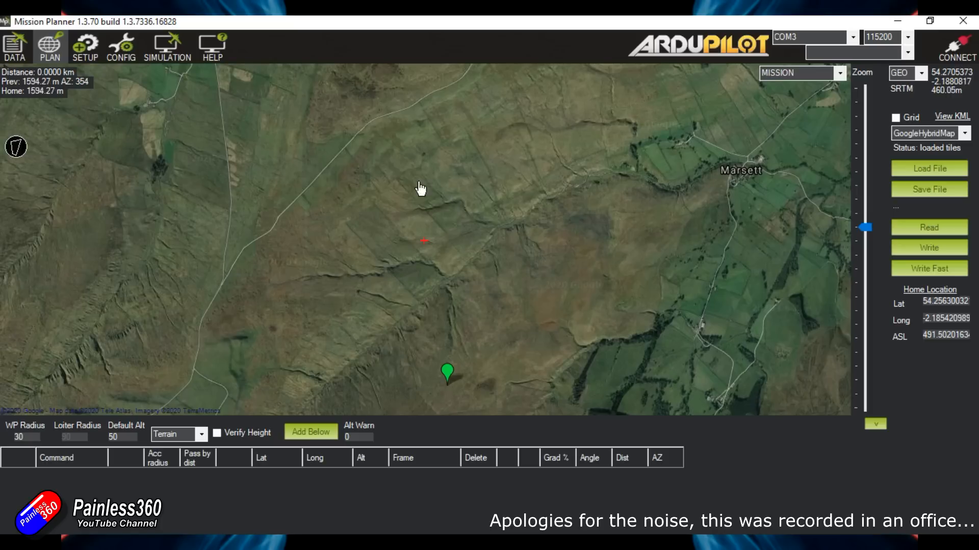
right_click(382, 183)
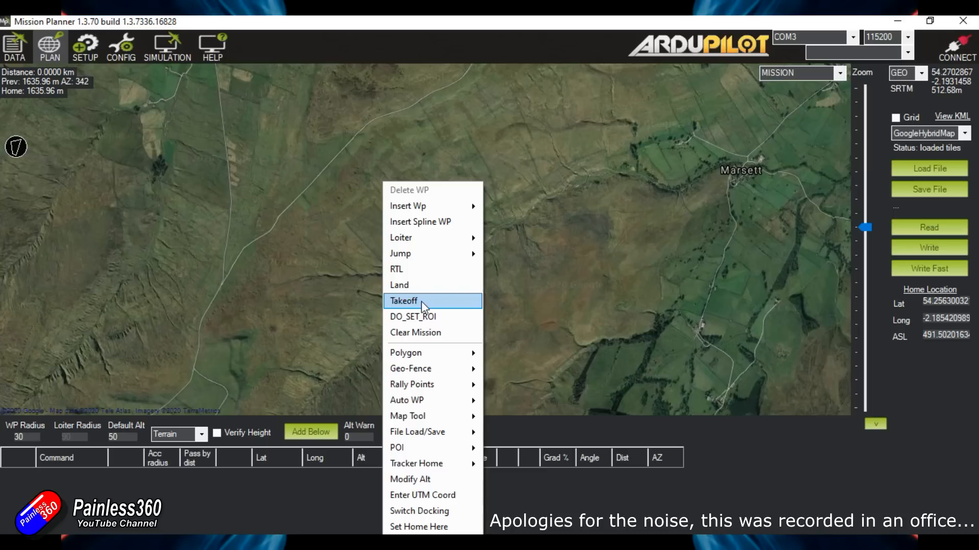
left_click(421, 302)
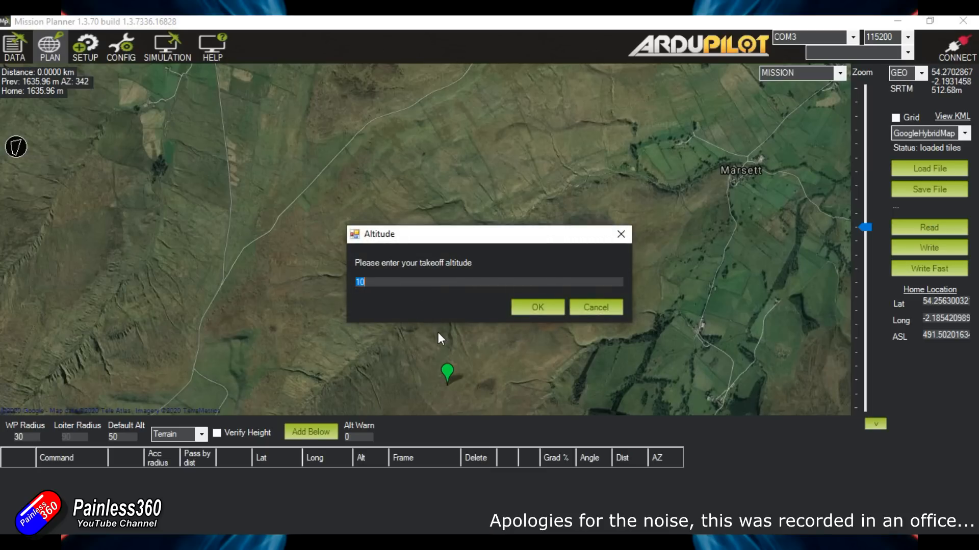
key("Return")
left_click(587, 307)
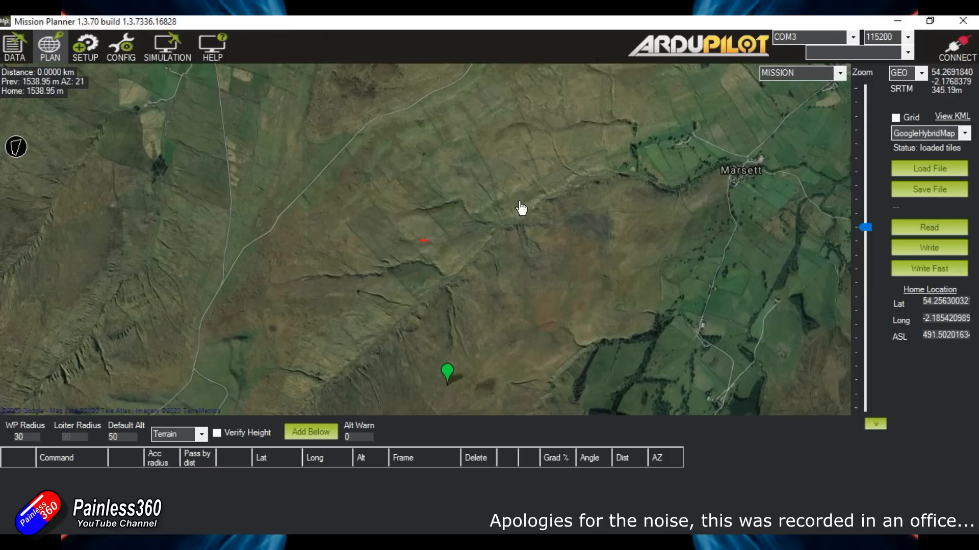
Set the vehicle type to ArduCopter2 and try to connect on COM3 at 115200 baud.
left_click(926, 38)
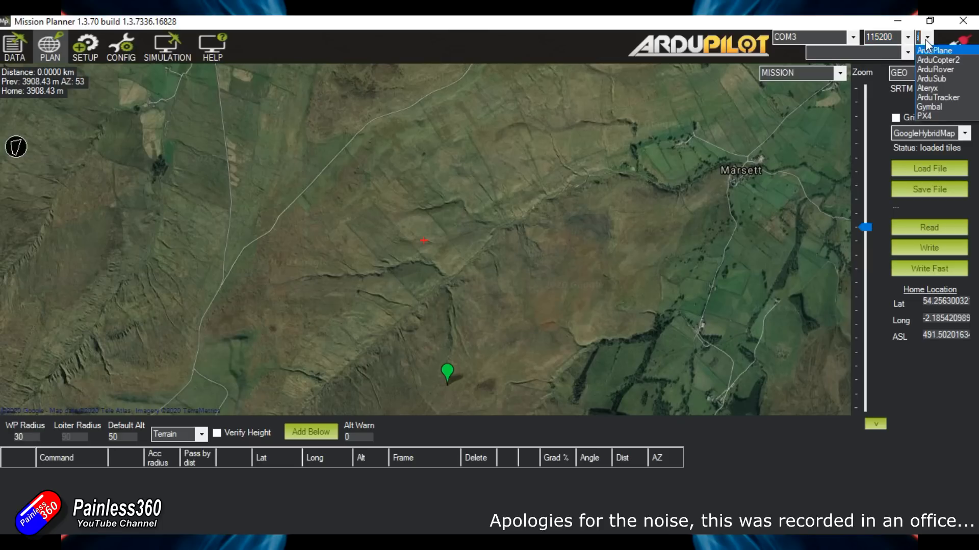
left_click(955, 60)
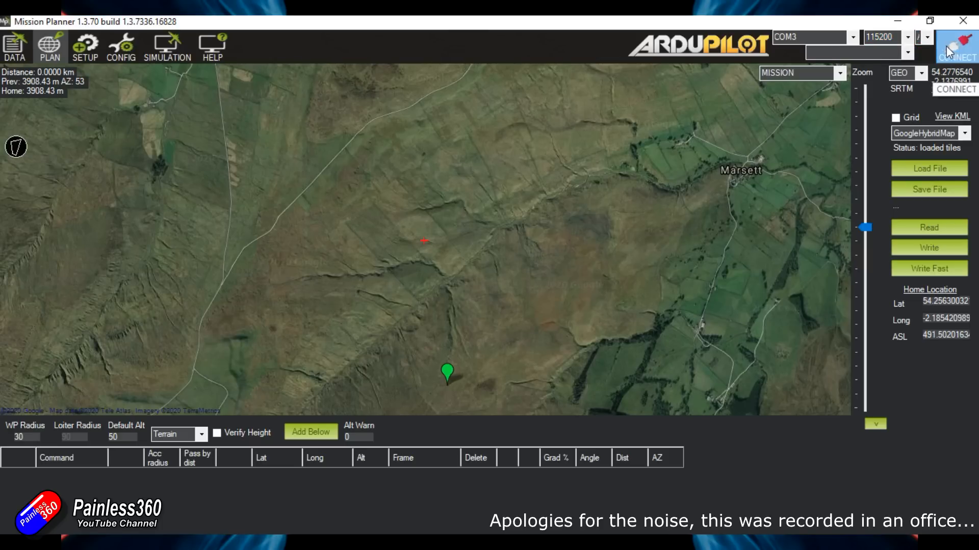
left_click(946, 46)
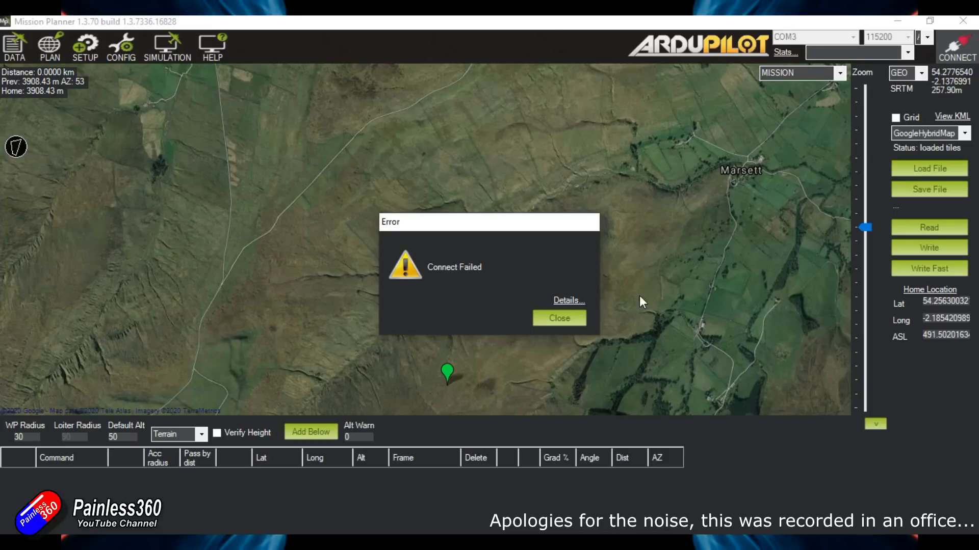
Dismiss the connection error, add a takeoff command with altitude 10 and pitch 15 from the map, and delete it.
left_click(577, 319)
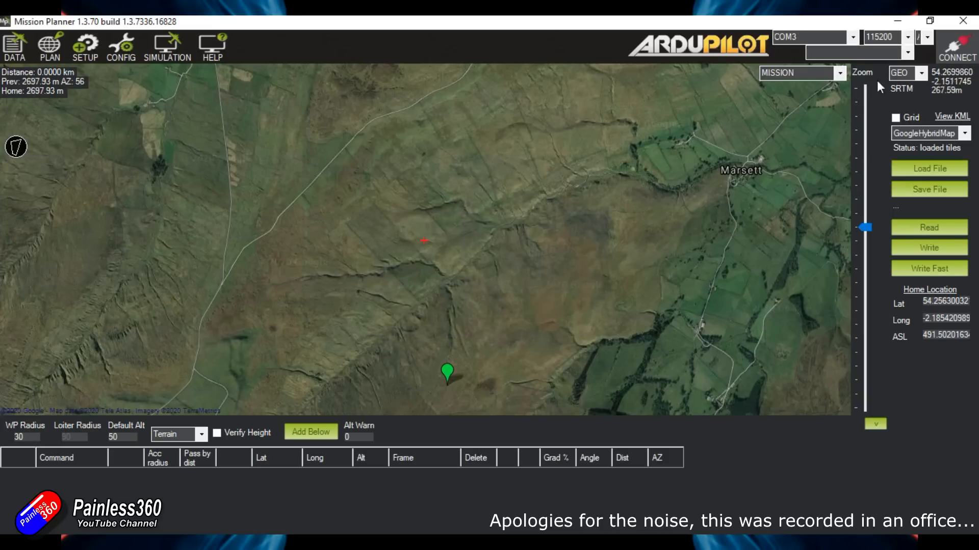
right_click(485, 216)
left_click(529, 301)
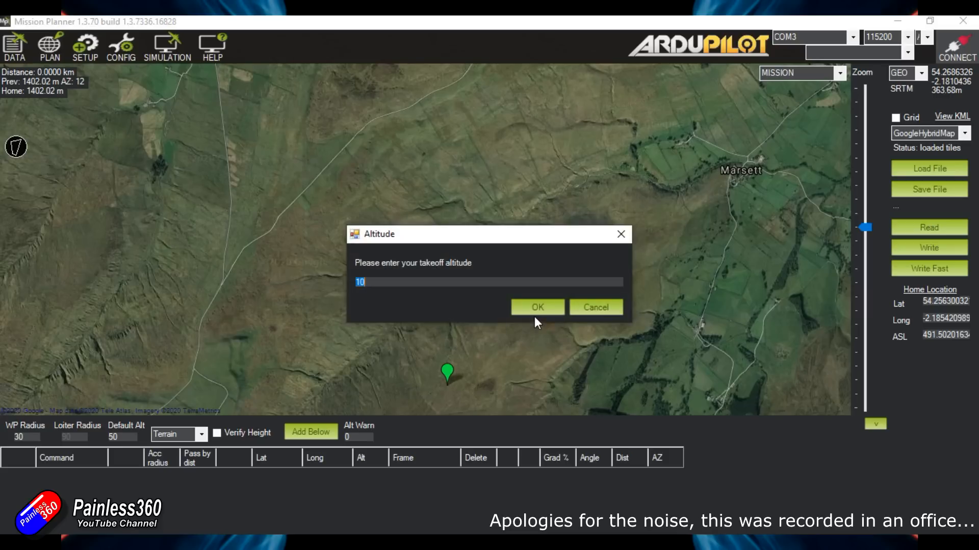
key("Return")
key("Return")
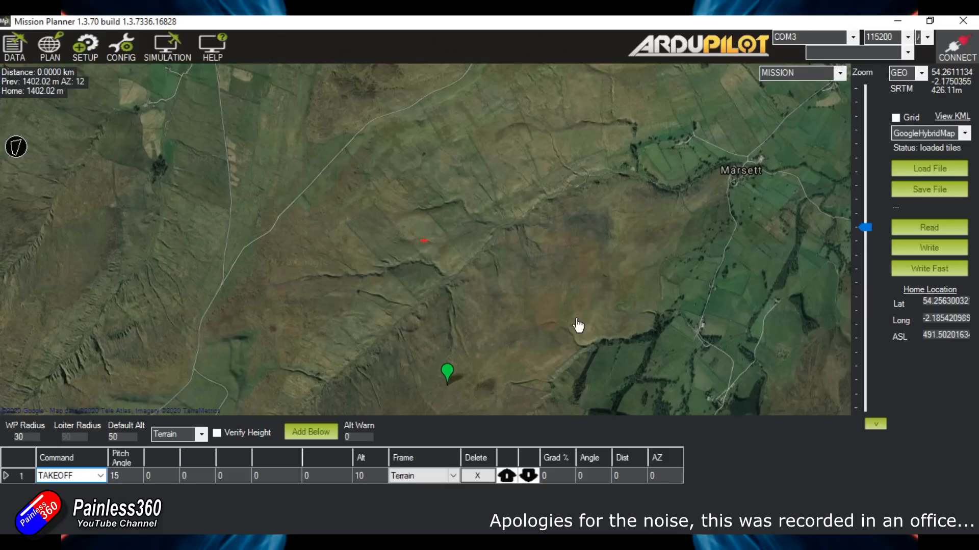
left_click(473, 476)
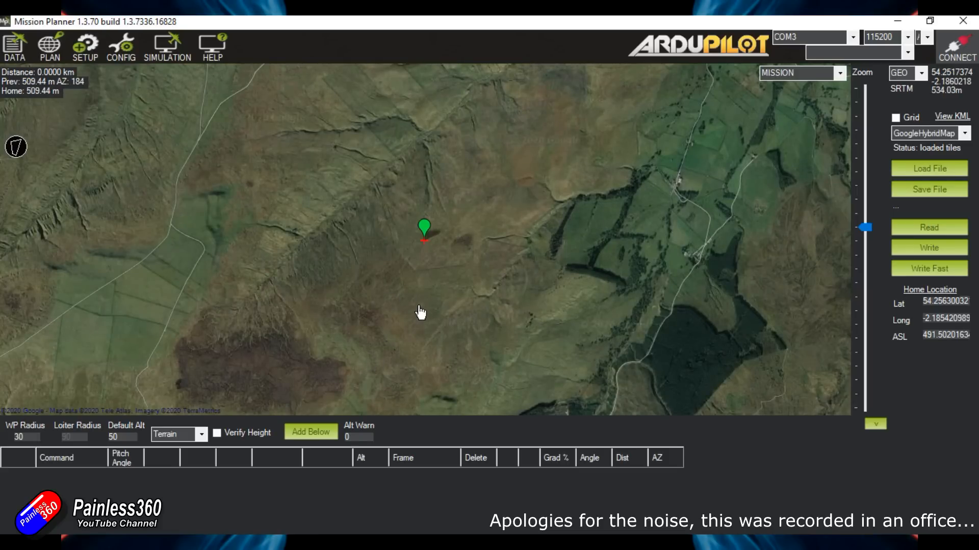
Check the coordinate format choices without changing them, and switch the plan type from mission to fence.
left_click(921, 73)
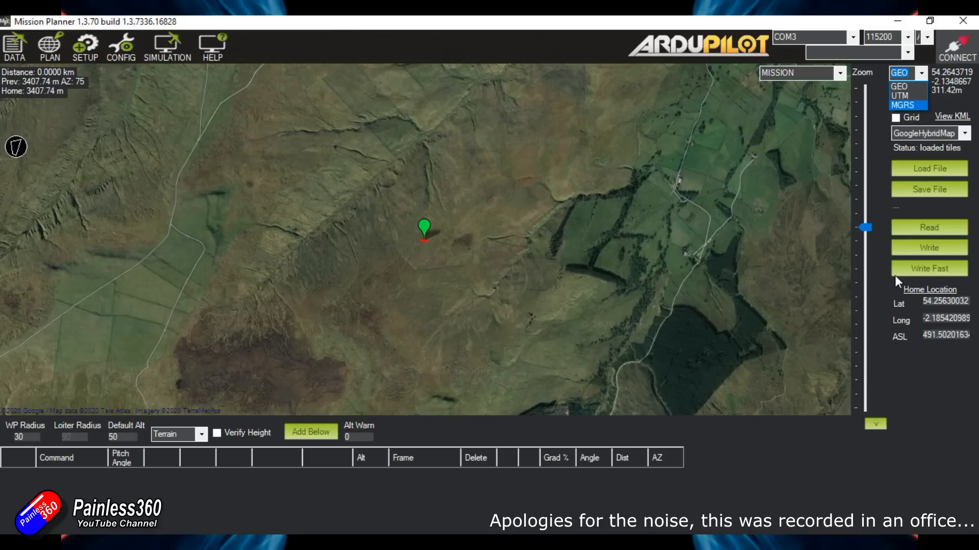
left_click(912, 430)
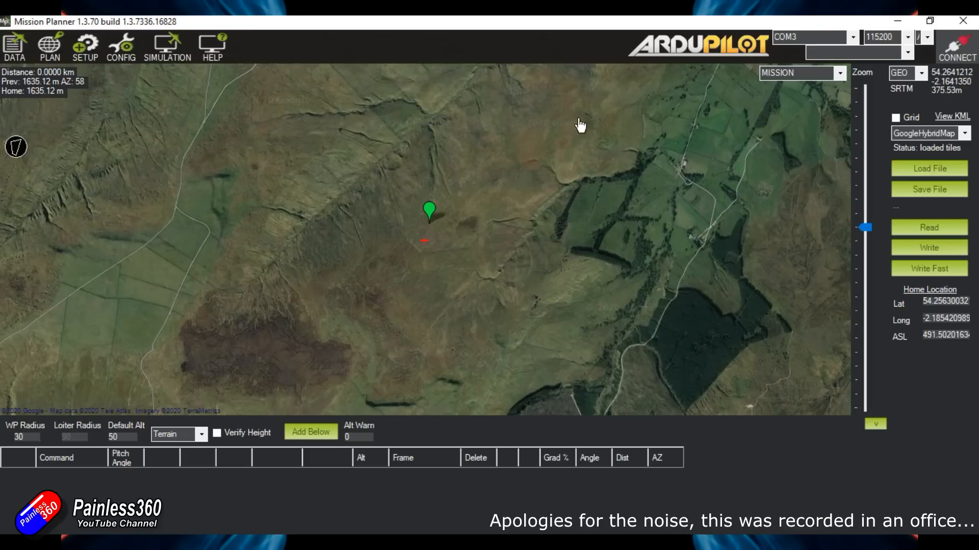
left_click(843, 74)
left_click(842, 72)
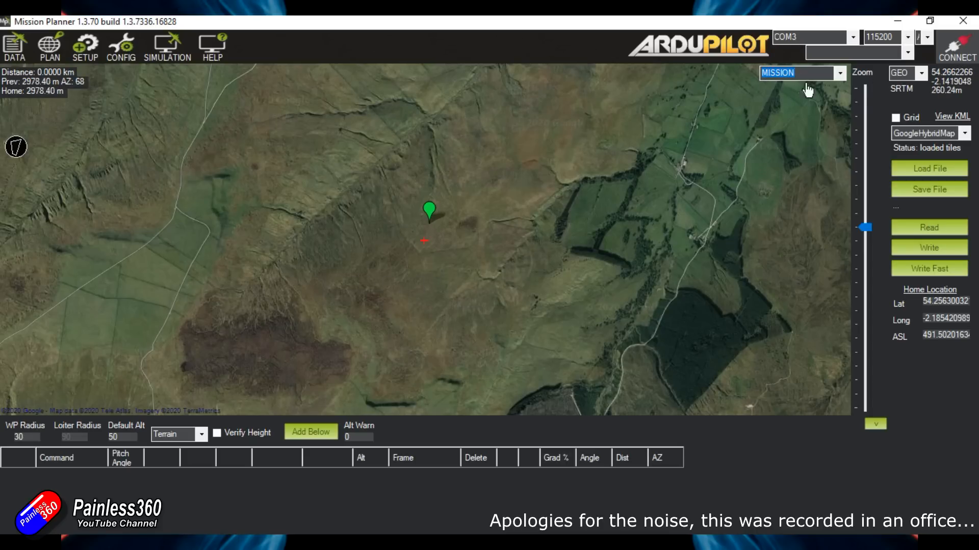
left_click(838, 75)
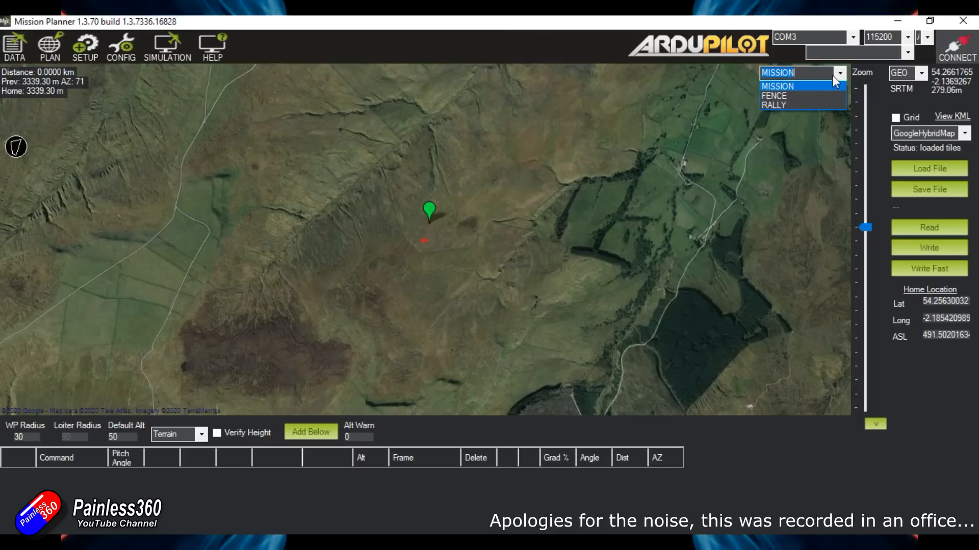
left_click(790, 96)
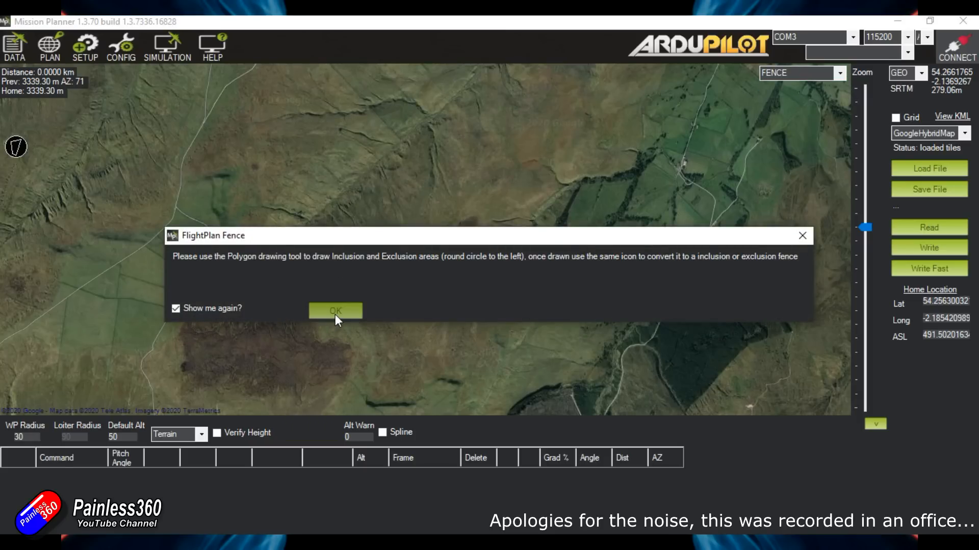
left_click(335, 312)
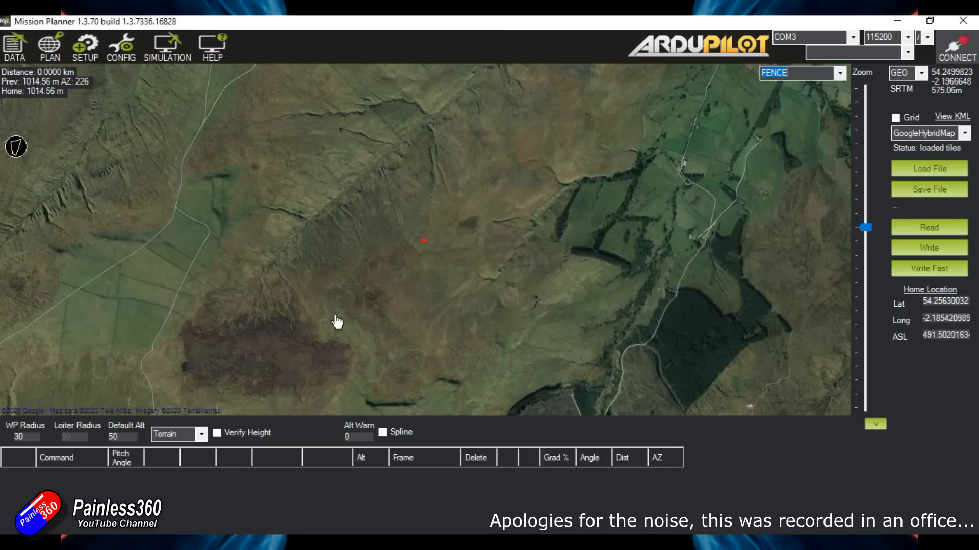
Choose a fence inclusion, place the first fence point west of the dark forest, and make it a polygon vertex inclusion.
left_click(13, 150)
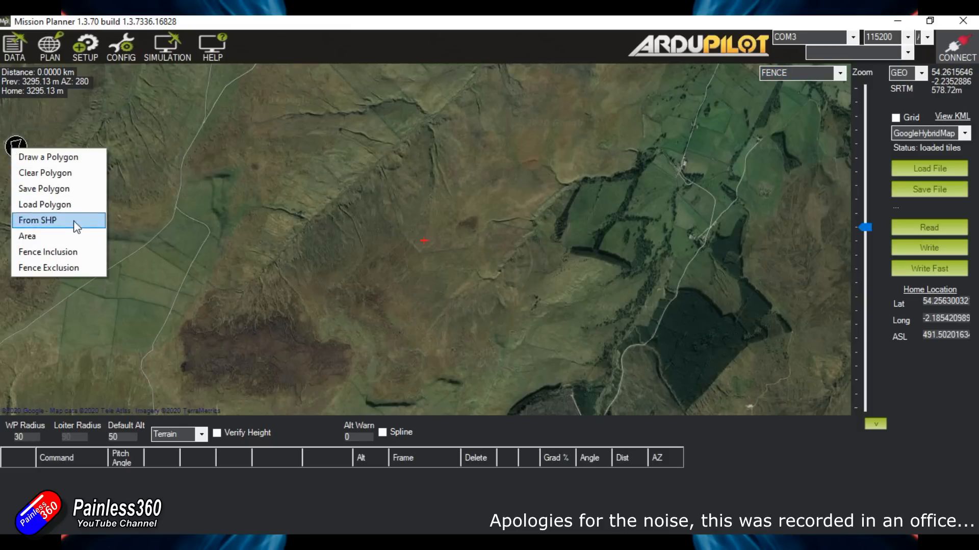
left_click(62, 257)
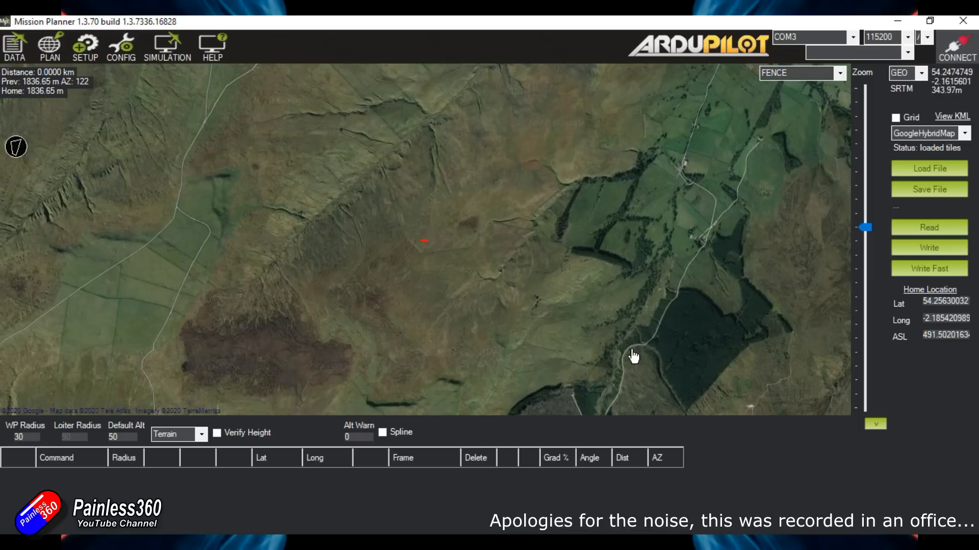
left_click(627, 329)
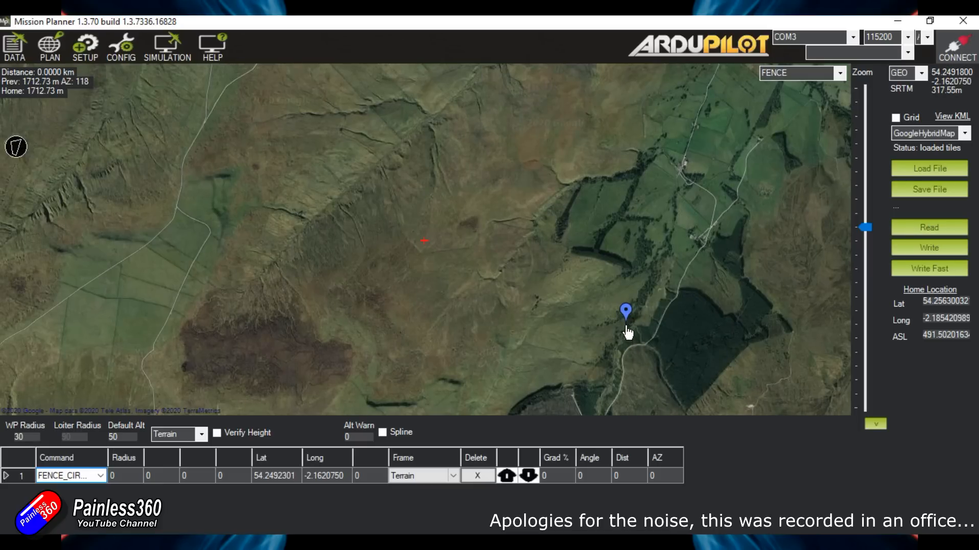
left_click(101, 477)
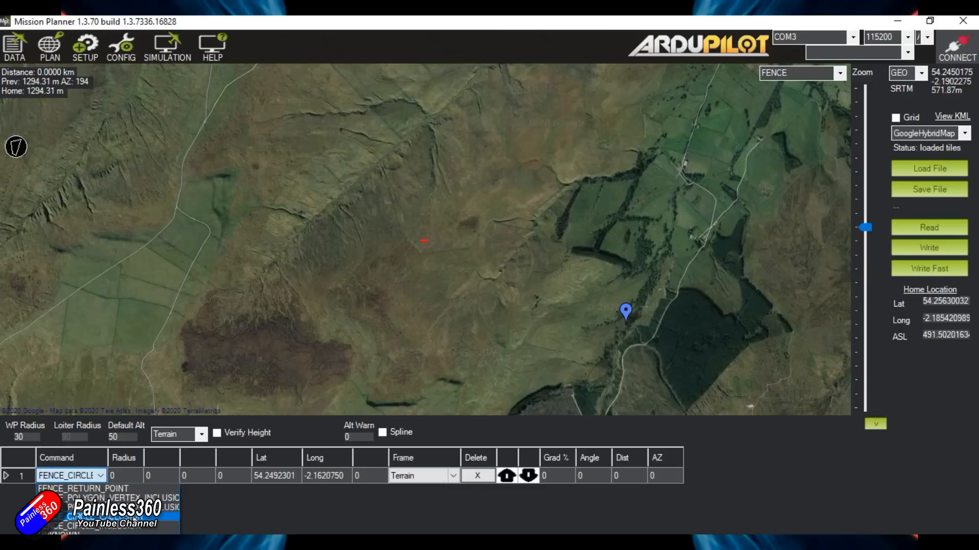
left_click(174, 499)
Add three more polygon vertex fence points south, east and north of the dark forest.
left_click(690, 398)
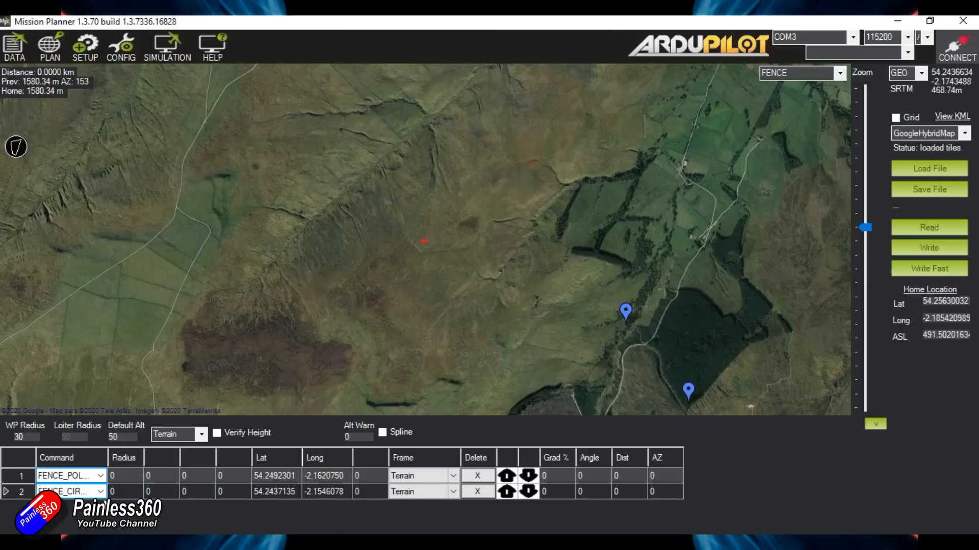
left_click(799, 321)
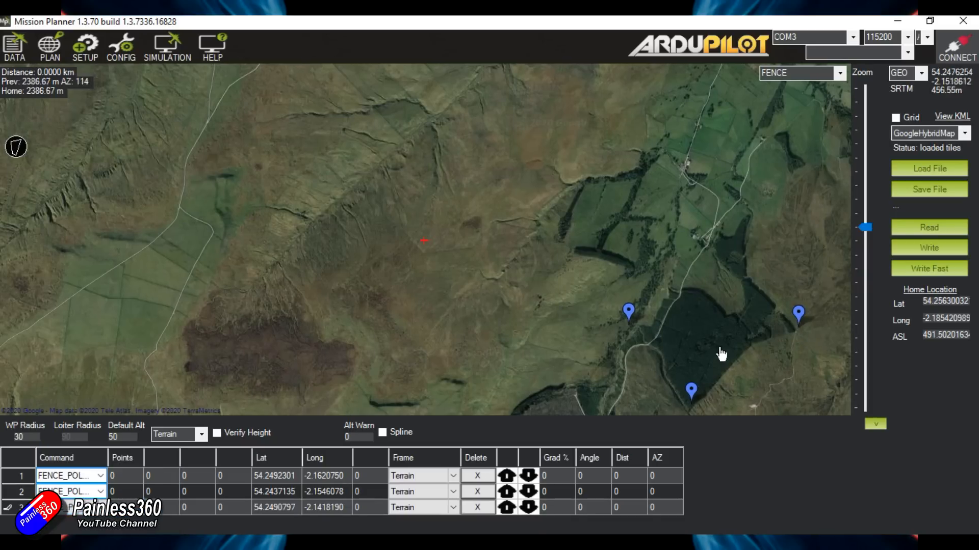
left_click(697, 224)
left_click(101, 523)
left_click(122, 483)
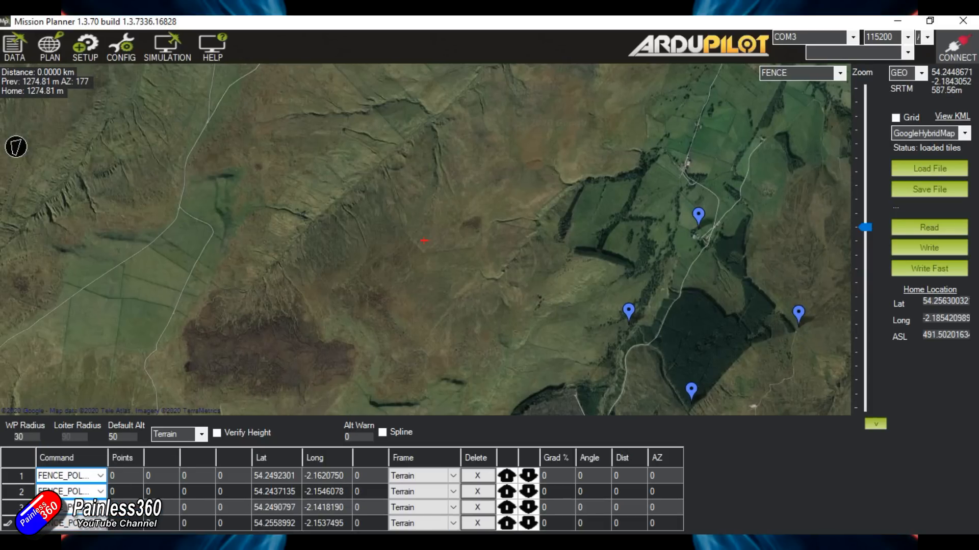
Move the first fence point slightly south, and clear all fence points from the map.
left_click_drag(790, 417, 793, 419)
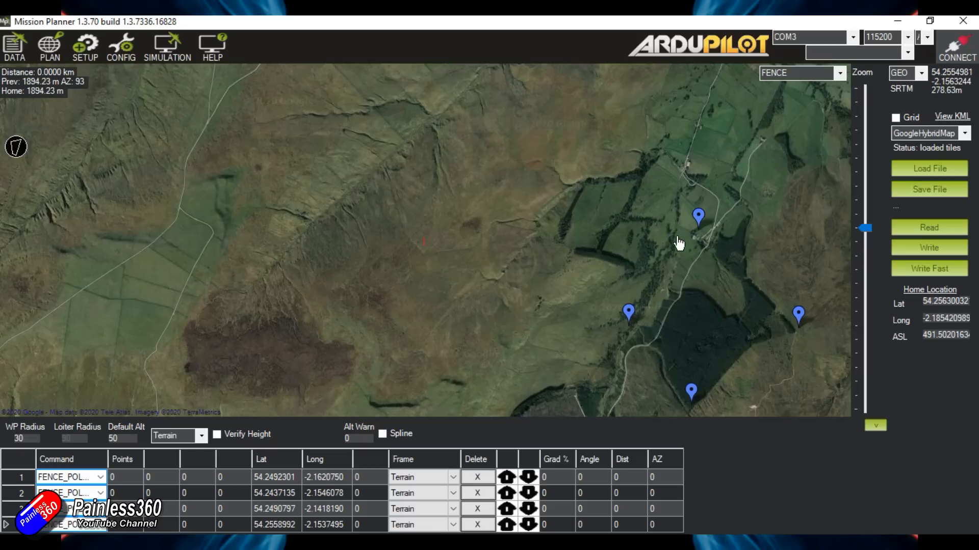
mouse_move(630, 325)
left_mouse_down()
mouse_move(628, 345)
mouse_move(616, 338)
left_mouse_up()
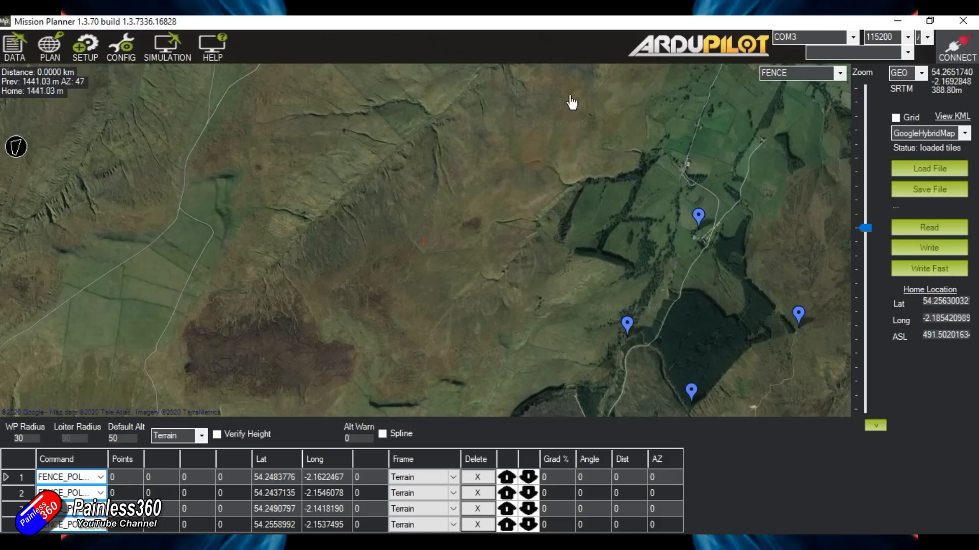
right_click(262, 143)
left_click(306, 290)
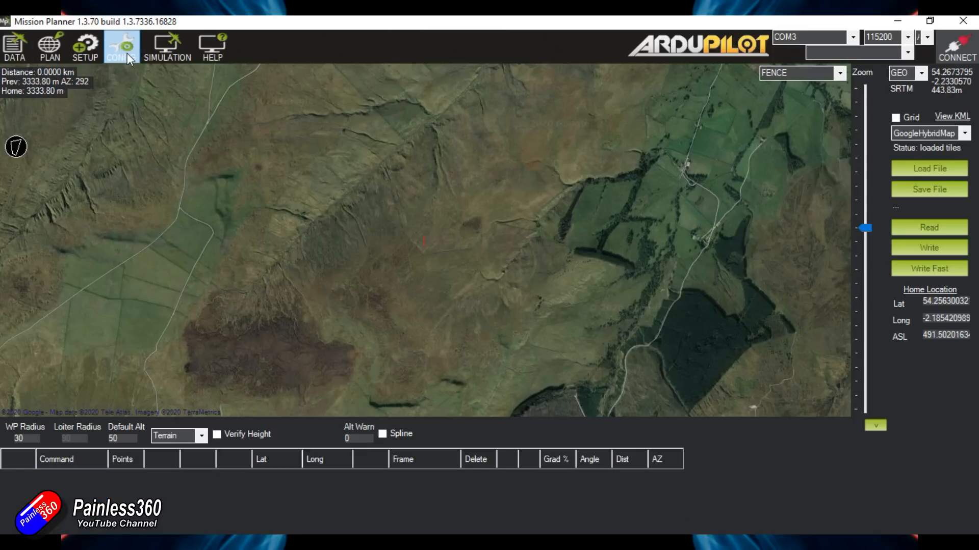
Run the Plane firmware in simulation with the quadplane model, and return to the simulation page.
left_click(161, 49)
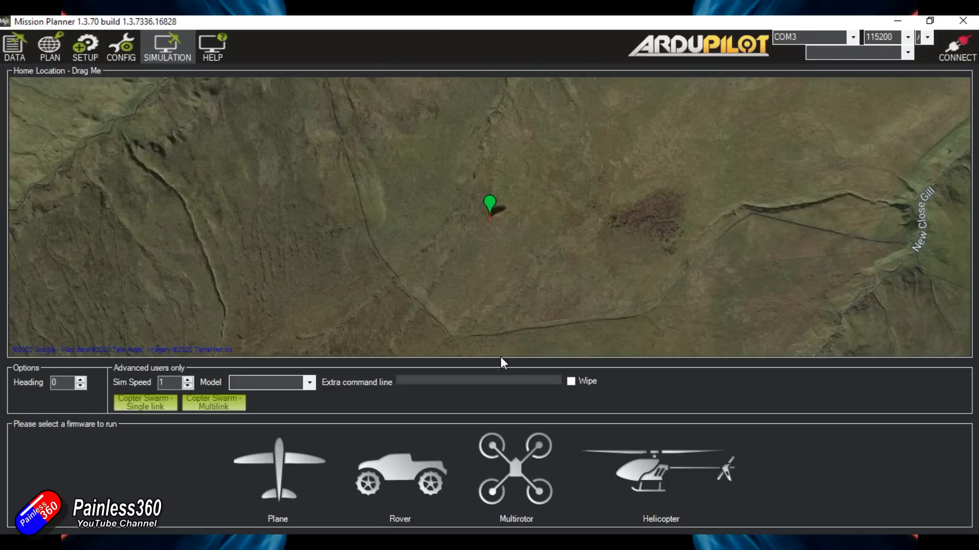
scroll(502, 270, "down", 6)
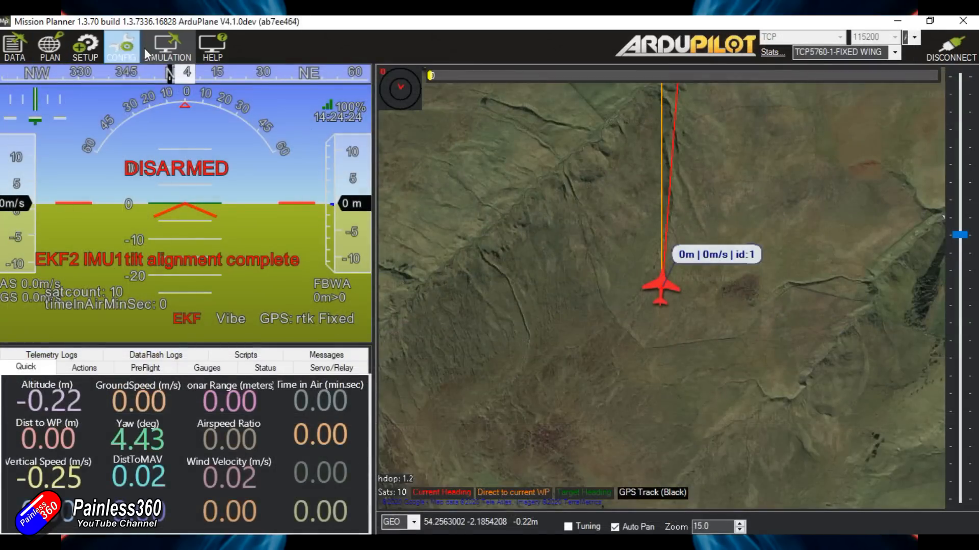
left_click(162, 48)
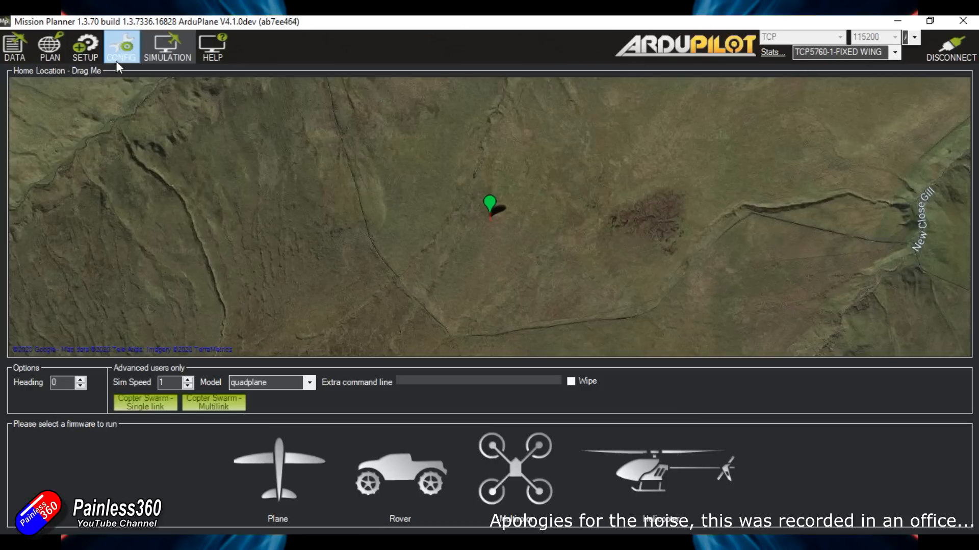
Open the flight planner and bring the simulated plane into close view on the map.
left_click(50, 37)
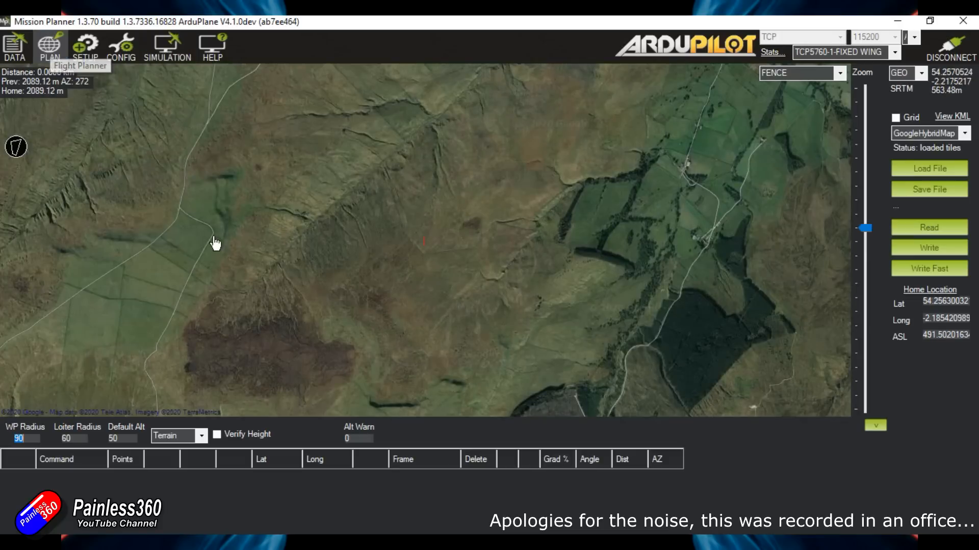
scroll(435, 236, "up", 5)
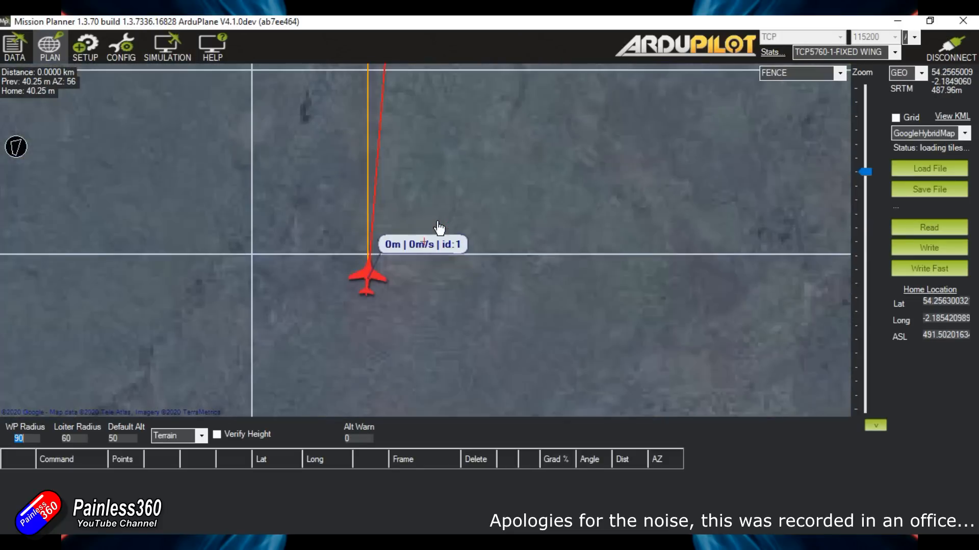
mouse_move(419, 287)
left_mouse_down()
mouse_move(497, 315)
mouse_move(646, 300)
mouse_move(660, 284)
left_mouse_up()
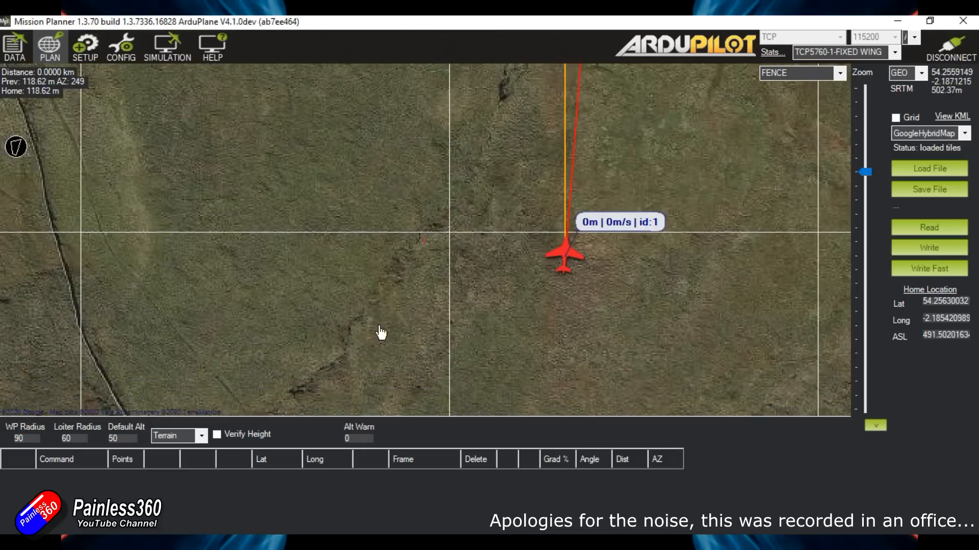
Try to add a takeoff command with altitude 10 and pitch 15 beside the plane while in fence mode.
right_click(491, 268)
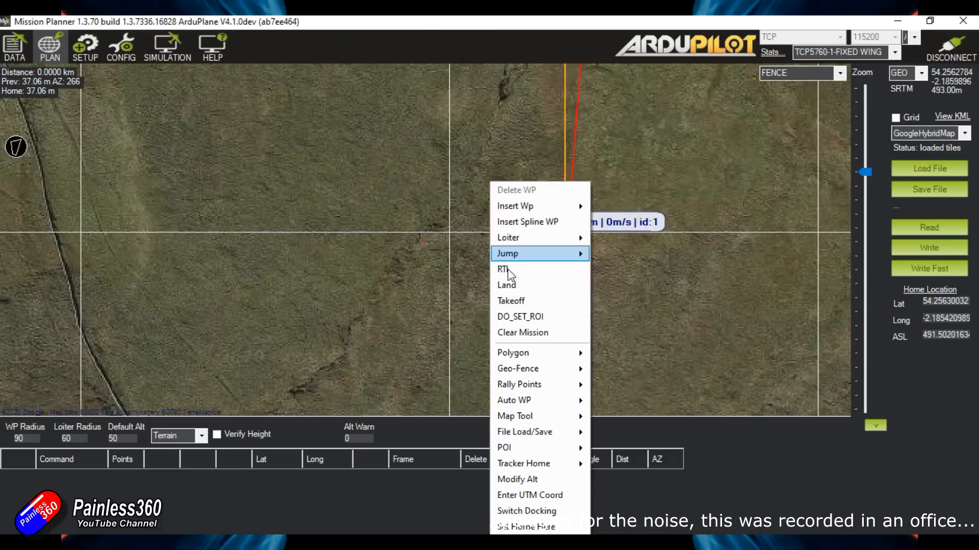
left_click(523, 302)
left_click(536, 307)
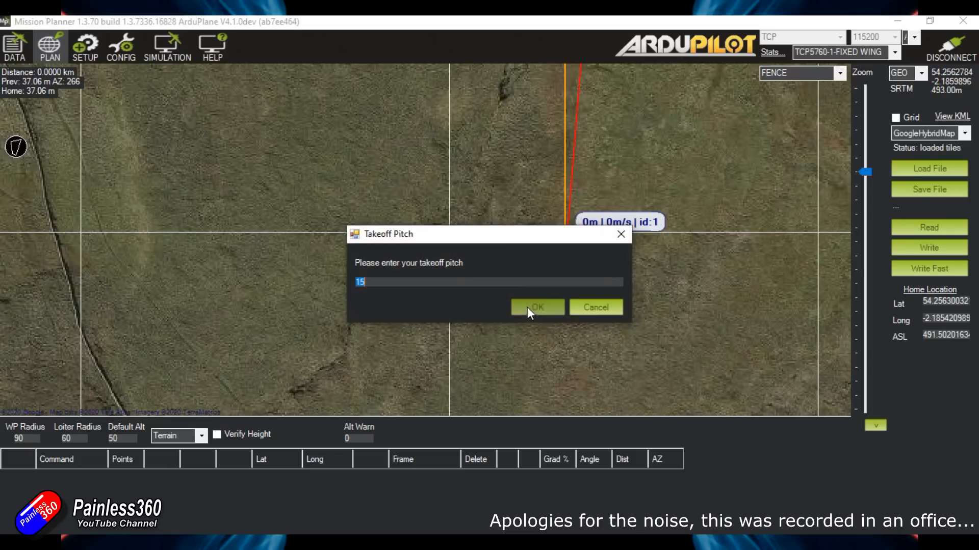
left_click(549, 304)
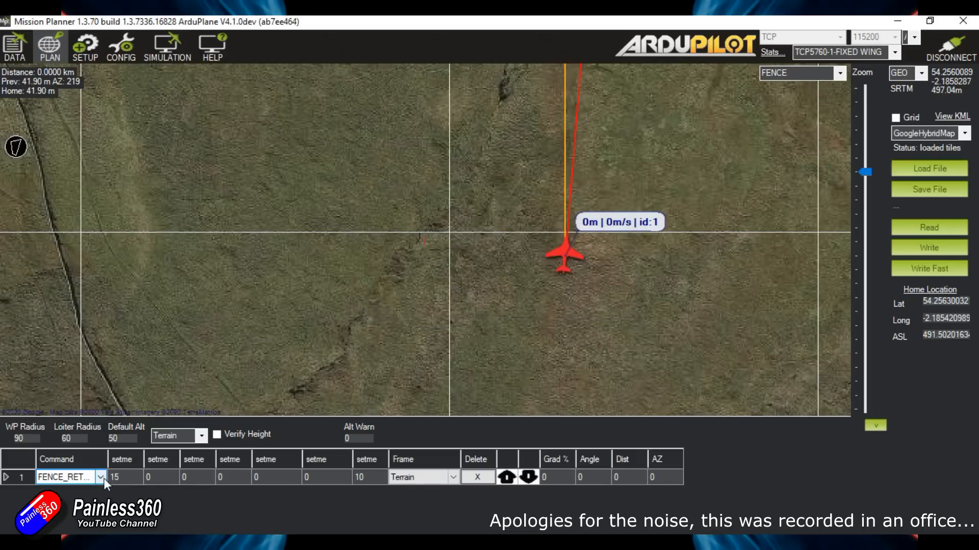
Switch the plan type from fence back to mission, and clear the mission.
left_click(839, 76)
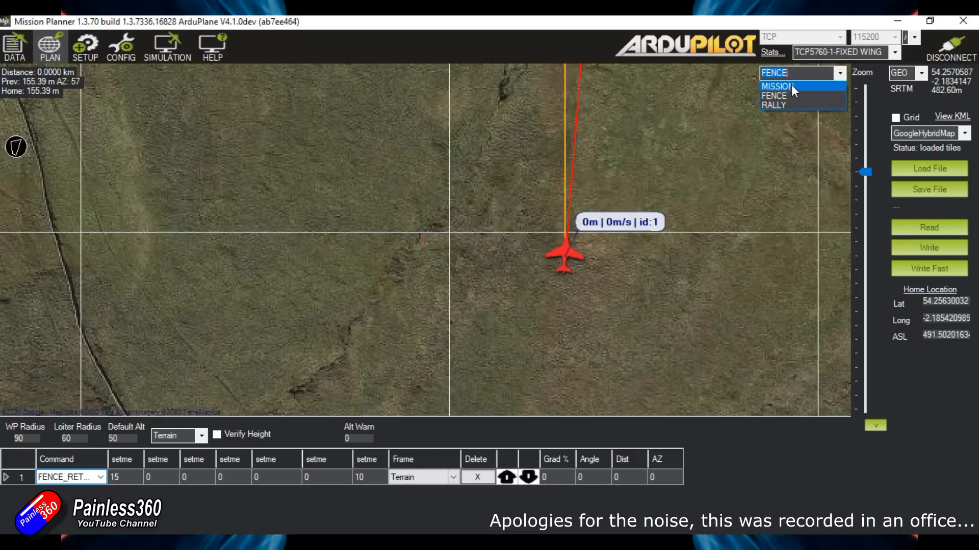
left_click(791, 85)
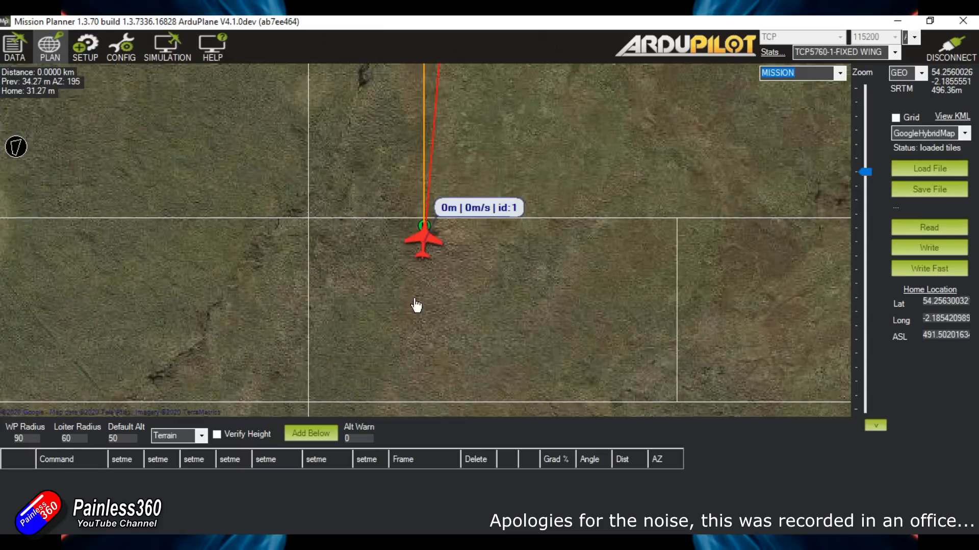
right_click(462, 182)
left_click(505, 332)
Add a takeoff command with altitude 10 and pitch 15 to the mission, and change its command type to VTOL_TAKEOFF.
right_click(364, 287)
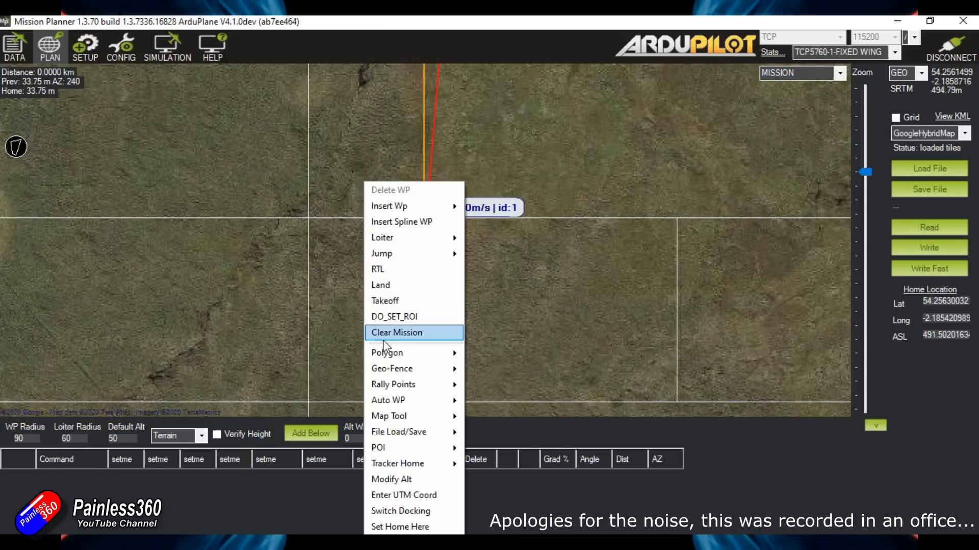
left_click(404, 297)
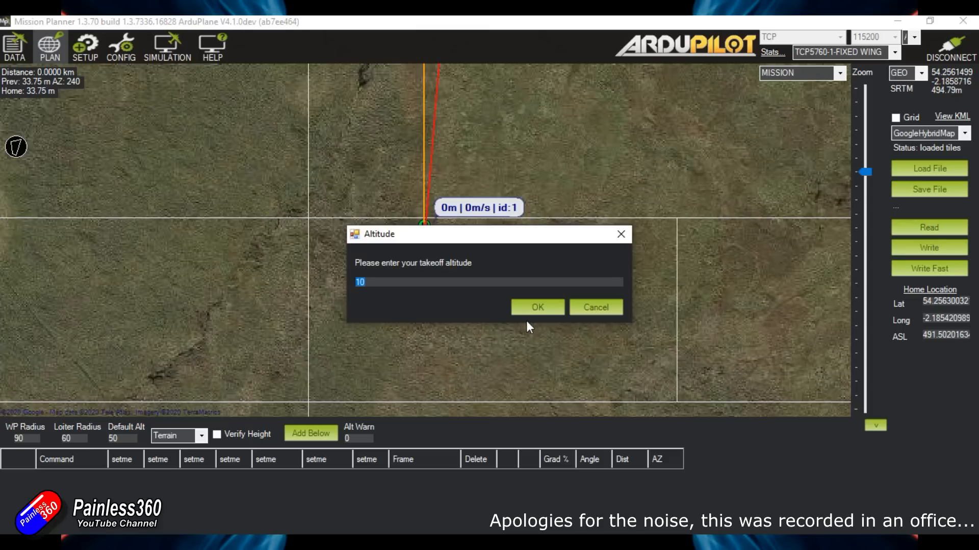
left_click(542, 312)
left_click(545, 308)
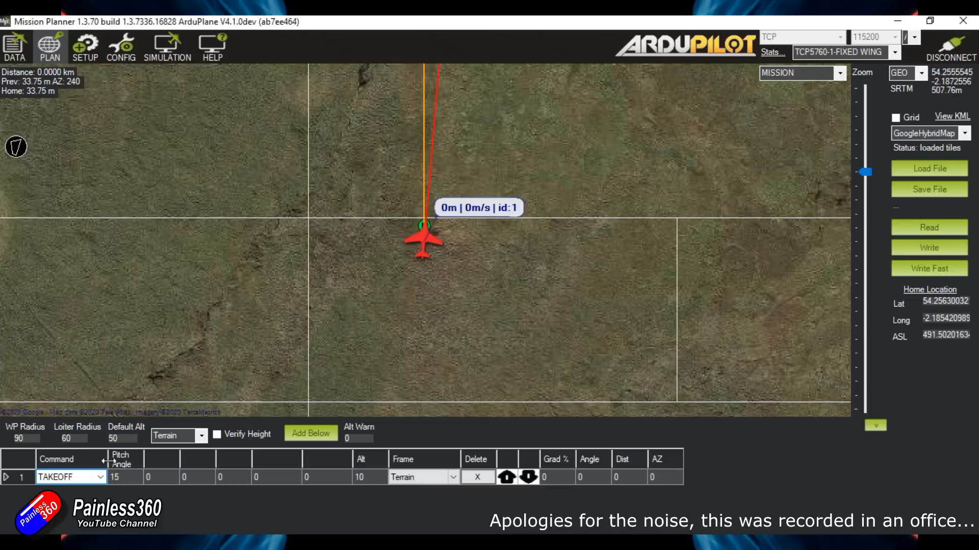
left_click(100, 477)
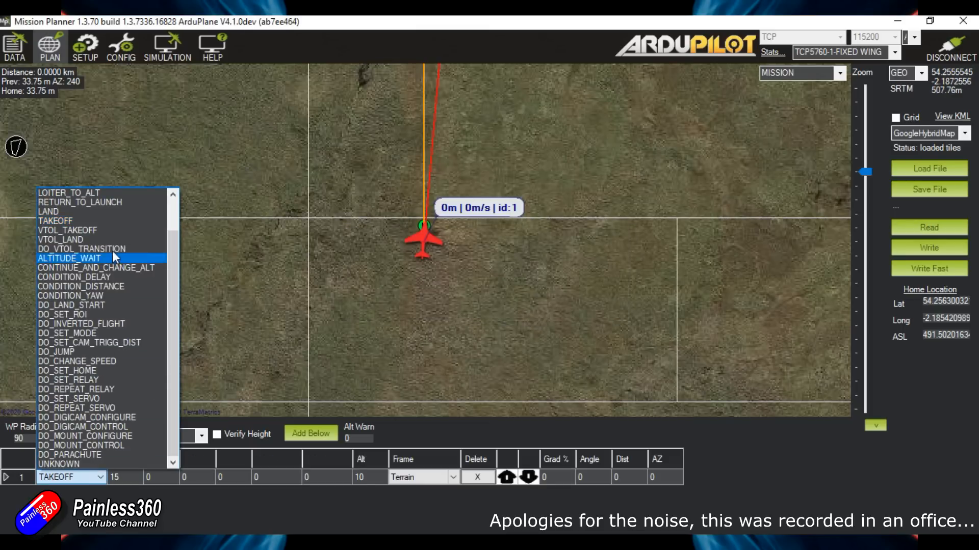
left_click(123, 230)
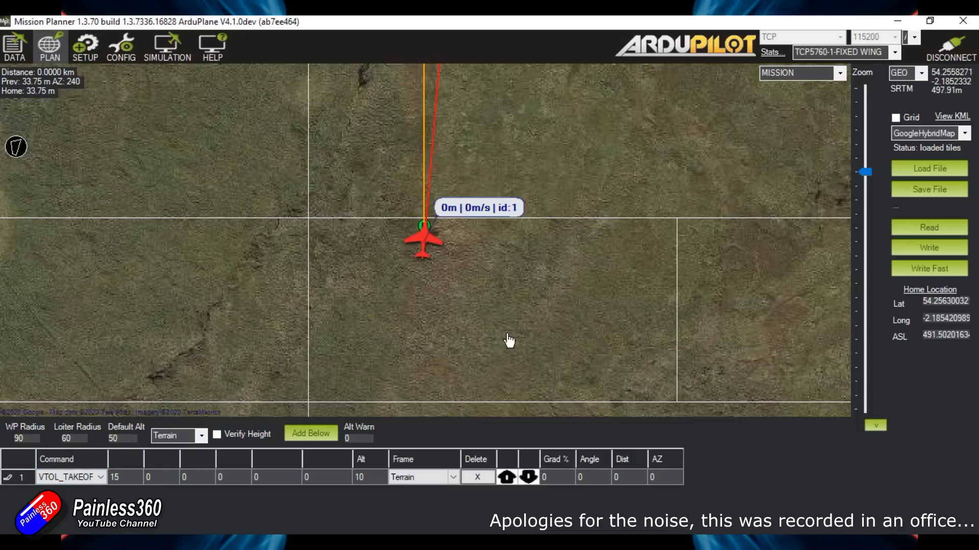
Set the default altitude to 100 and place five waypoints in a counter-clockwise loop, starting north of the plane and ending south-east of it.
left_click_drag(547, 306, 564, 343)
scroll(542, 322, "down", 2)
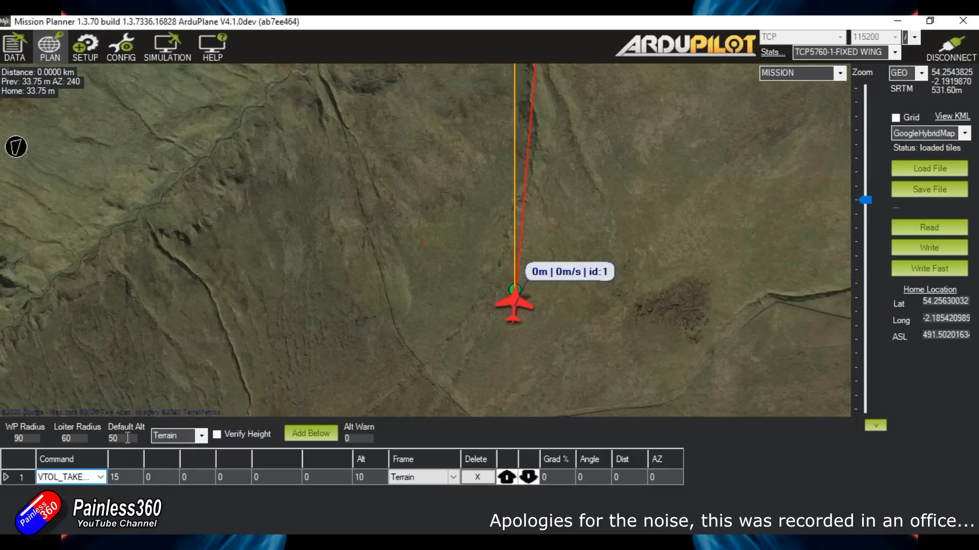
type("100")
left_click(494, 161)
left_click(269, 161)
left_click(190, 329)
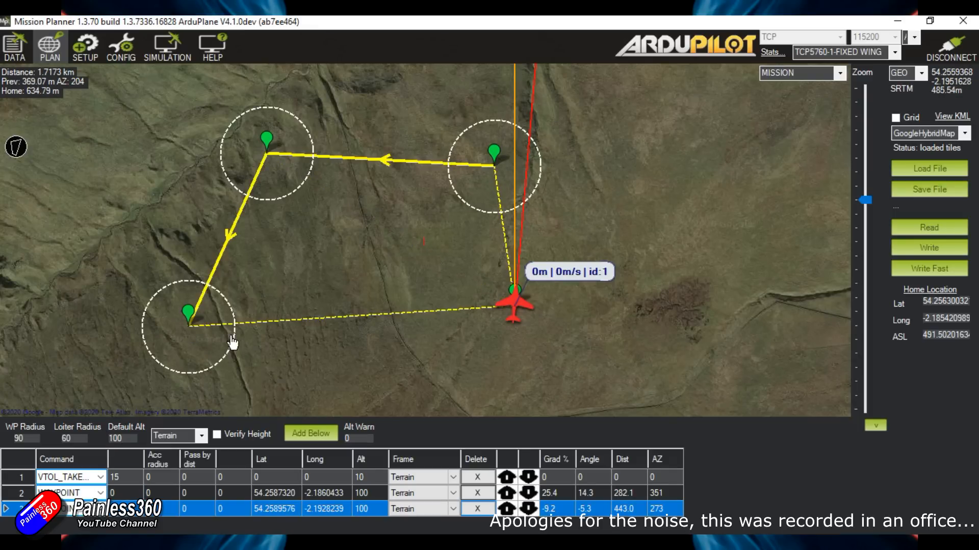
left_click_drag(374, 395, 418, 199)
left_click(360, 309)
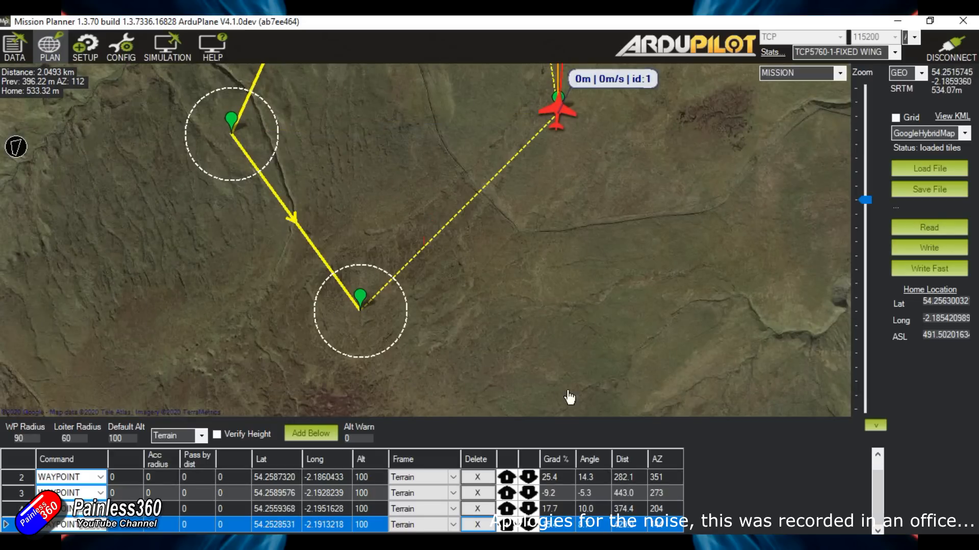
left_click(645, 343)
left_click_drag(720, 173, 664, 321)
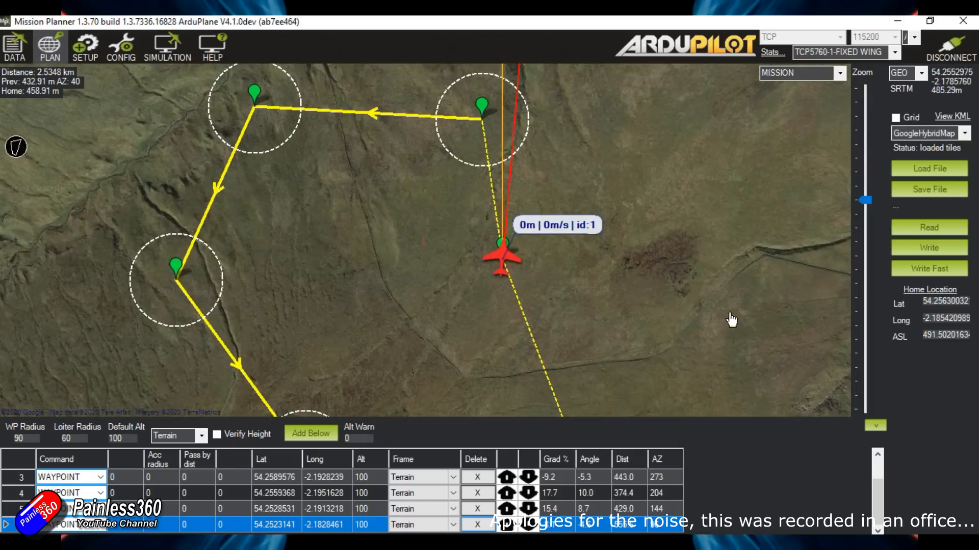
Add a final waypoint at the plane's home position and change its command to VTOL_LAND.
left_click(479, 266)
left_click_drag(474, 275, 503, 250)
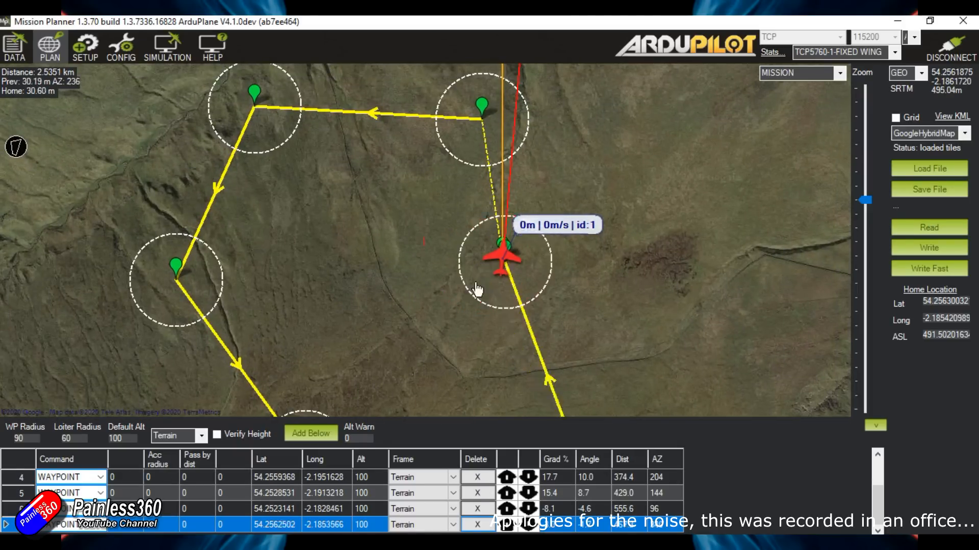
left_click(97, 530)
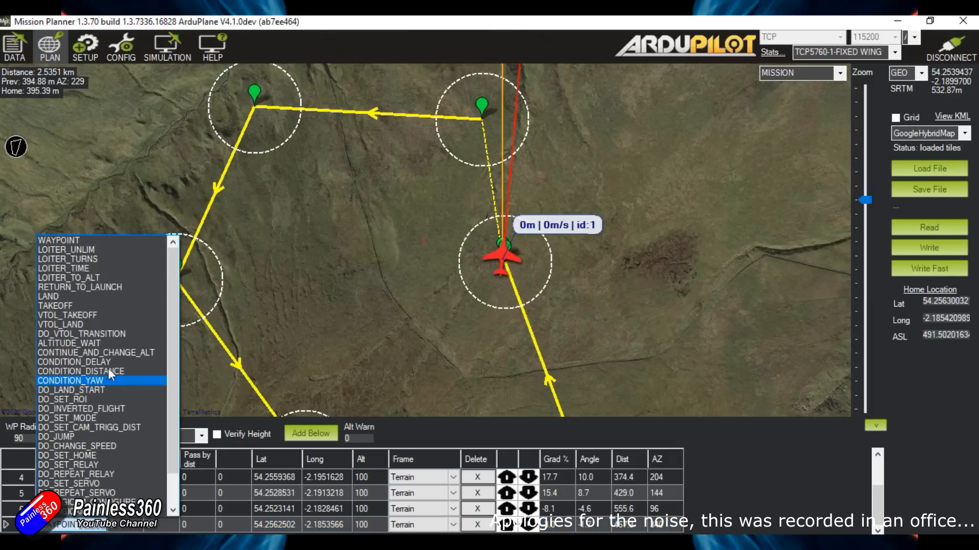
left_click(121, 327)
Review the mission's route and command list, and write the mission to the simulated plane.
left_click_drag(670, 353, 623, 270)
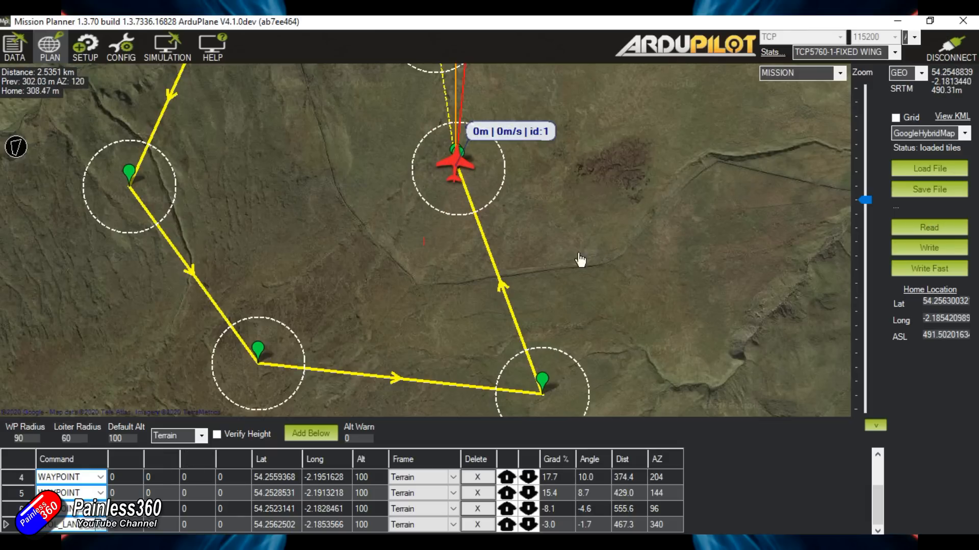
mouse_move(879, 507)
left_mouse_down()
mouse_move(877, 467)
mouse_move(892, 498)
left_mouse_up()
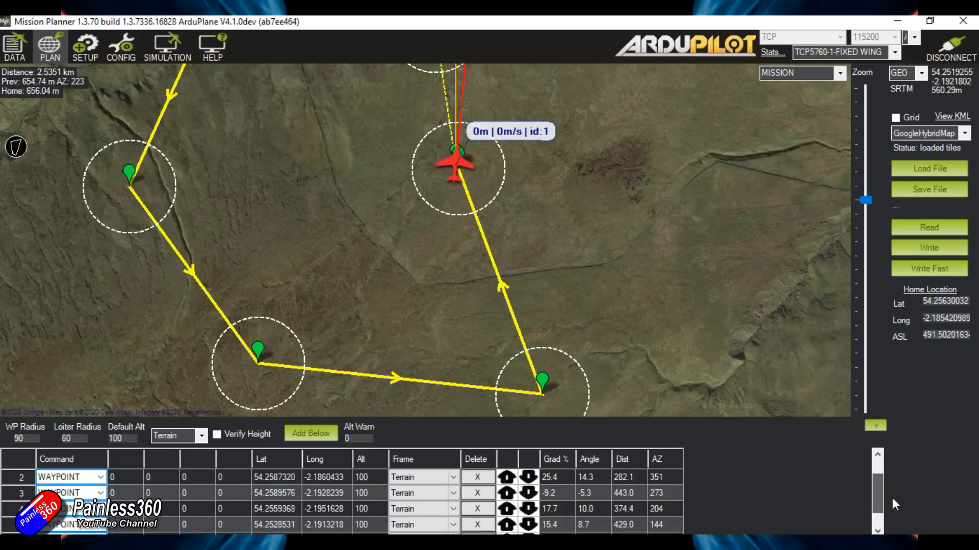
left_click(935, 249)
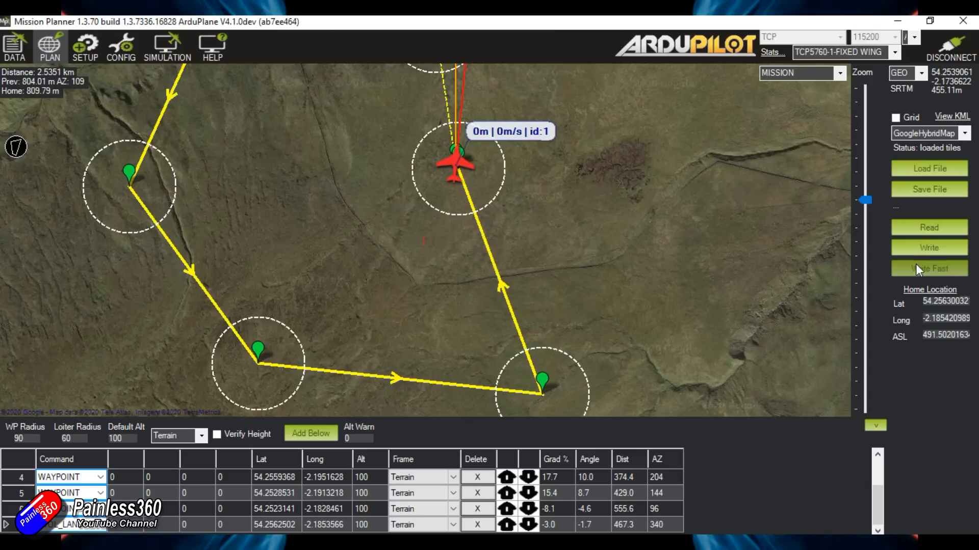
Clear the mission from the planner and read it back from the plane, resetting home to the loaded coordinates.
right_click(706, 184)
left_click(724, 326)
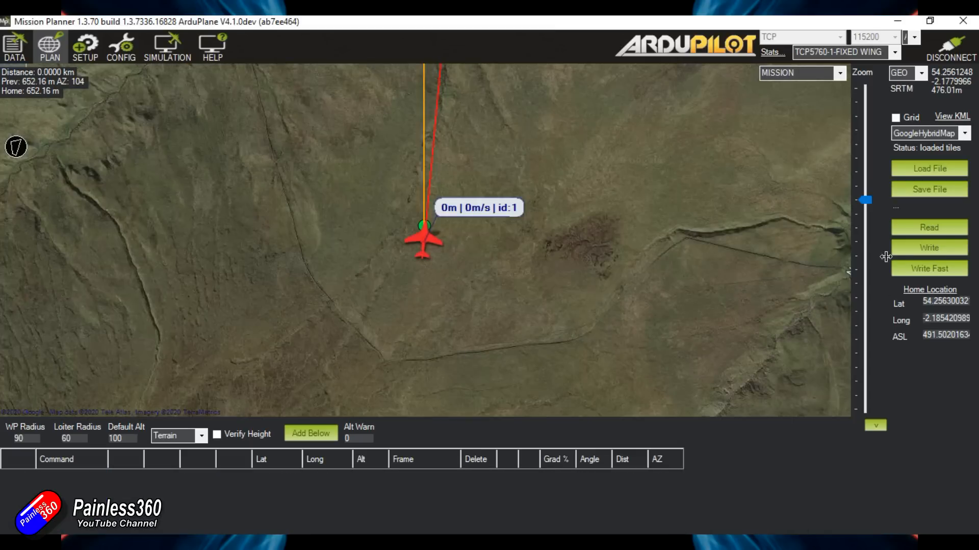
left_click(920, 232)
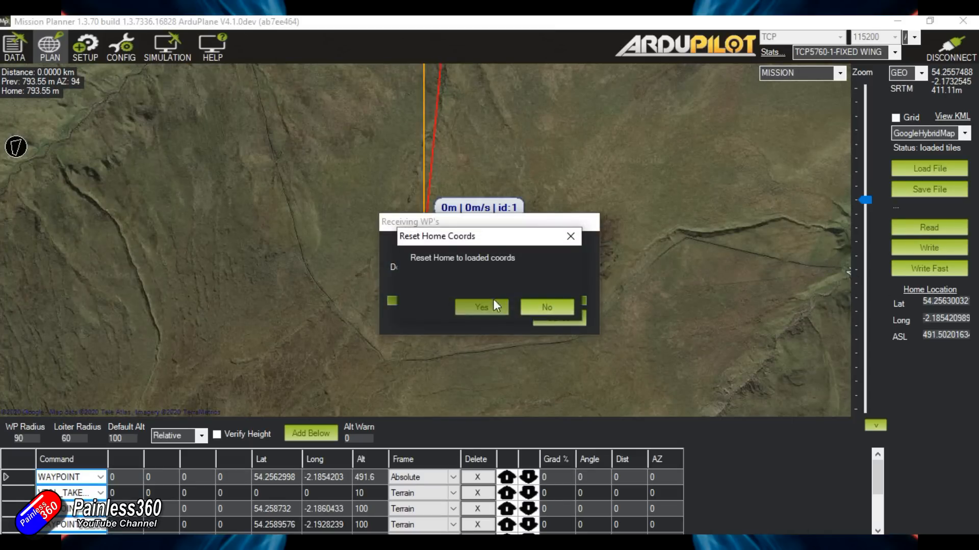
left_click(493, 304)
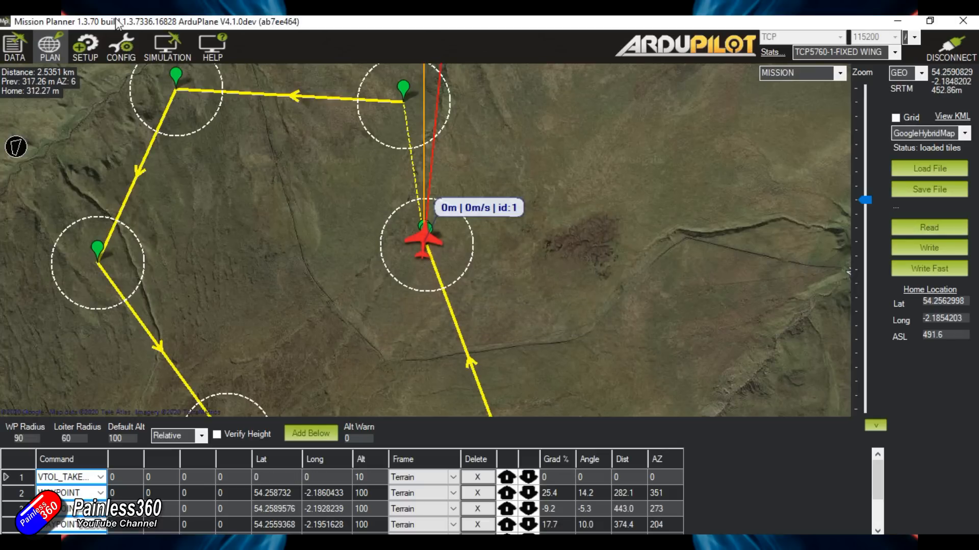
Start the mission in Auto mode from the flight data page, and follow the vertical takeoff and first legs on the map.
left_click(4, 48)
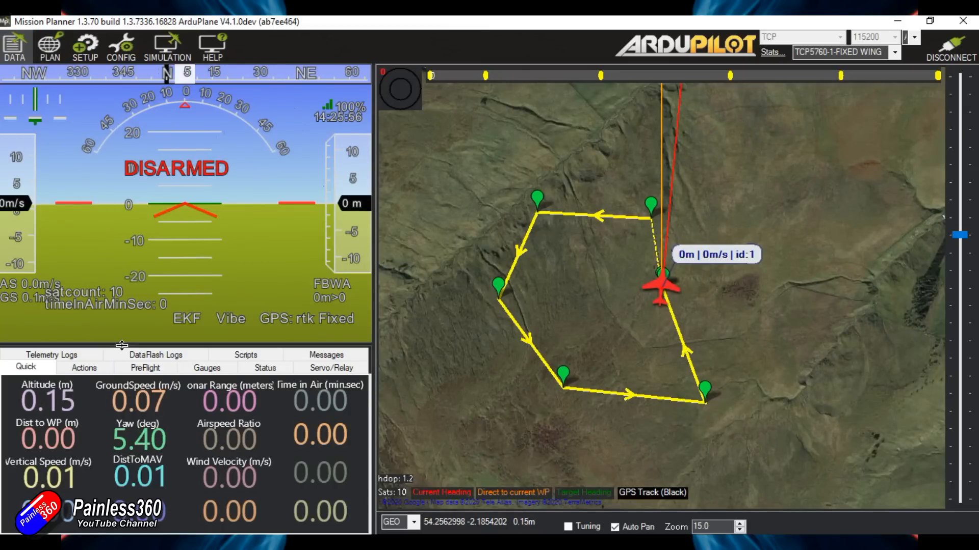
left_click(86, 368)
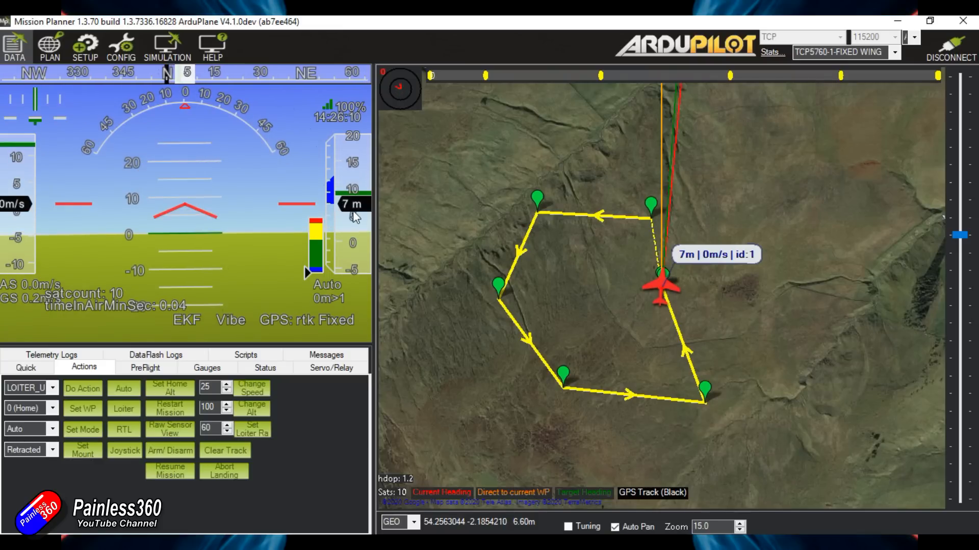
scroll(661, 301, "up", 3)
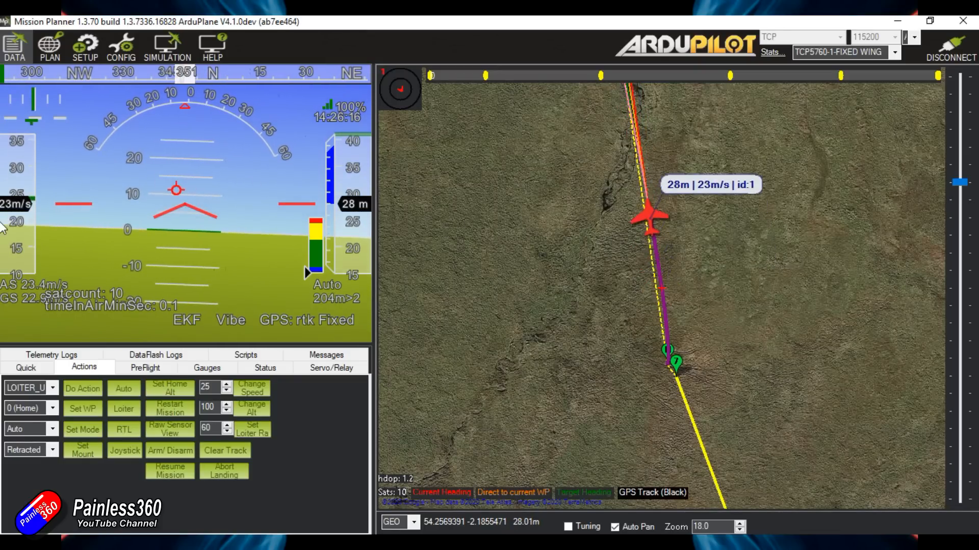
scroll(527, 260, "down", 3)
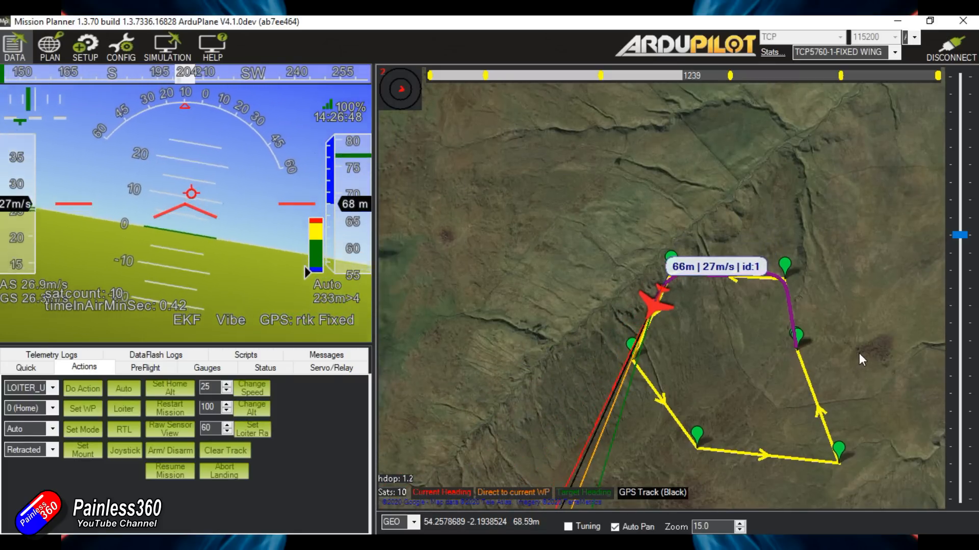
Command the plane to return to launch during the mission, and follow its flight home on the map.
left_click(121, 430)
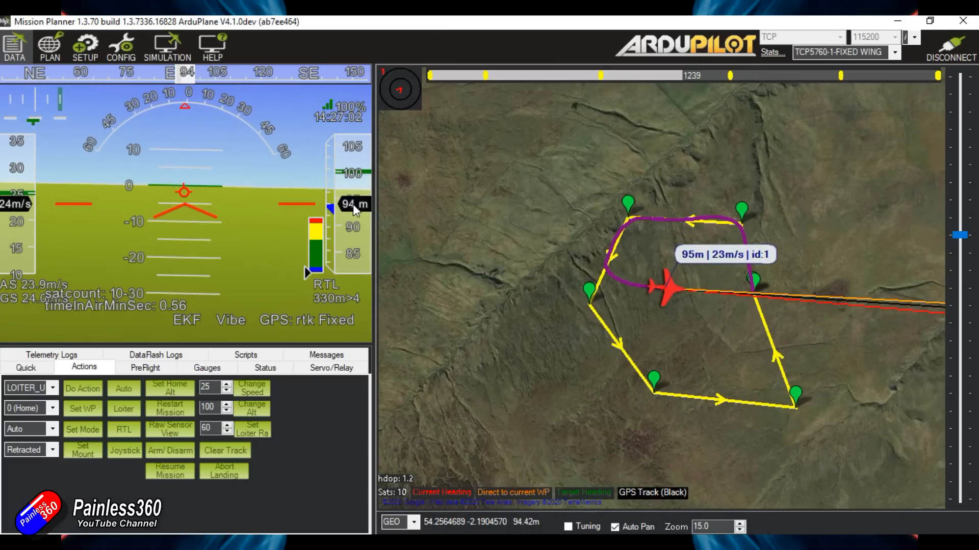
scroll(776, 302, "up", 3)
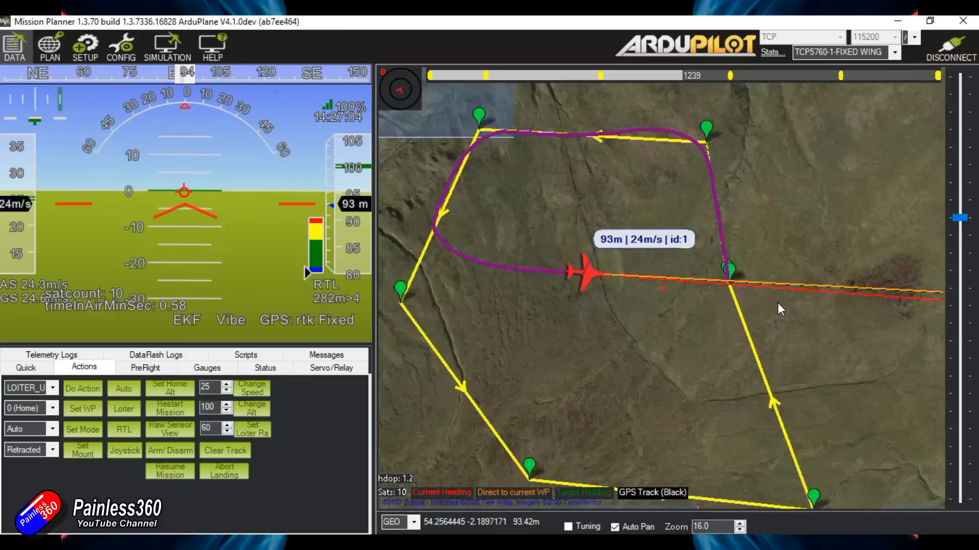
left_click_drag(725, 361, 529, 328)
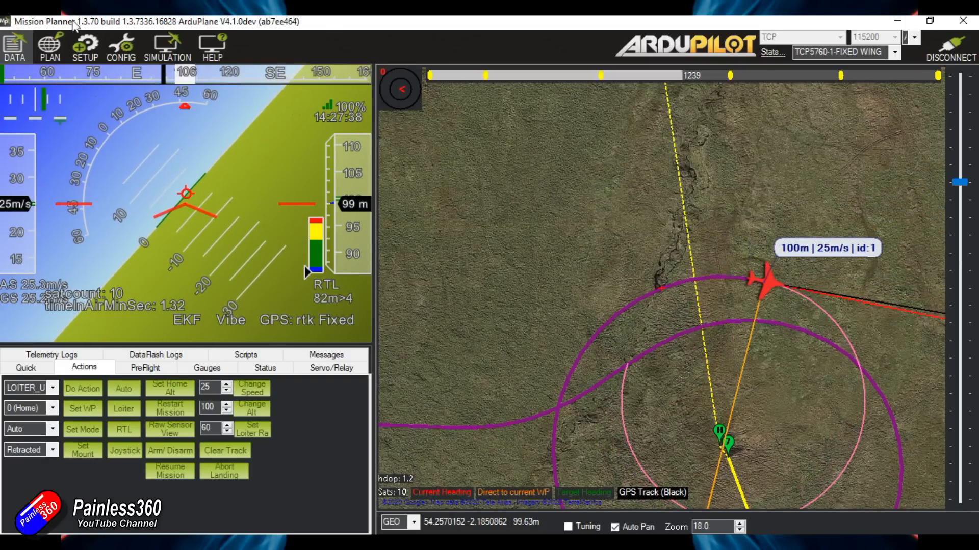
Filter the full parameter list by rtl and examine the return-to-launch parameters, including Q_RTL_ALT, Q_RTL_MODE and RTL_RADIUS.
left_click(127, 47)
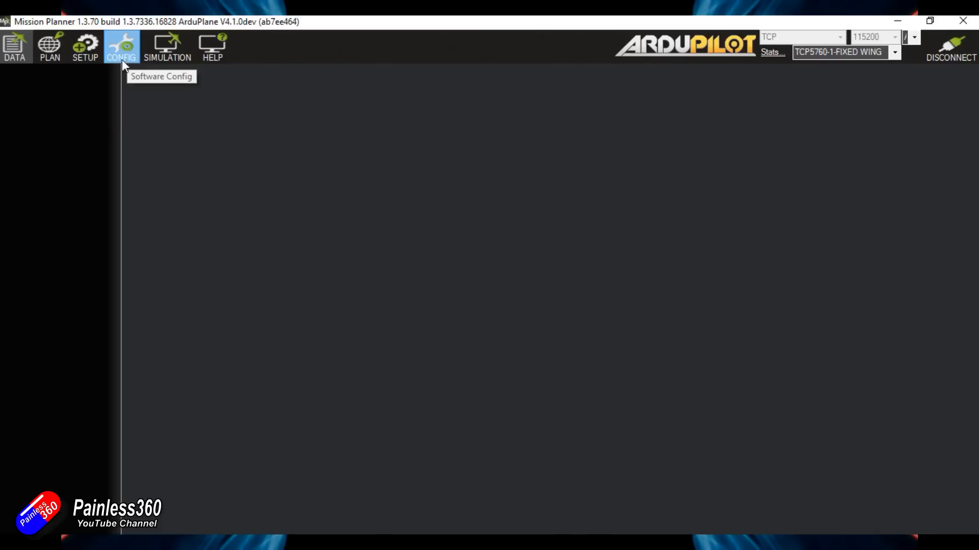
left_click(98, 47)
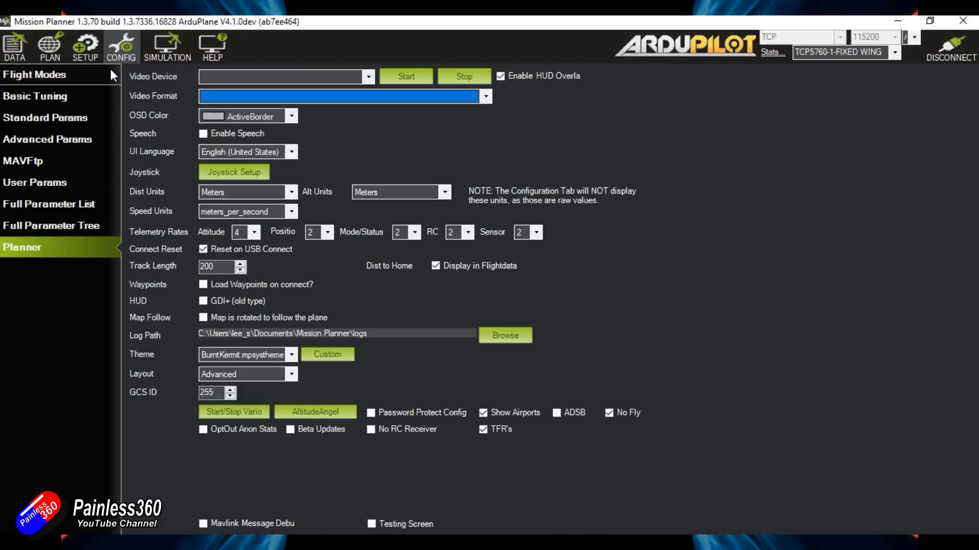
left_click(67, 204)
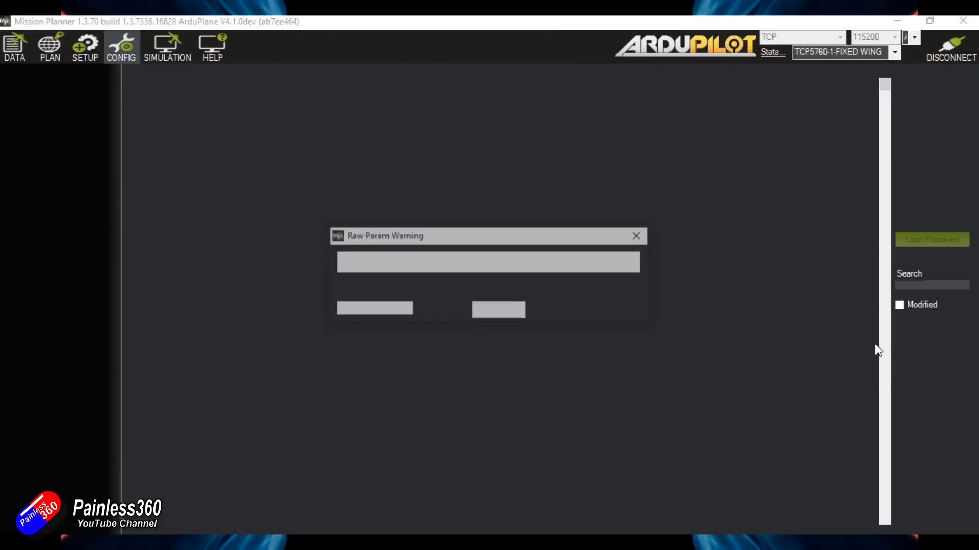
left_click(509, 306)
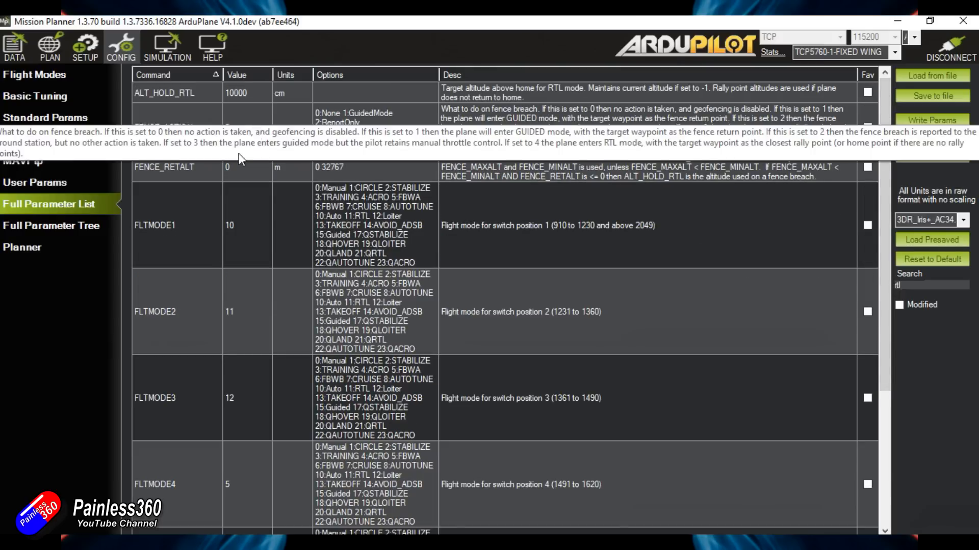
scroll(270, 205, "down", 3)
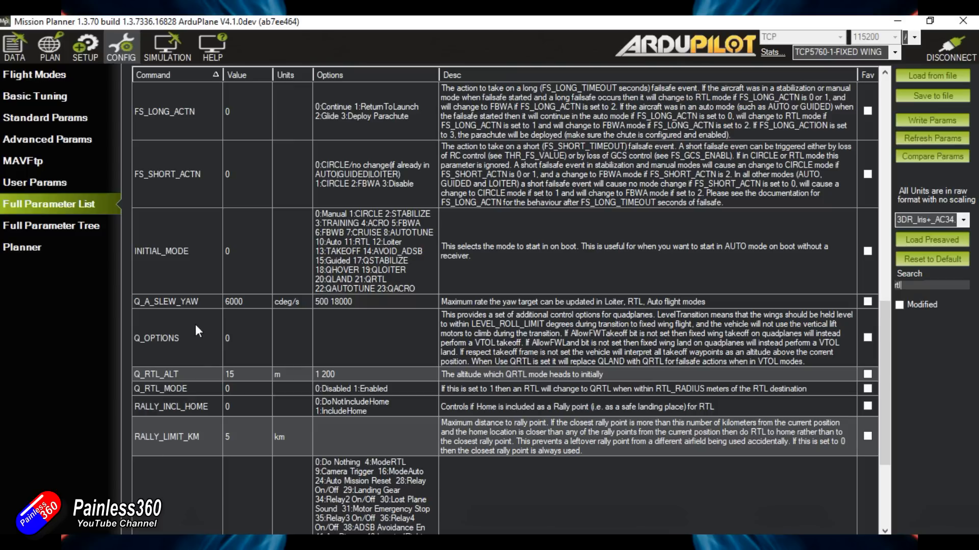
scroll(215, 372, "down", 1)
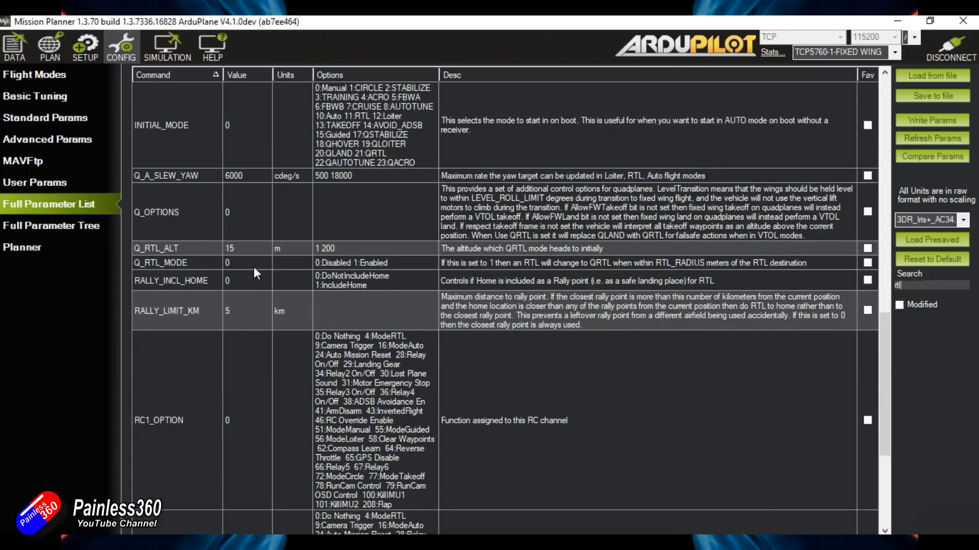
scroll(257, 283, "down", 8)
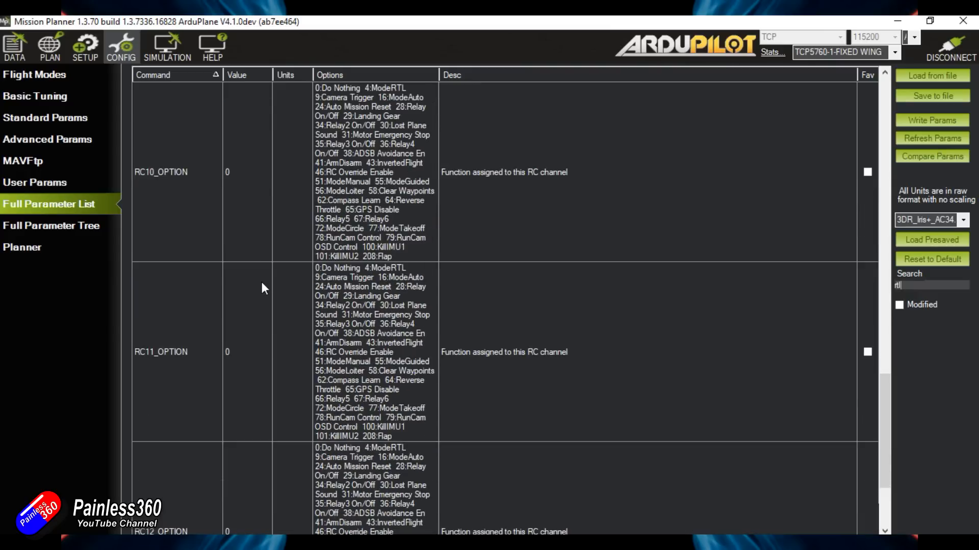
scroll(268, 287, "down", 5)
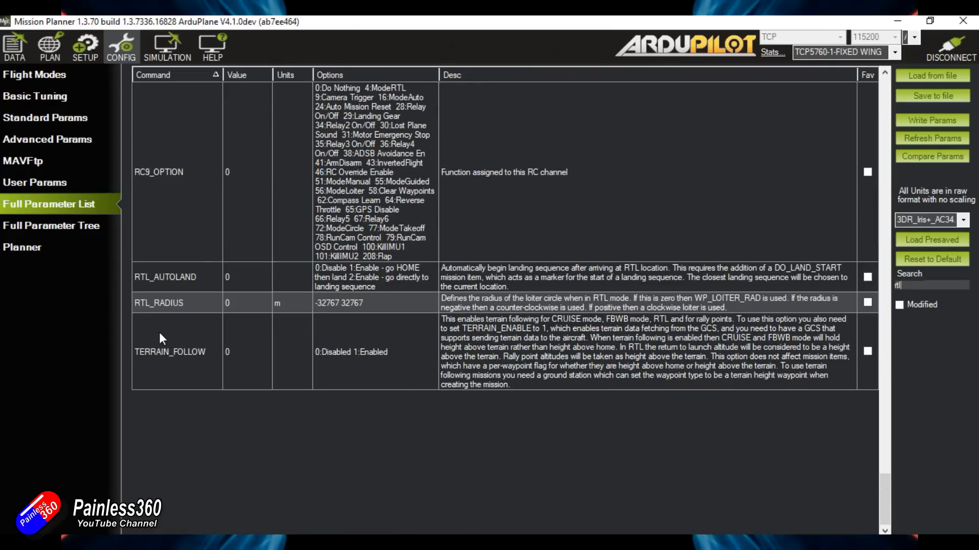
Return to the flight data page's actions and switch the plane to Loiter mode.
left_click(24, 36)
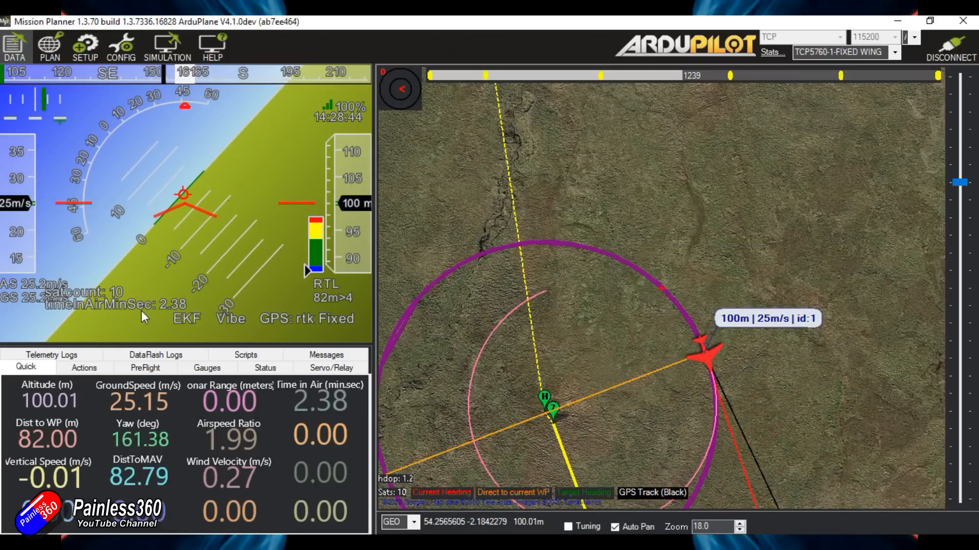
left_click(79, 369)
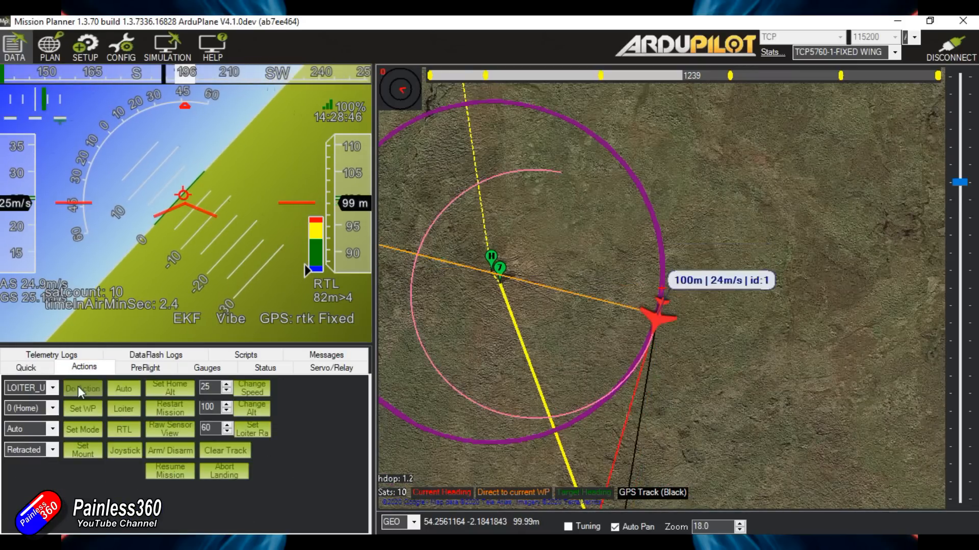
left_click(120, 409)
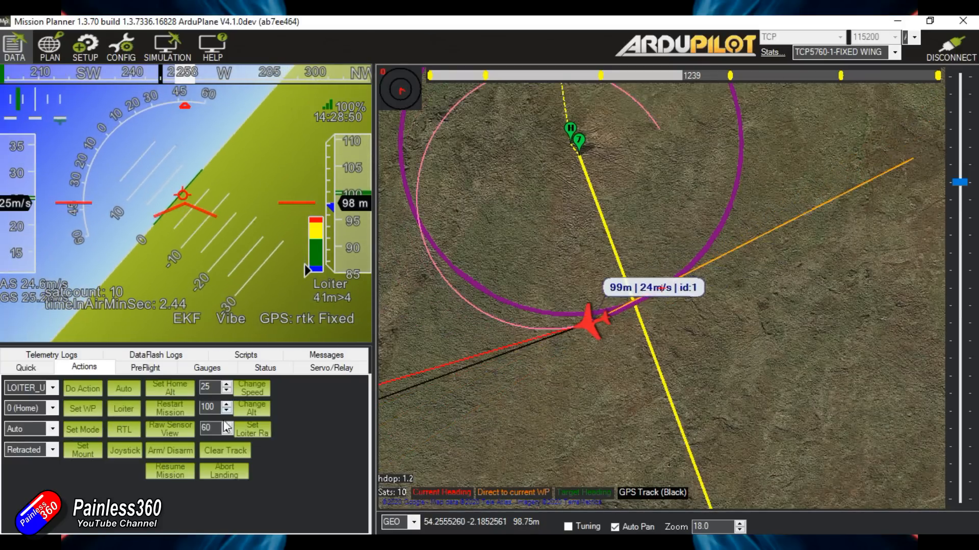
Set the plane's loiter radius to 300 and follow its new flight path on the map.
left_click_drag(214, 428, 180, 426)
type("300")
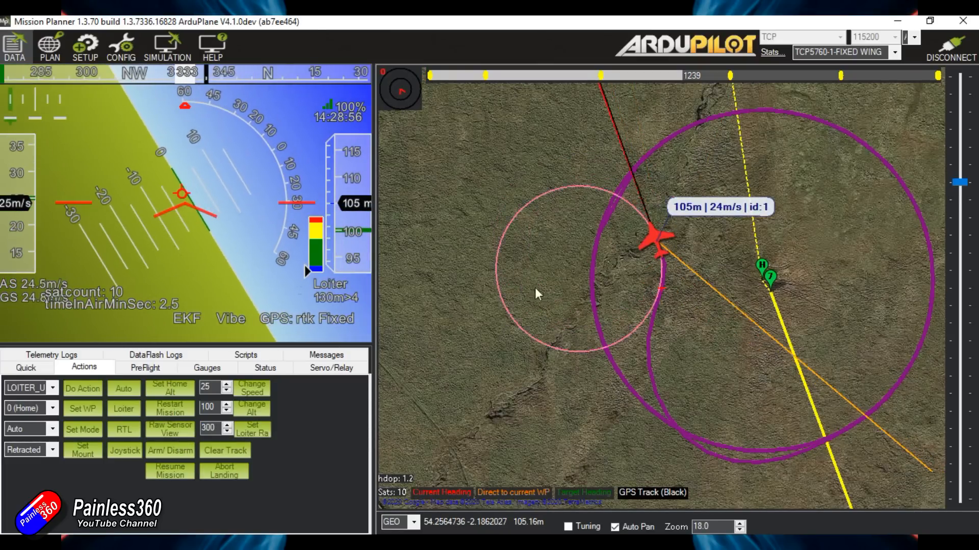
scroll(533, 320, "down", 3)
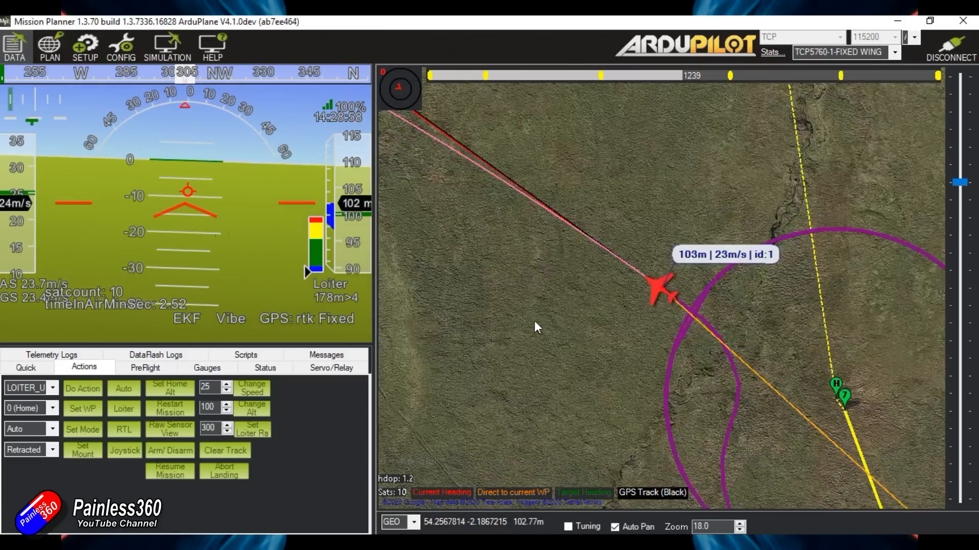
scroll(587, 328, "up", 2)
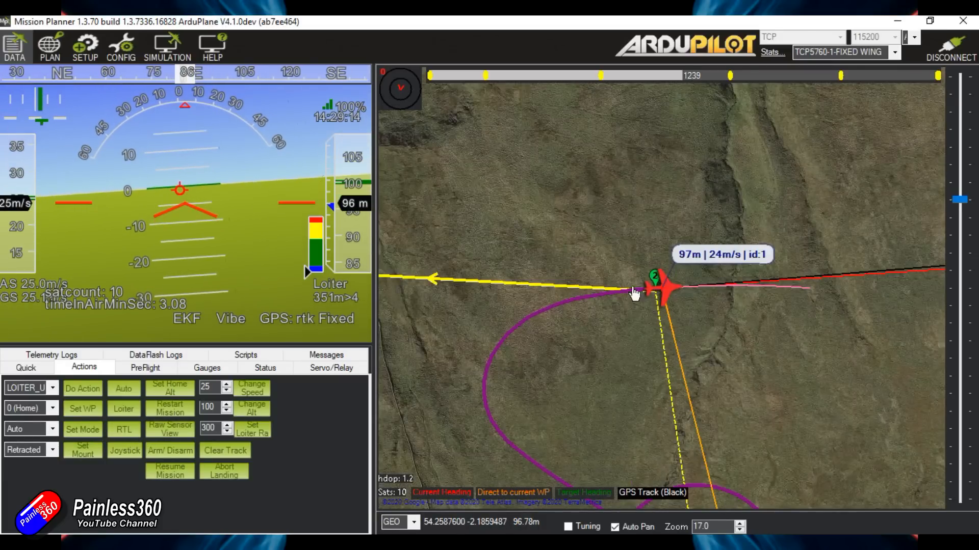
scroll(720, 398, "down", 4)
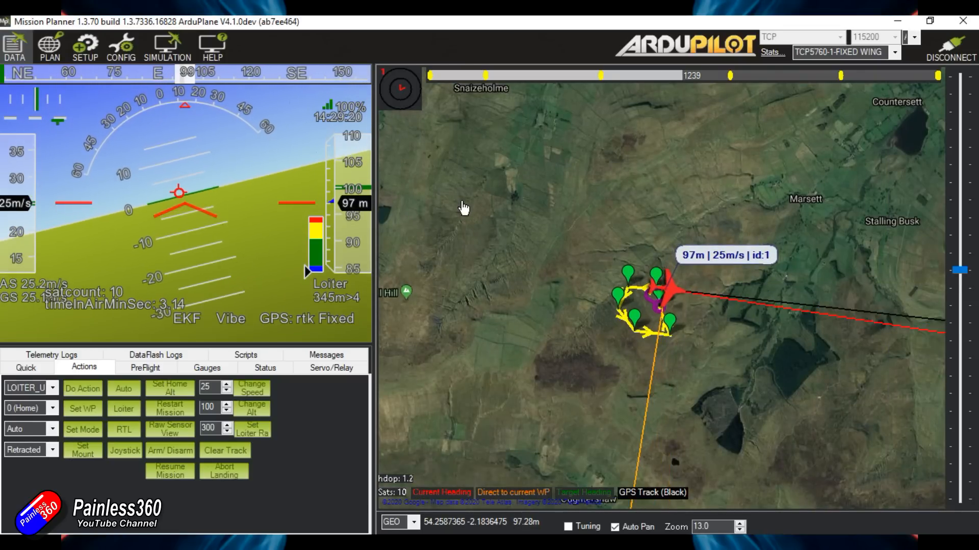
Launch the 3D Map test view from the hidden temp tools window and enlarge the 3D view.
key("ctrl+f")
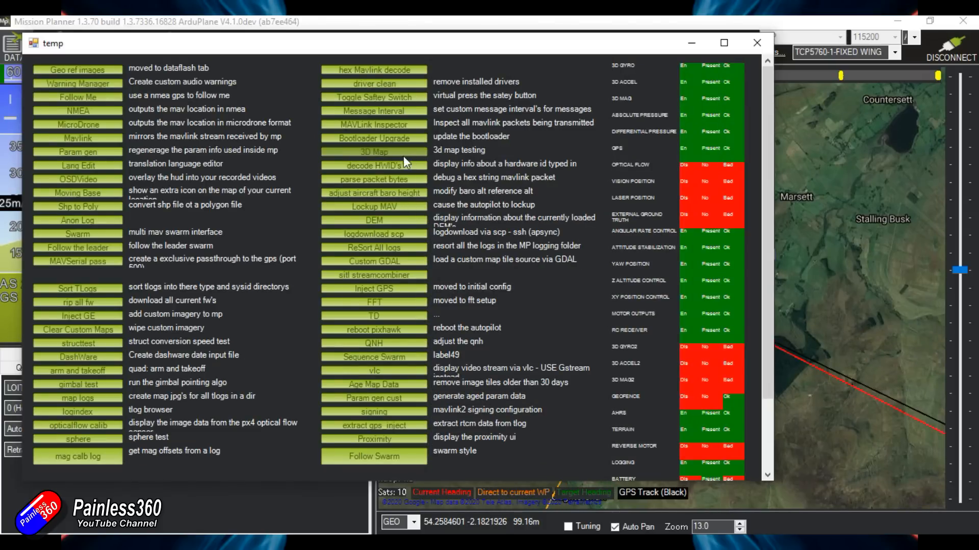
left_click(370, 153)
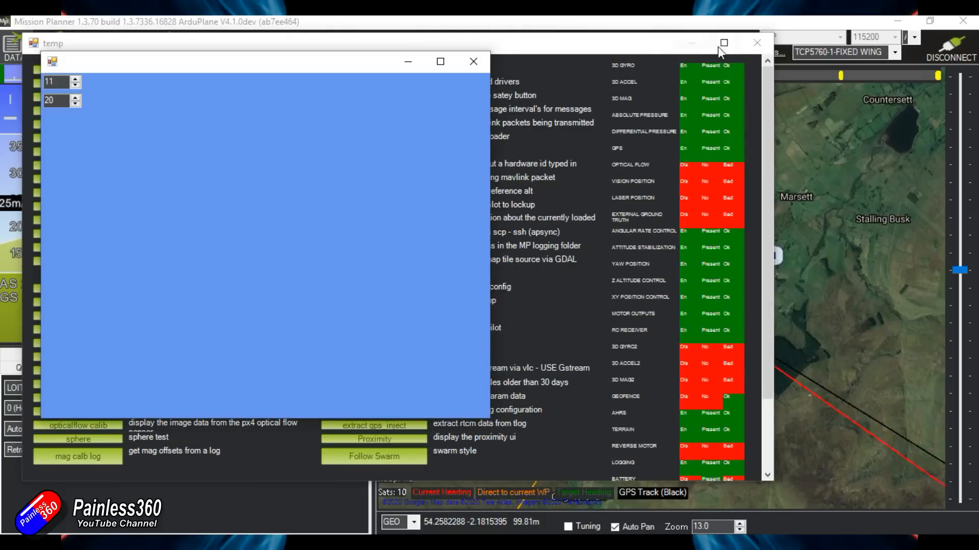
left_click(757, 43)
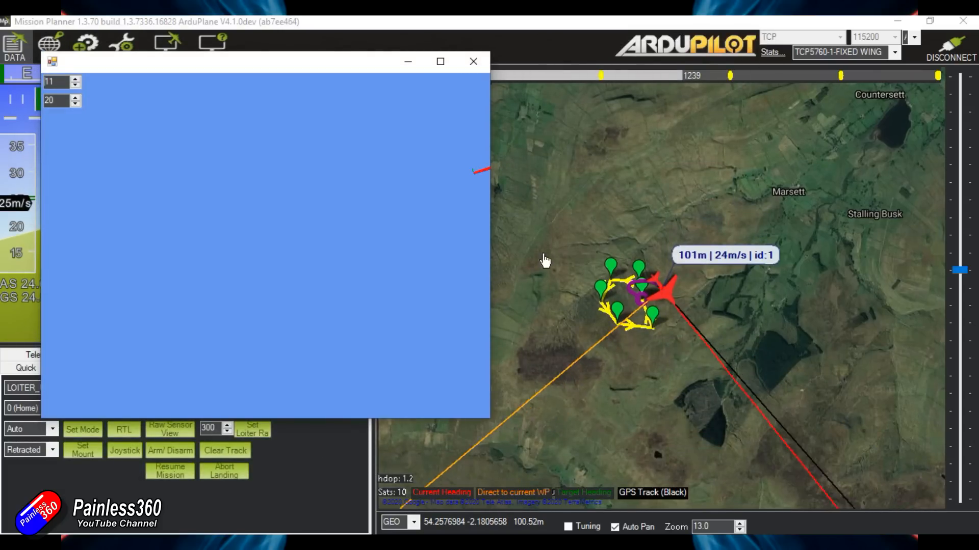
left_click_drag(490, 419, 604, 497)
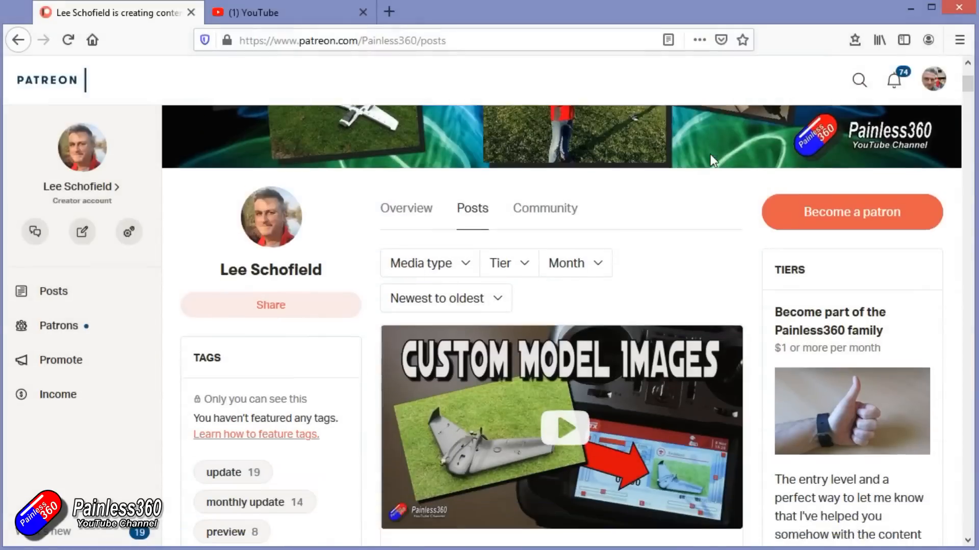
Look through the recent posts on the Painless360 Patreon page in the web browser.
scroll(711, 154, "down", 8)
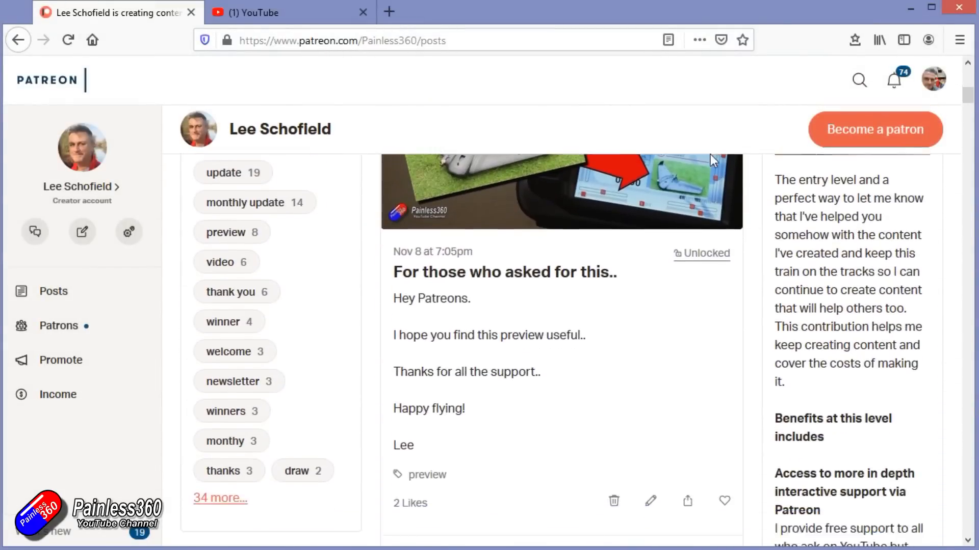
scroll(711, 153, "down", 10)
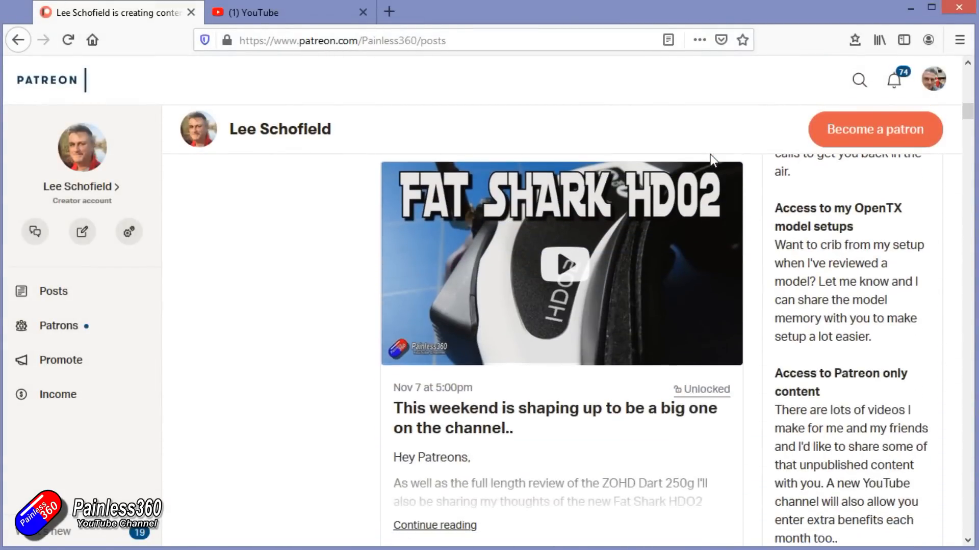
scroll(710, 154, "down", 10)
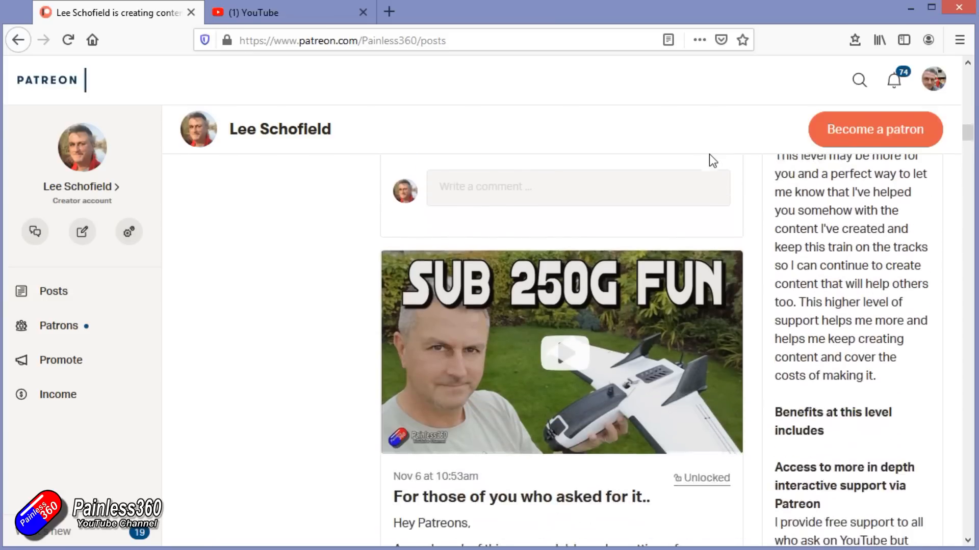
scroll(710, 155, "down", 10)
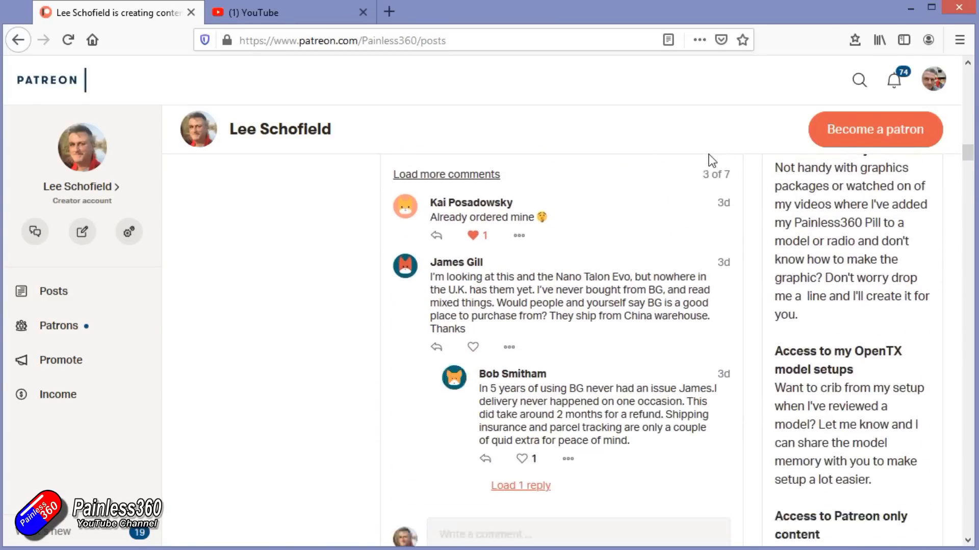
scroll(305, 220, "down", 3)
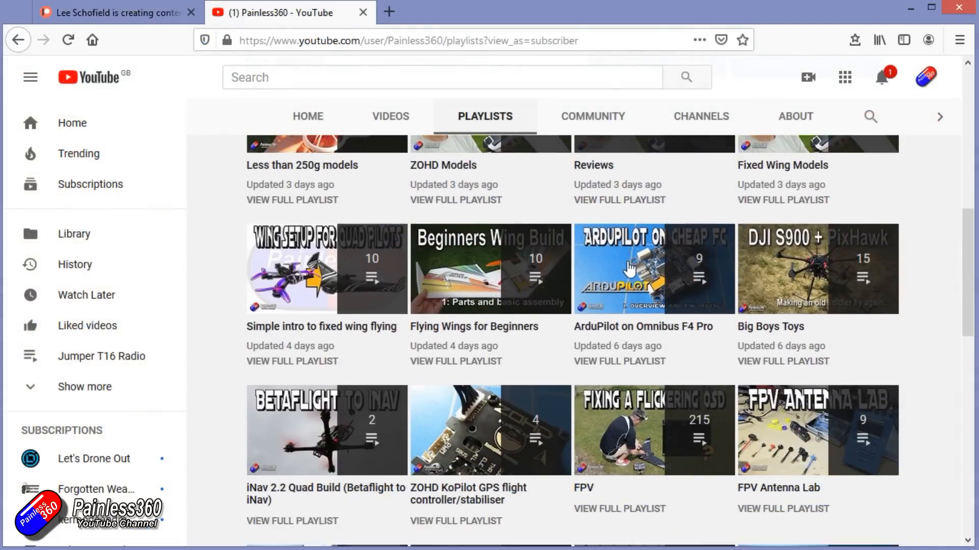
Open the YouTube playlist Simple intro to fixed wing flying, pause playback, and look through its videos.
left_click(315, 229)
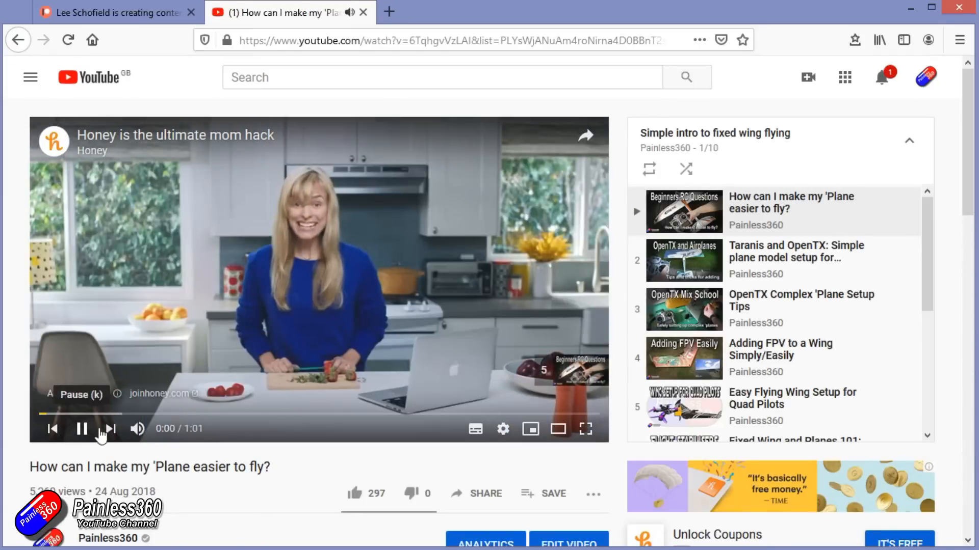
left_click(101, 433)
scroll(855, 263, "down", 4)
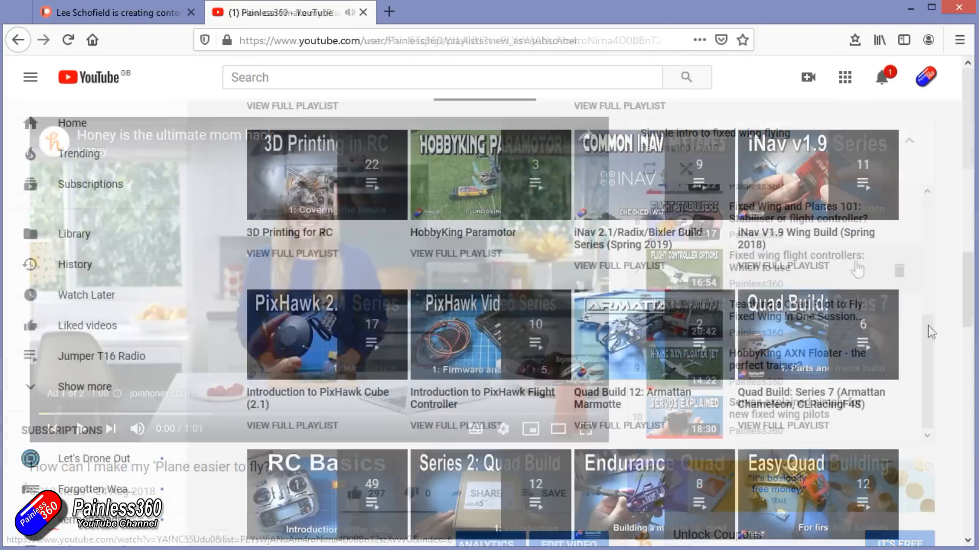
Find the Quadcopter Building for Beginners (Spring 2018) playlist among the channel's playlists, open it, and look through its videos.
scroll(928, 325, "down", 5)
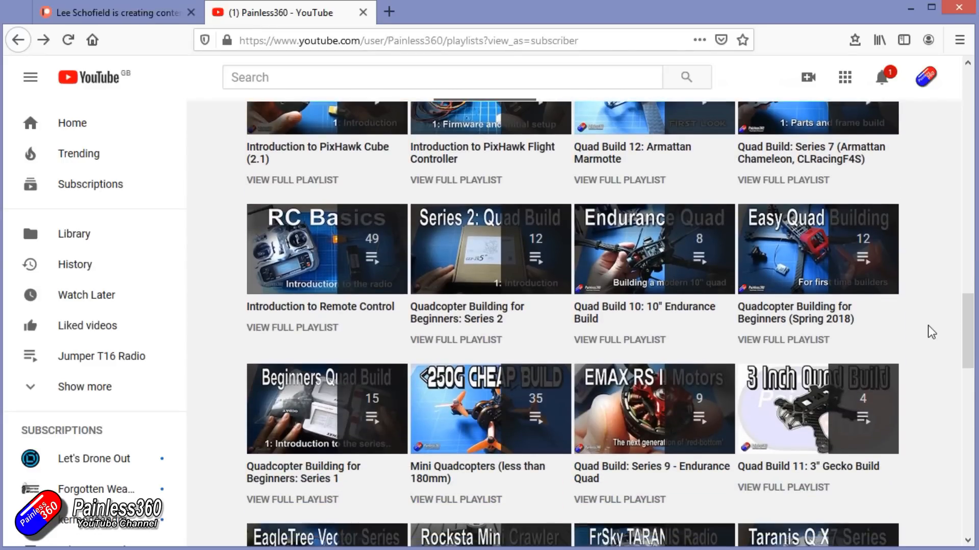
left_click(793, 318)
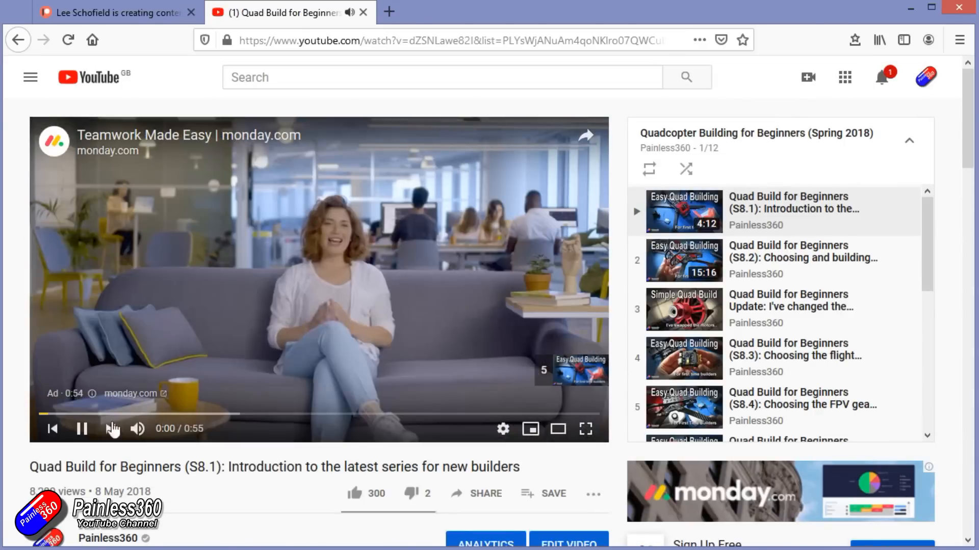
mouse_move(904, 230)
left_click_drag(931, 225, 924, 375)
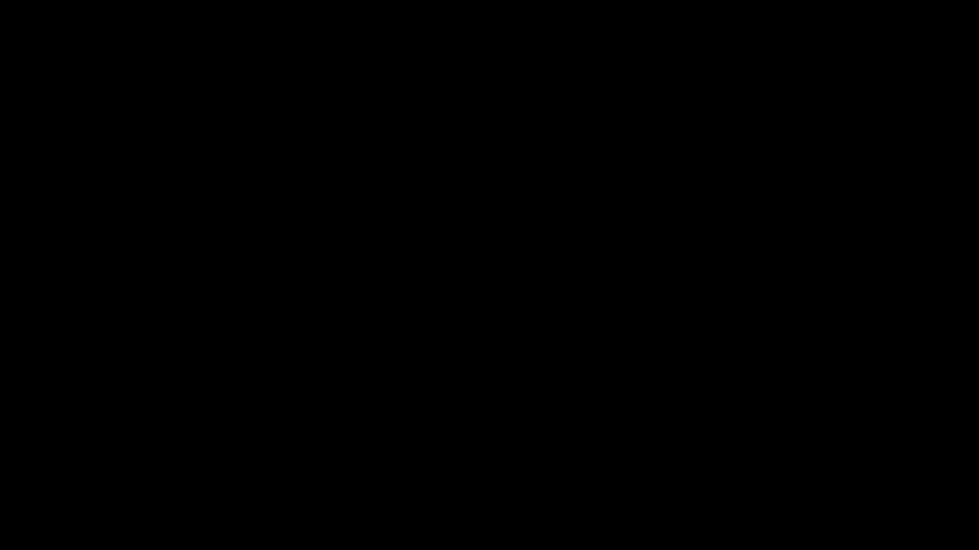